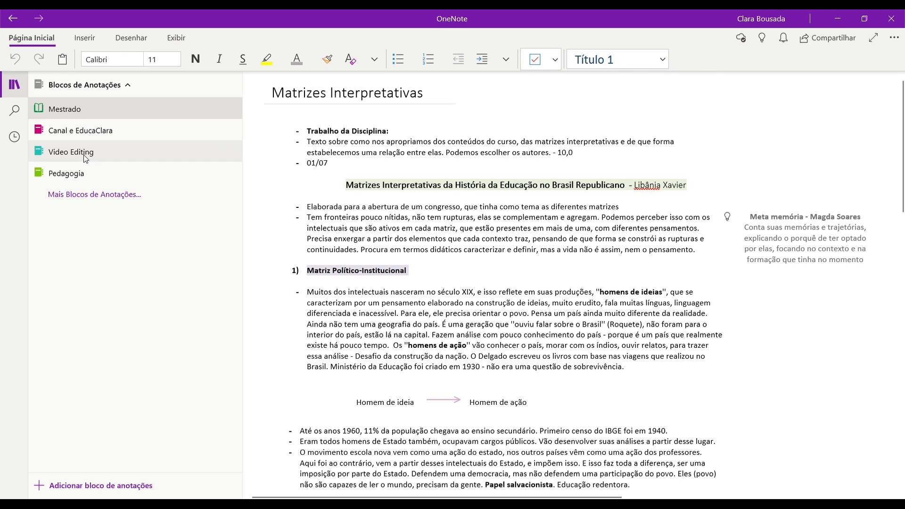
# Look over the sections and pages of the Pedagogia notebook, and return to the Mestrado notebook.
pyautogui.click(94, 173)
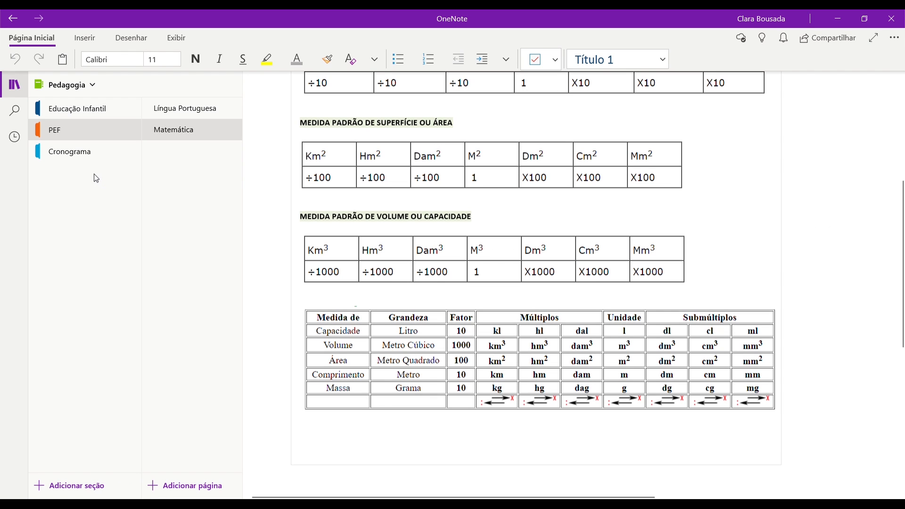
pyautogui.scroll(5, 363, 190)
pyautogui.click(107, 110)
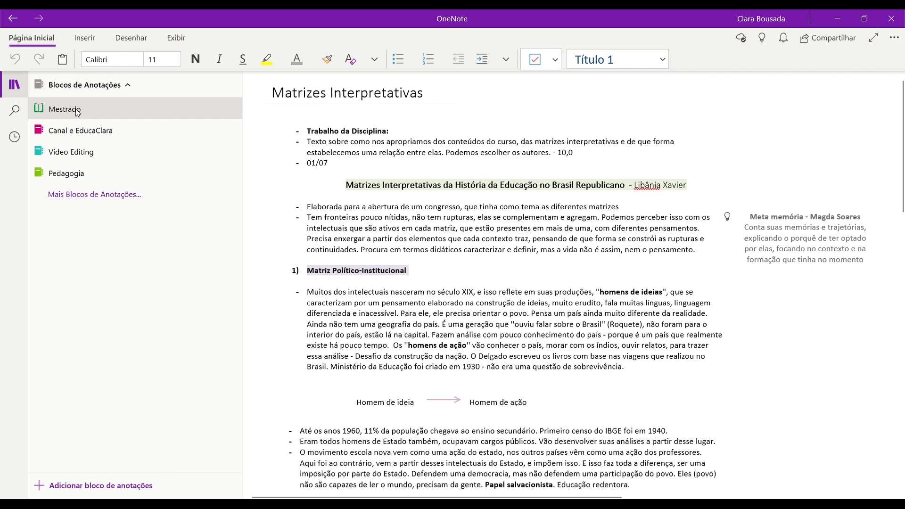
pyautogui.click(66, 110)
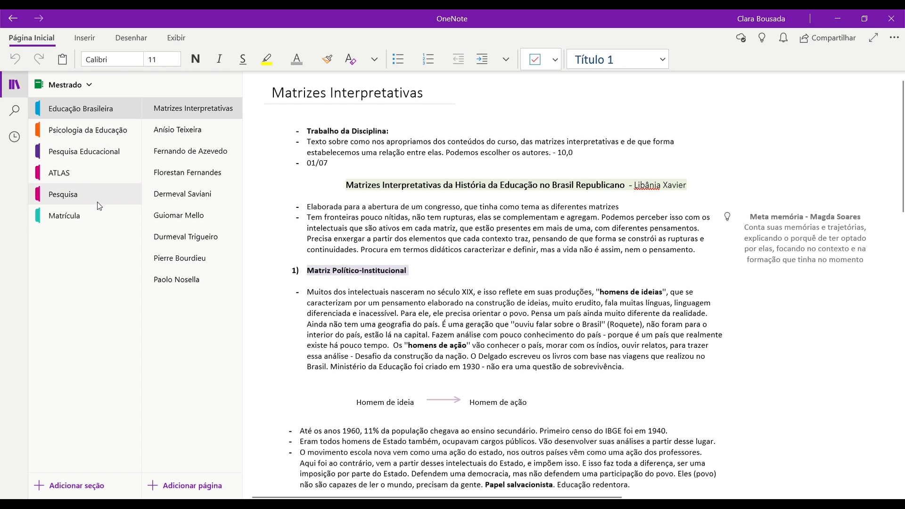
# Try adding a new section to the Mestrado notebook and discard it.
pyautogui.click(71, 487)
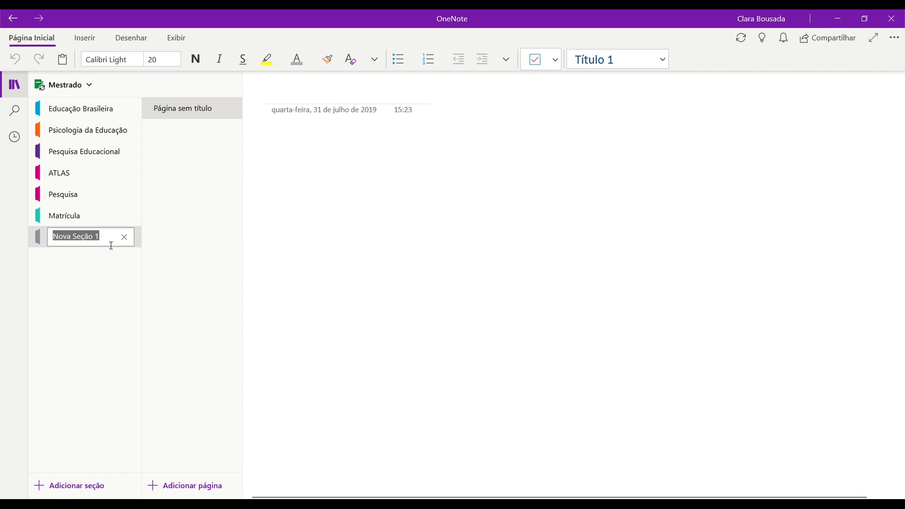
pyautogui.click(126, 236)
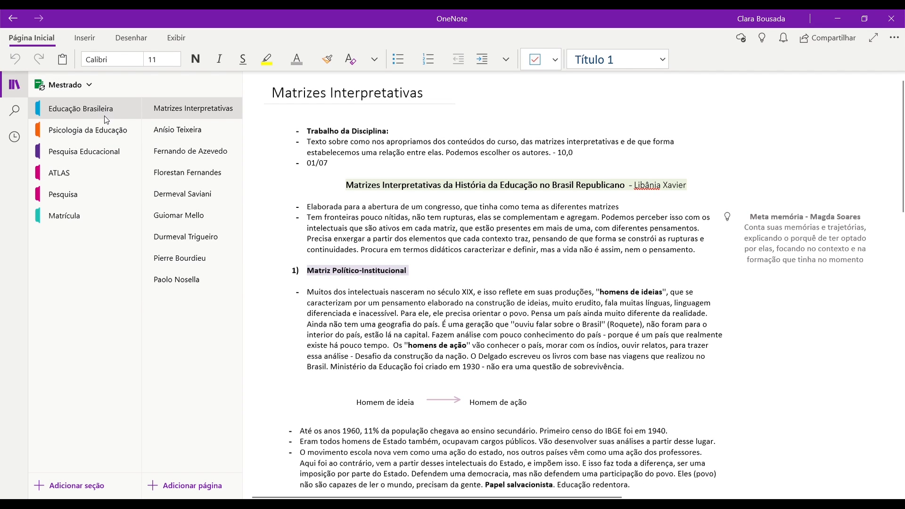
# View the Psicologia da Educação and Pesquisa Educacional sections, and go back to Educação Brasileira.
pyautogui.click(113, 130)
pyautogui.click(107, 153)
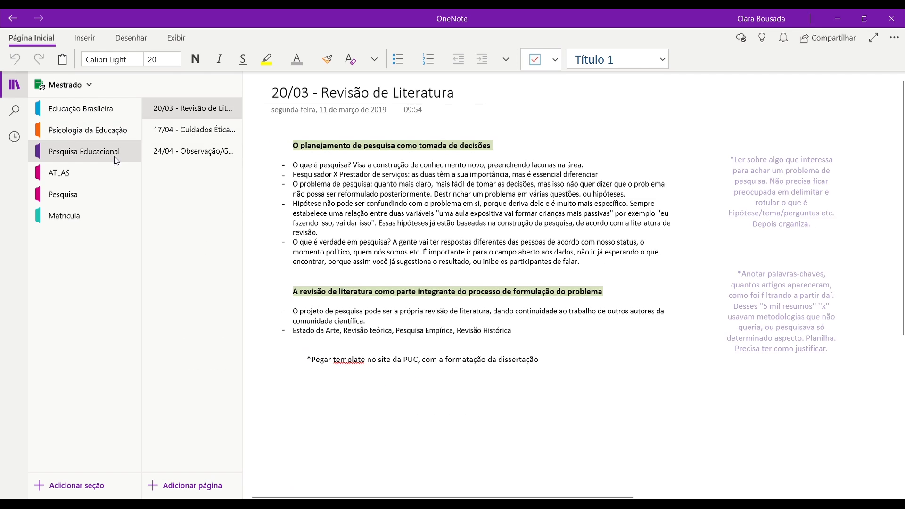
pyautogui.click(36, 113)
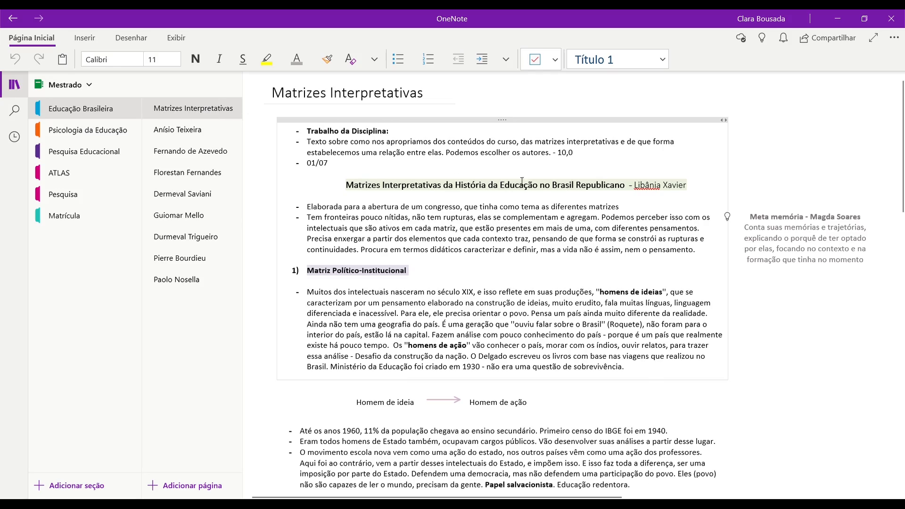
# Browse the Educação Brasileira pages from Matrizes Interpretativas through Dermeval Saviani, and return to Matrizes Interpretativas.
pyautogui.scroll(-15, 660, 236)
pyautogui.scroll(10, 659, 237)
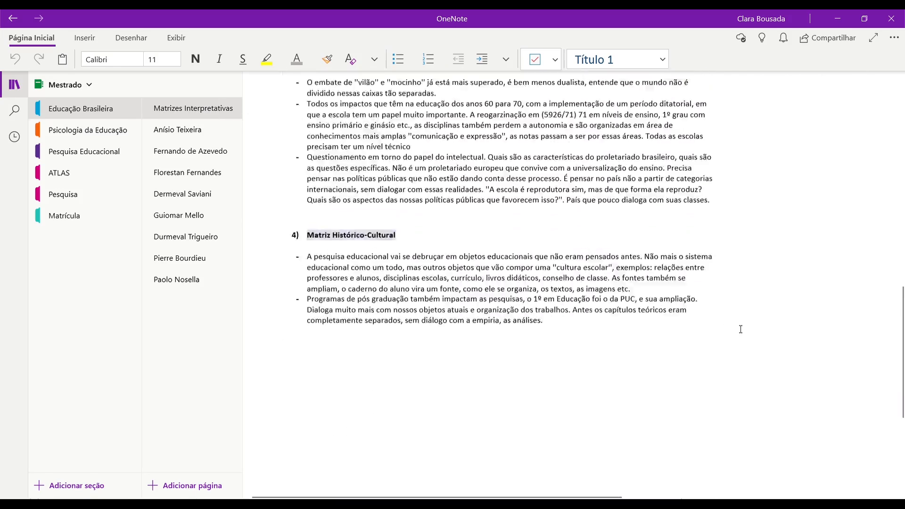
pyautogui.click(210, 131)
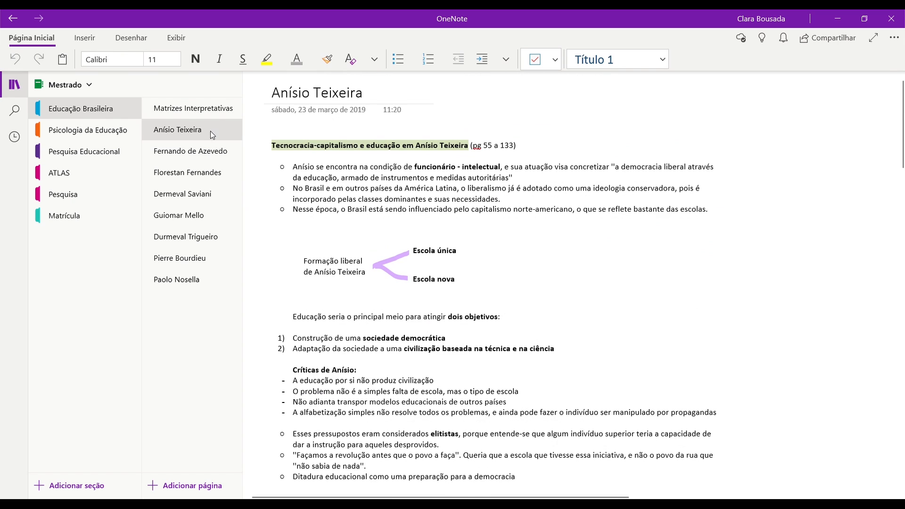
pyautogui.click(208, 152)
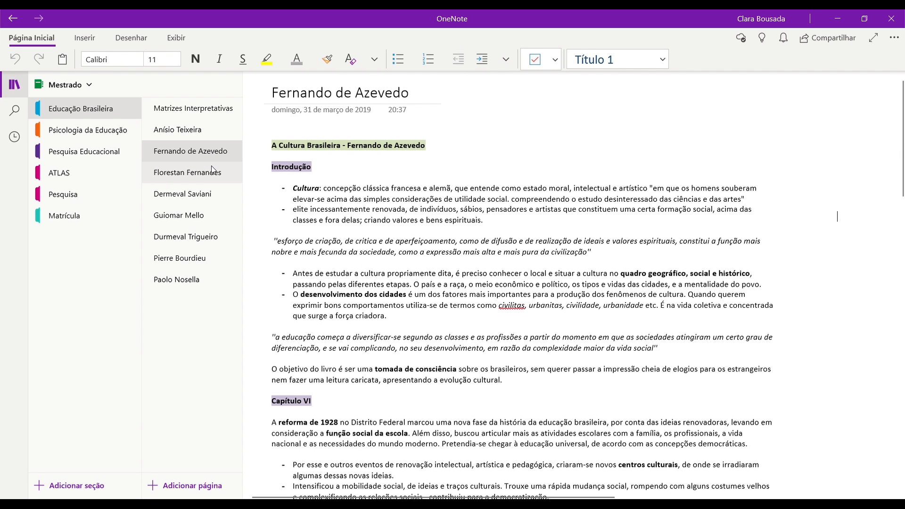
pyautogui.click(210, 171)
pyautogui.click(211, 187)
pyautogui.click(206, 112)
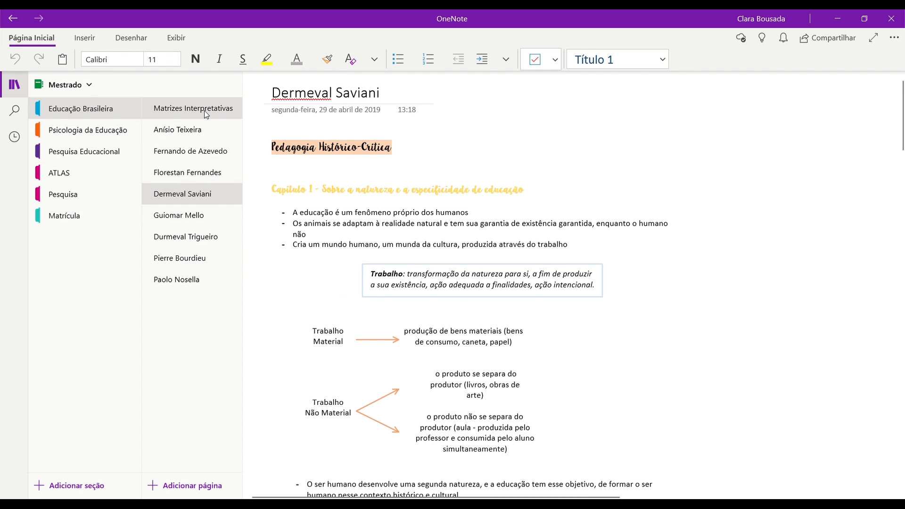
pyautogui.scroll(3, 515, 287)
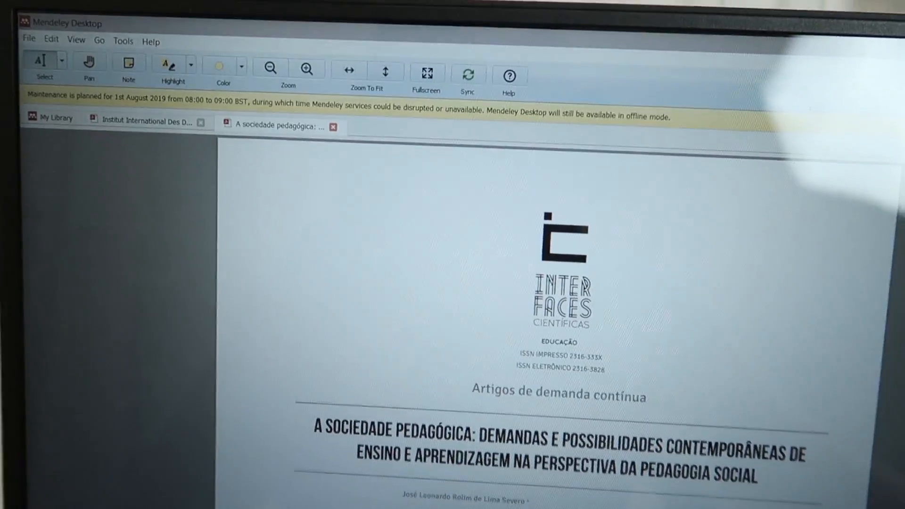
# Arrange the Mendeley window with the article "A sociedade pedagógica" and the OneNote Mestrado window side by side.
pyautogui.scroll(-10, 557, 306)
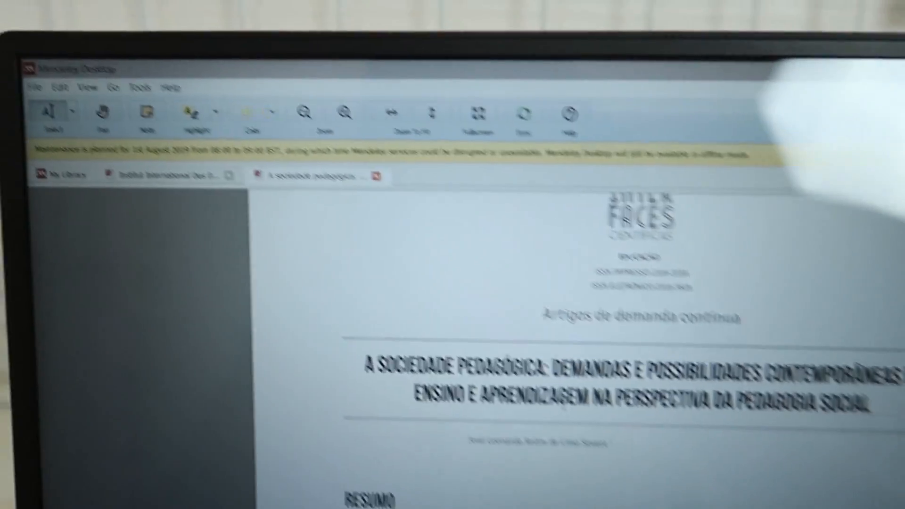
pyautogui.scroll(5, 564, 406)
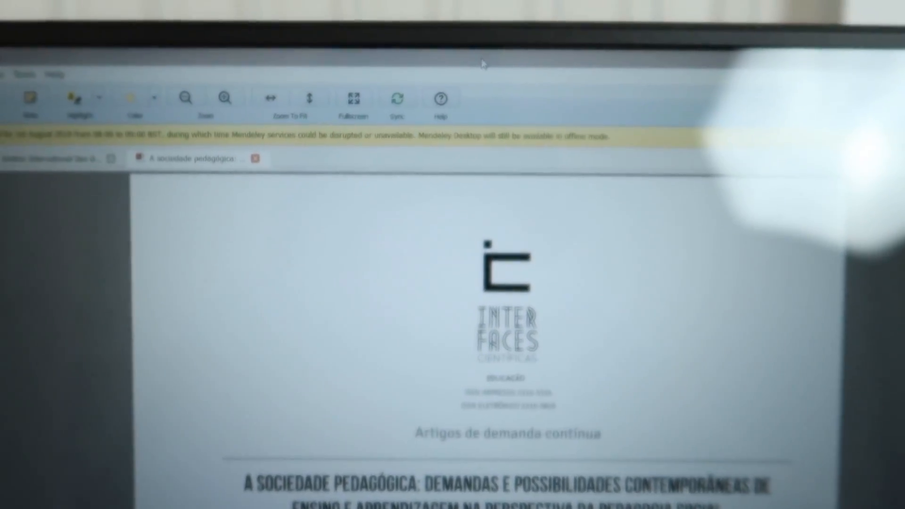
pyautogui.moveTo(483, 64); pyautogui.dragTo(903, 222)
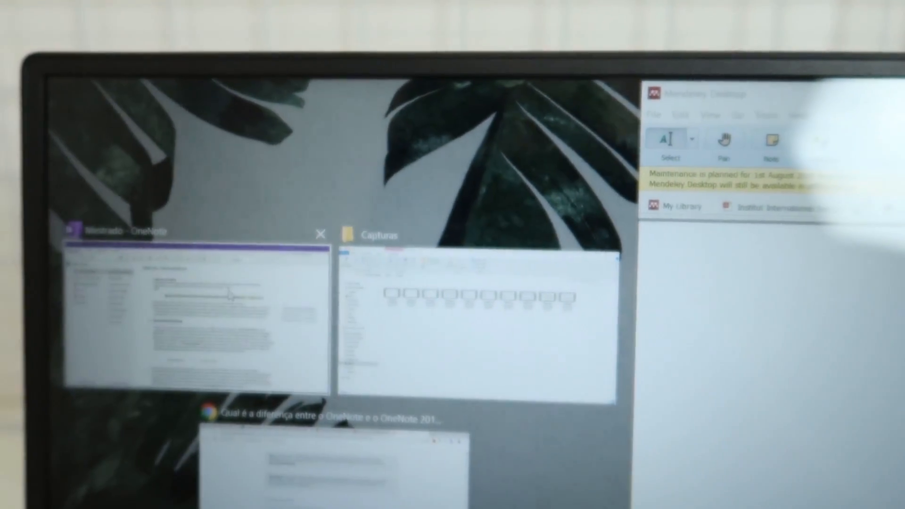
pyautogui.click(316, 387)
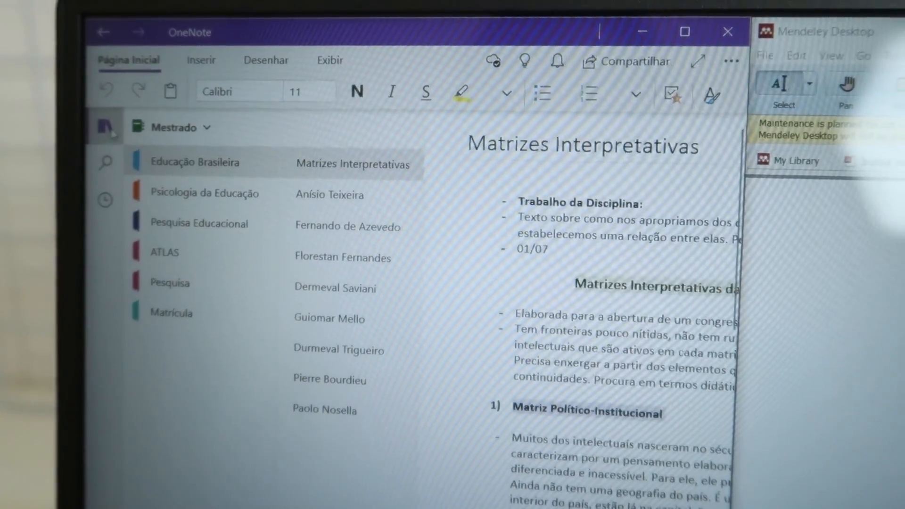
# Read the Matrizes Interpretativas notes alongside the Mendeley article's abstract.
pyautogui.scroll(-8, 424, 330)
pyautogui.scroll(8, 424, 330)
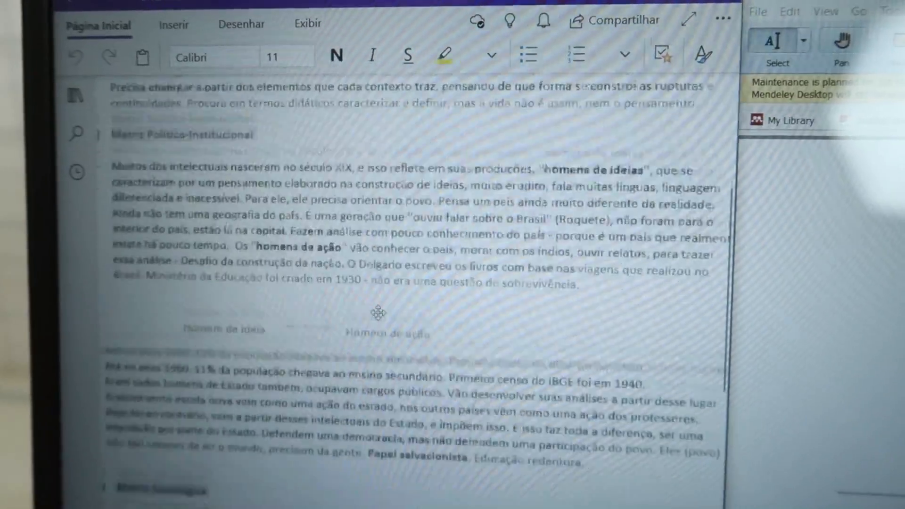
pyautogui.scroll(-6, 825, 306)
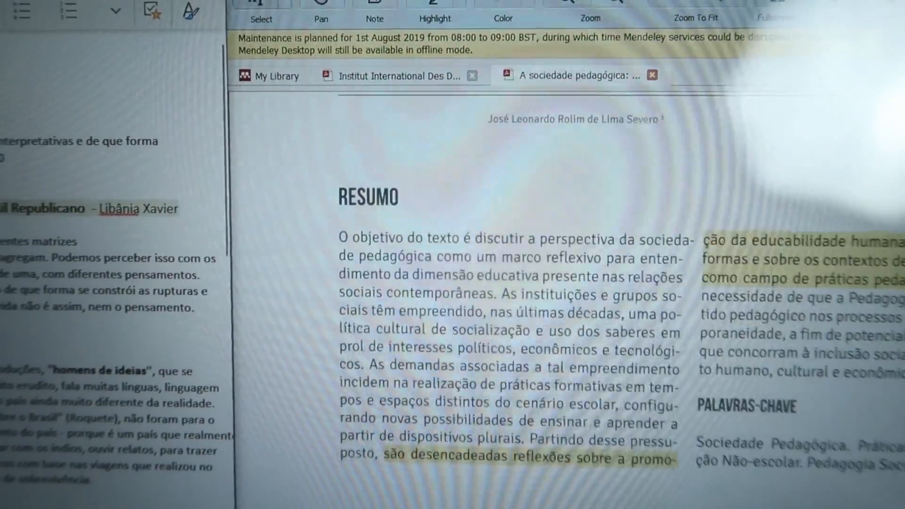
pyautogui.scroll(-8, 565, 330)
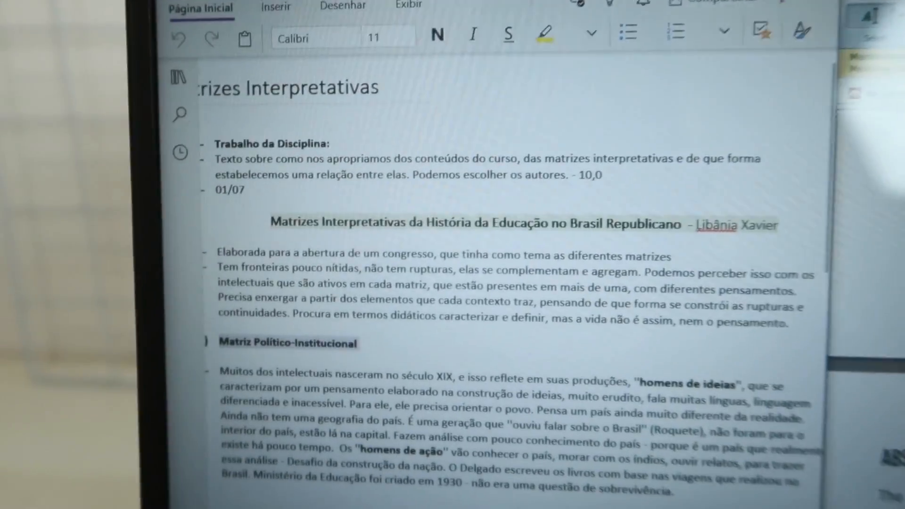
pyautogui.scroll(-4, 519, 330)
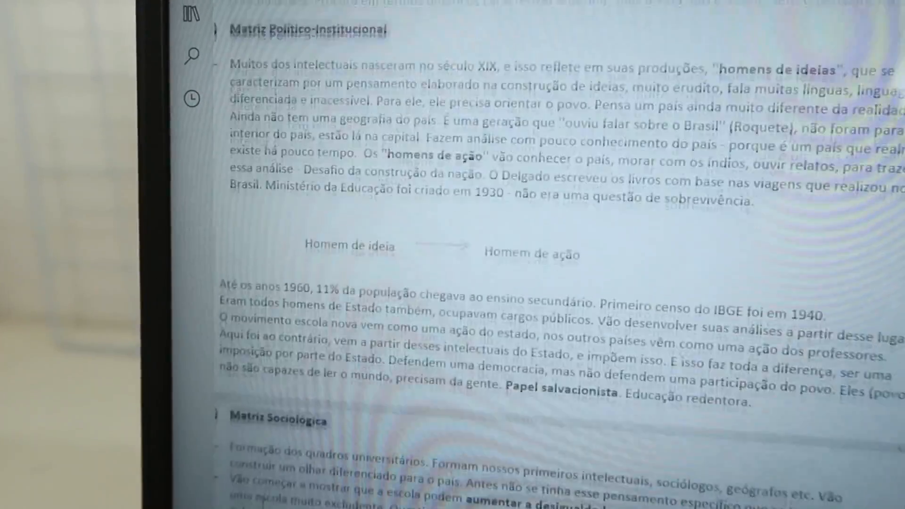
pyautogui.scroll(-5, 519, 283)
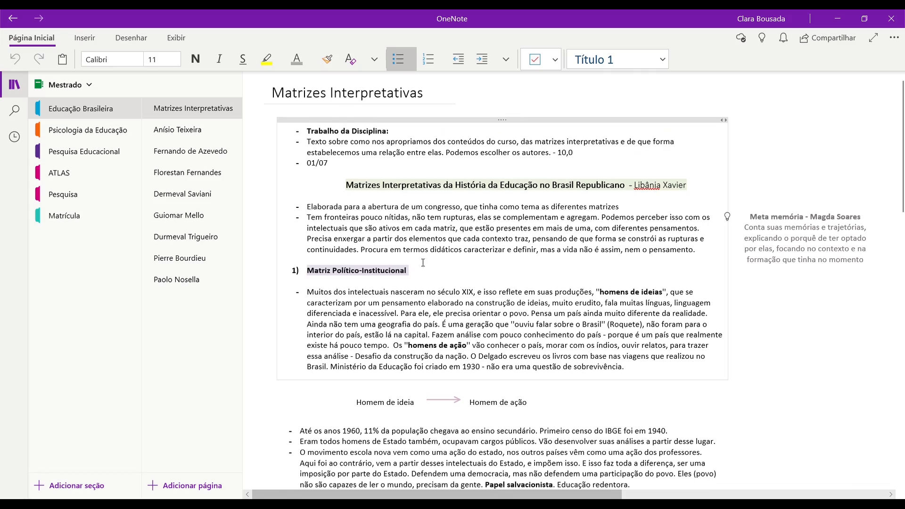
# Examine the Matrizes Interpretativas page, checking its numbered matrix headings and the highlighted title with its author.
pyautogui.scroll(-12, 466, 438)
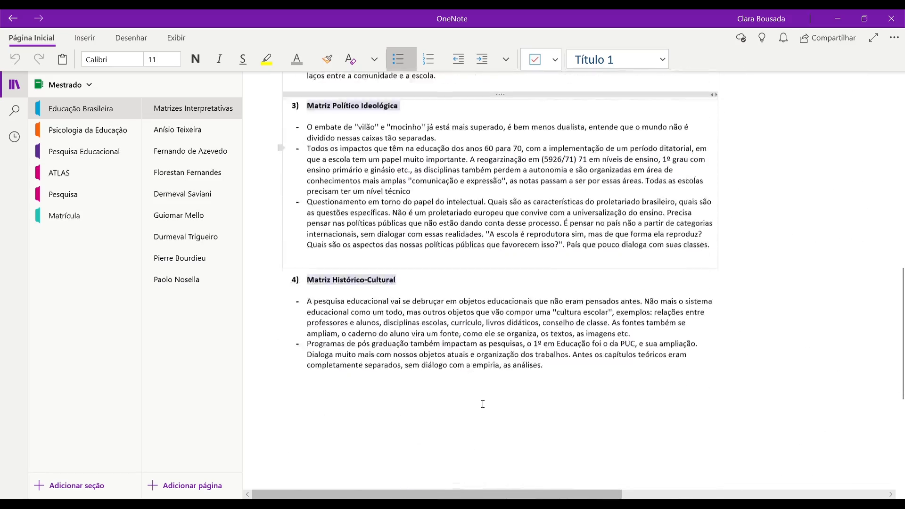
pyautogui.scroll(15, 484, 404)
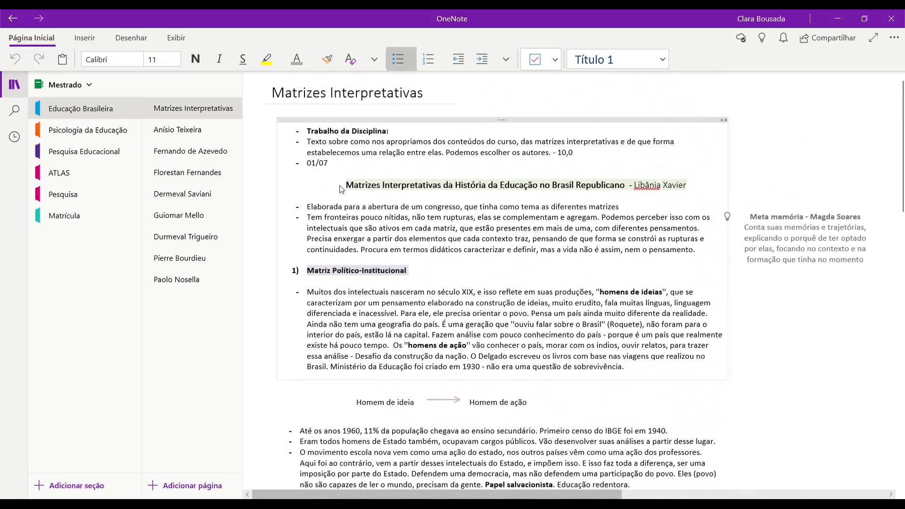
pyautogui.scroll(-1, 562, 119)
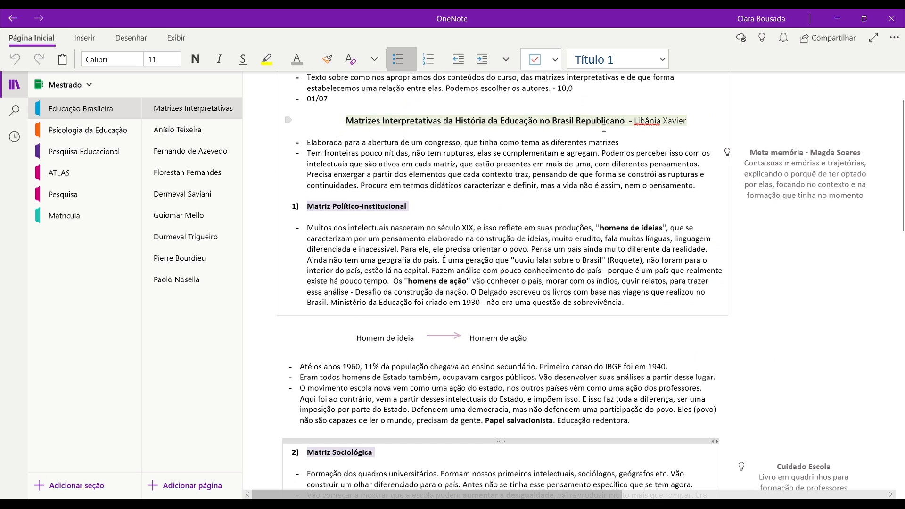
pyautogui.moveTo(604, 125); pyautogui.dragTo(690, 123)
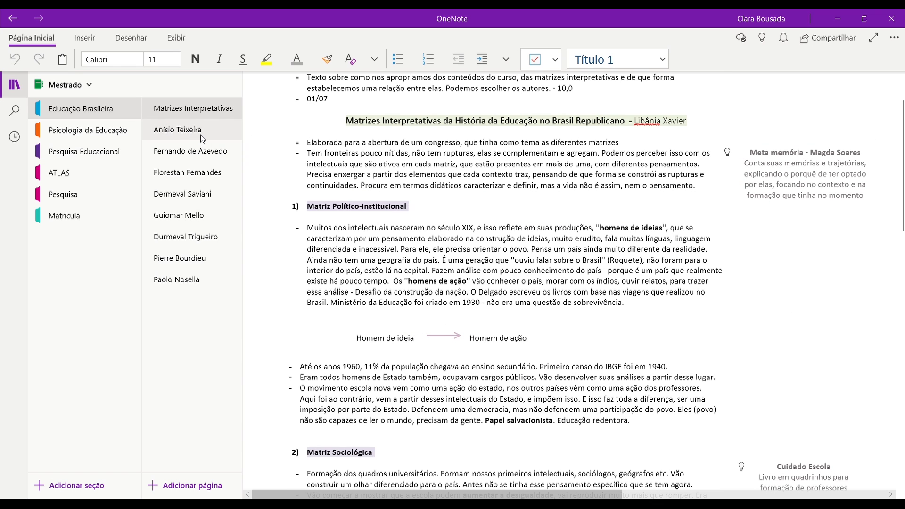
# View the notes on the Anísio Teixeira, Fernando de Azevedo and Dermeval Saviani pages.
pyautogui.click(177, 129)
pyautogui.scroll(-5, 342, 208)
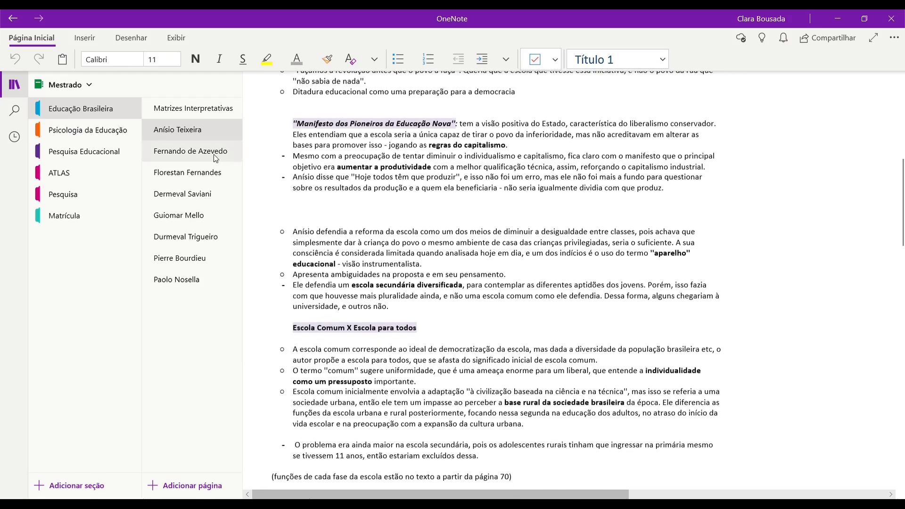
pyautogui.click(231, 151)
pyautogui.scroll(-10, 236, 171)
pyautogui.click(226, 194)
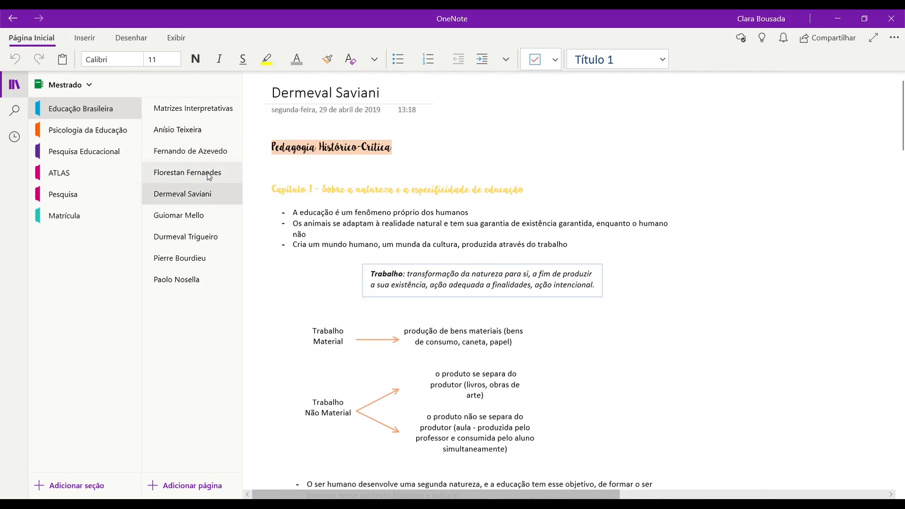
# Examine the whole Florestan Fernandes page, including its headings, highlights and diagrams, and return to its beginning.
pyautogui.click(227, 172)
pyautogui.scroll(-10, 612, 246)
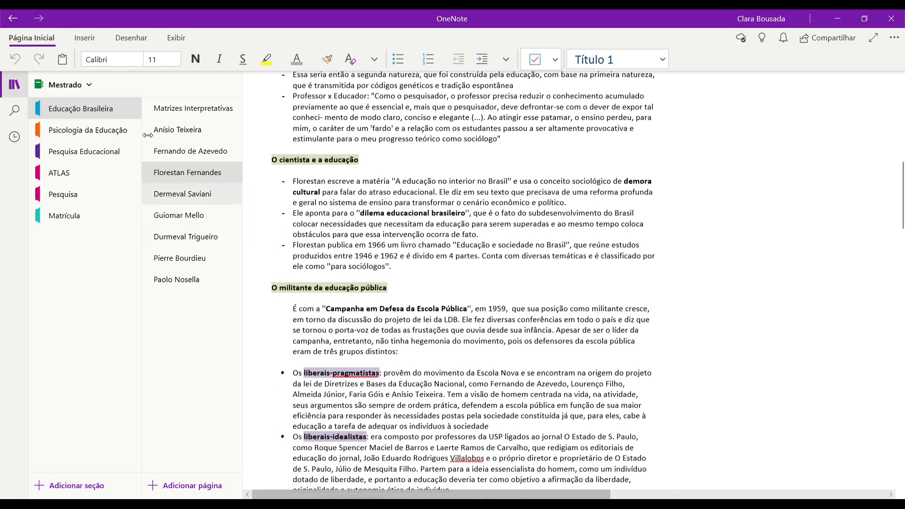
pyautogui.scroll(-8, 716, 338)
pyautogui.scroll(-4, 717, 339)
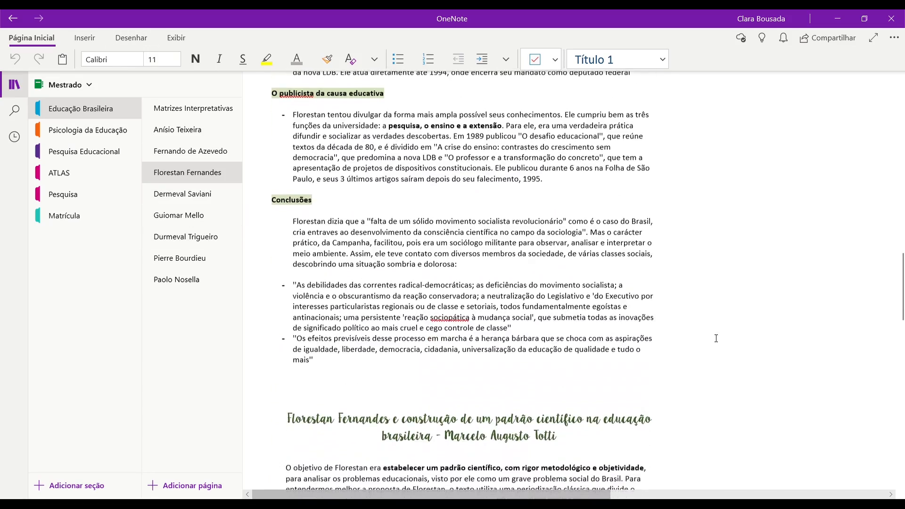
pyautogui.scroll(-10, 716, 338)
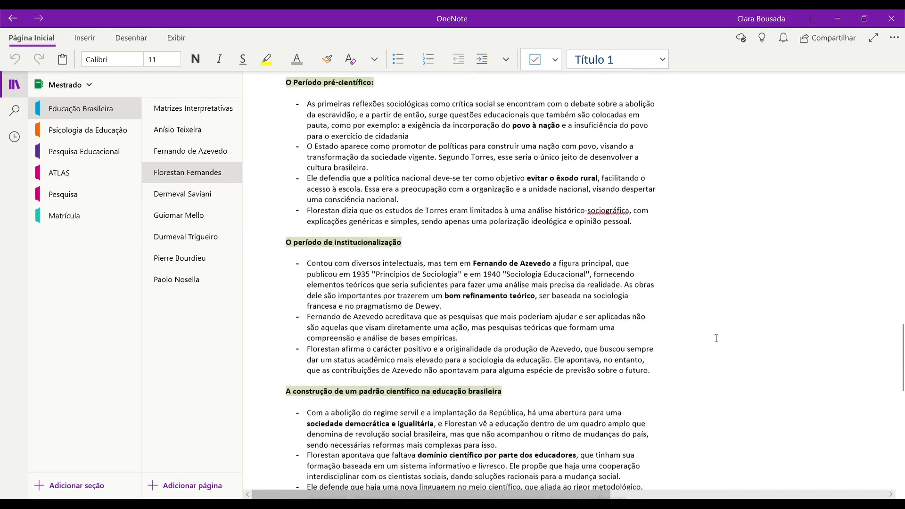
pyautogui.scroll(9, 716, 338)
pyautogui.scroll(18, 716, 339)
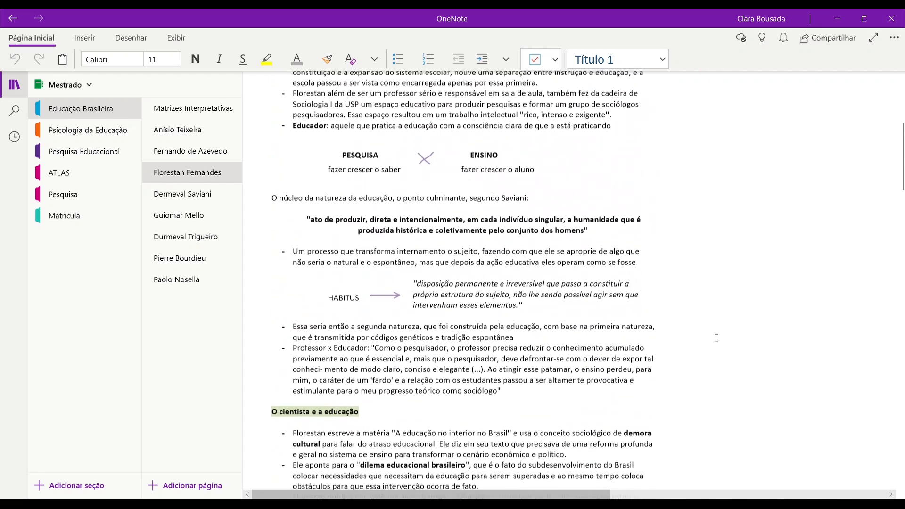
pyautogui.scroll(6, 717, 339)
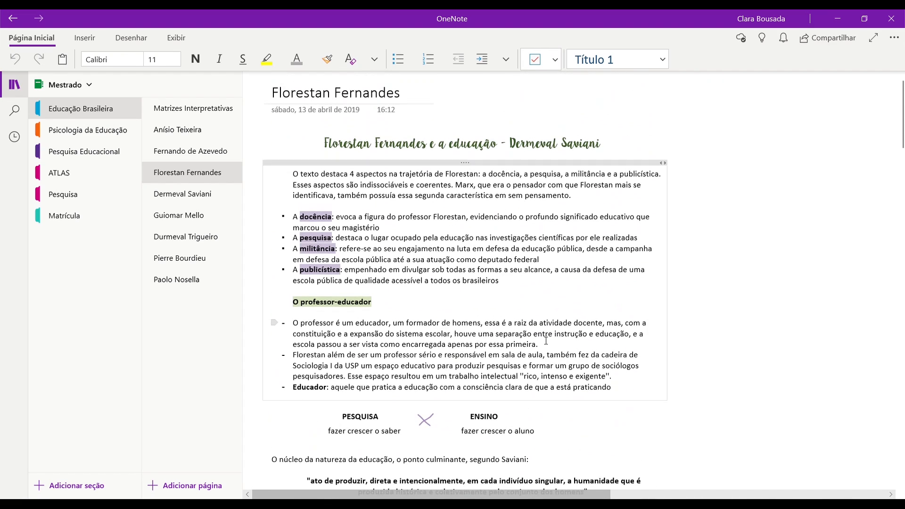
# Open the Psicologia da Educação section and examine the notes and diagrams on its Aprendizagem Significativa page.
pyautogui.click(85, 135)
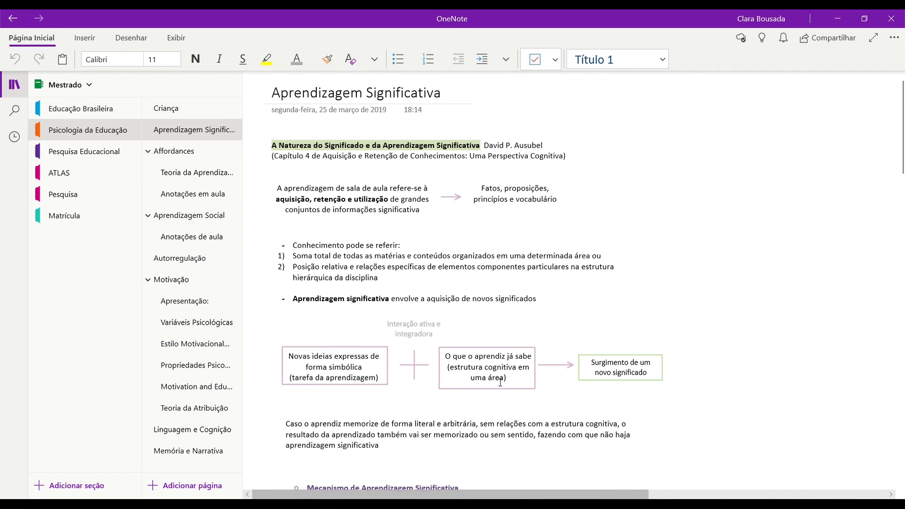
pyautogui.scroll(-3, 472, 282)
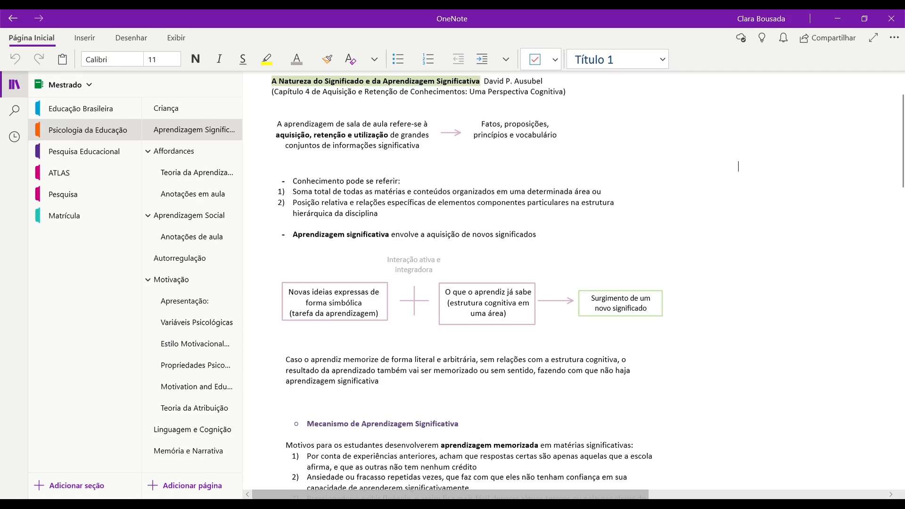
pyautogui.scroll(-15, 688, 385)
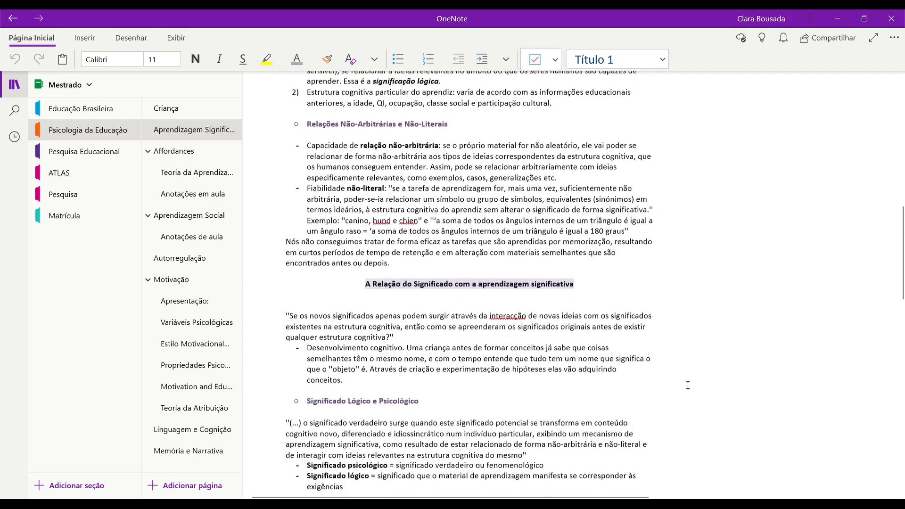
# Read the rest of the Aprendizagem Significativa page and examine the notes and diagrams on the Affordances page.
pyautogui.scroll(-5, 687, 385)
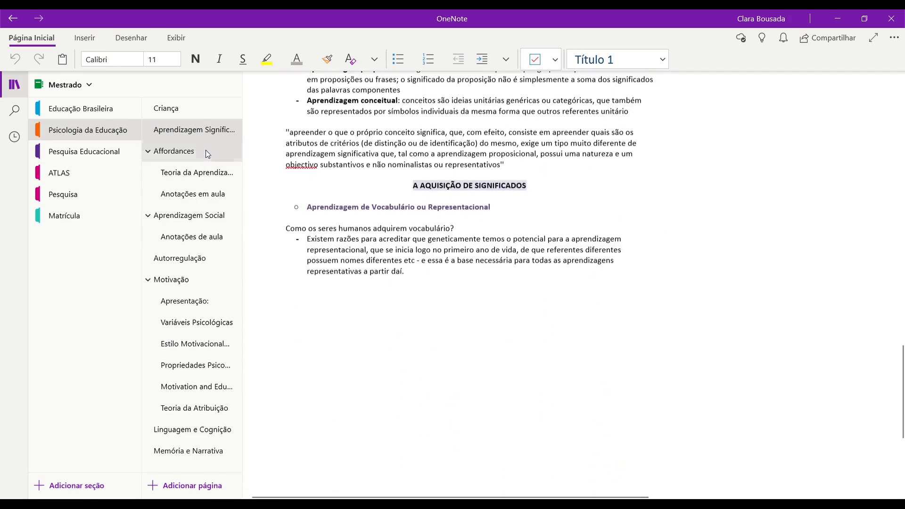
pyautogui.click(179, 151)
pyautogui.scroll(-10, 709, 302)
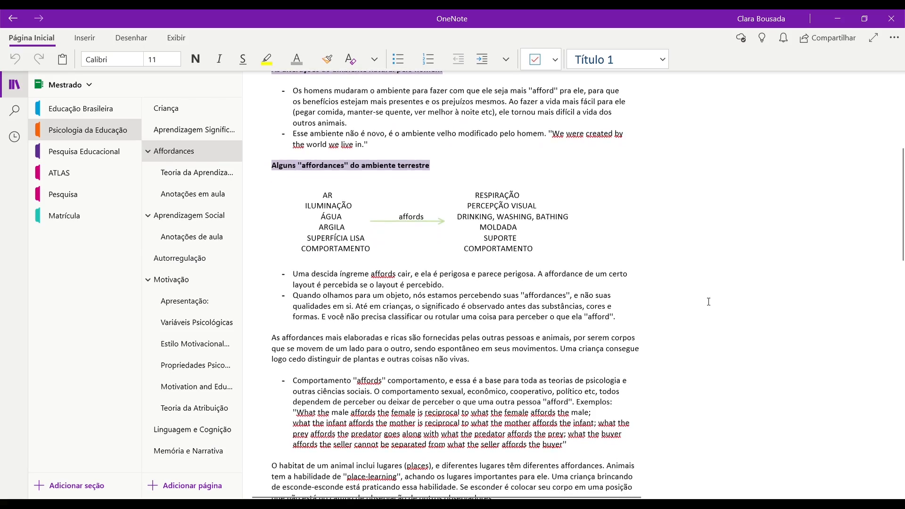
pyautogui.scroll(-6, 709, 302)
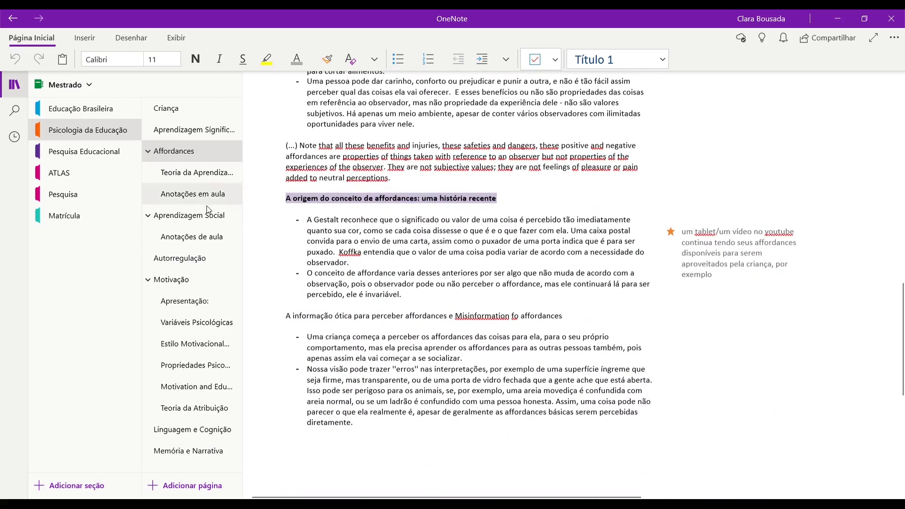
# Open the Aprendizagem Social page, examine its diagrams, quotations and highlighted headings, and return to its beginning.
pyautogui.click(209, 218)
pyautogui.scroll(-3, 863, 264)
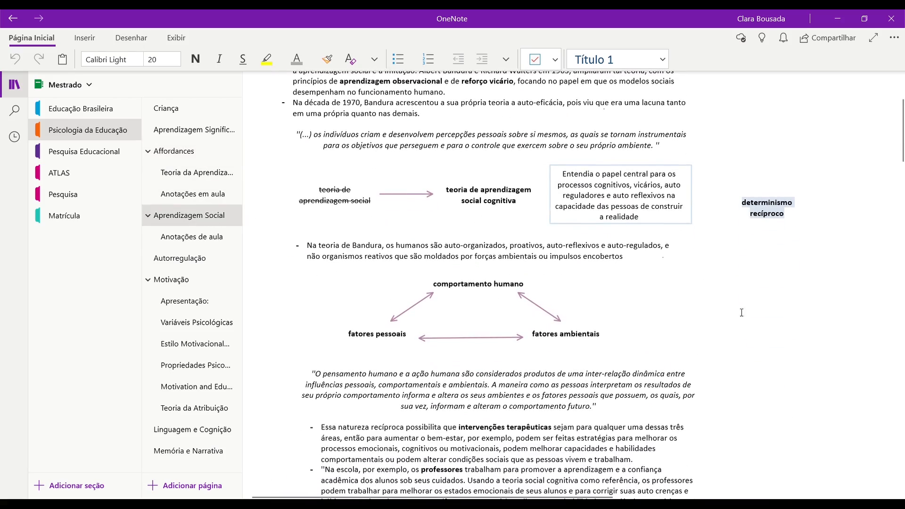
pyautogui.scroll(-12, 557, 328)
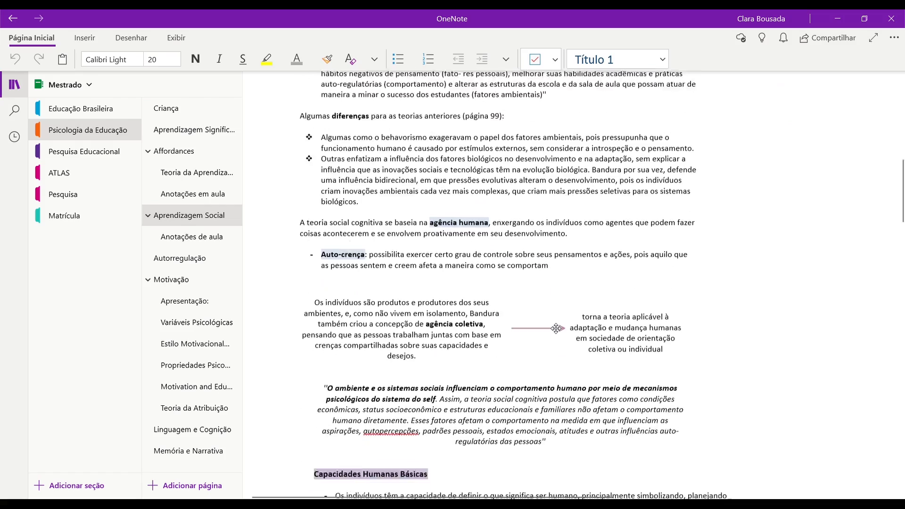
pyautogui.scroll(-6, 557, 329)
pyautogui.scroll(3, 557, 329)
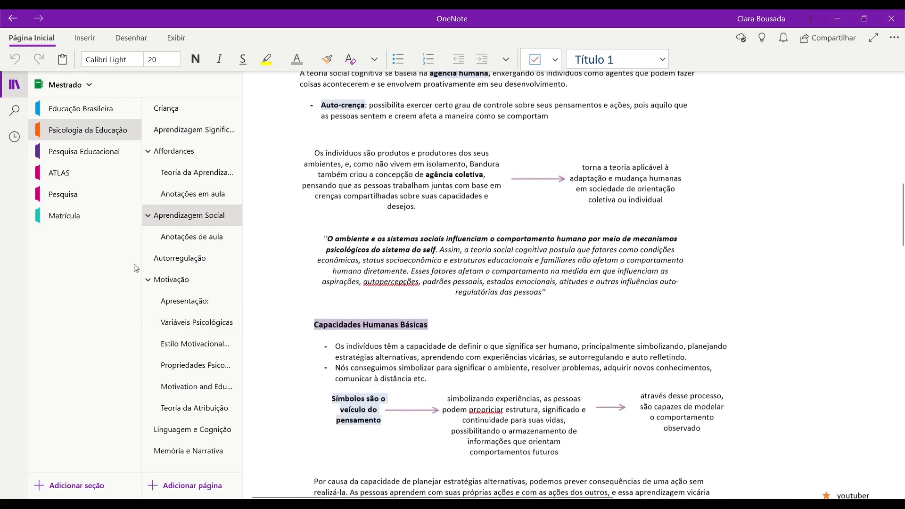
pyautogui.scroll(15, 328, 225)
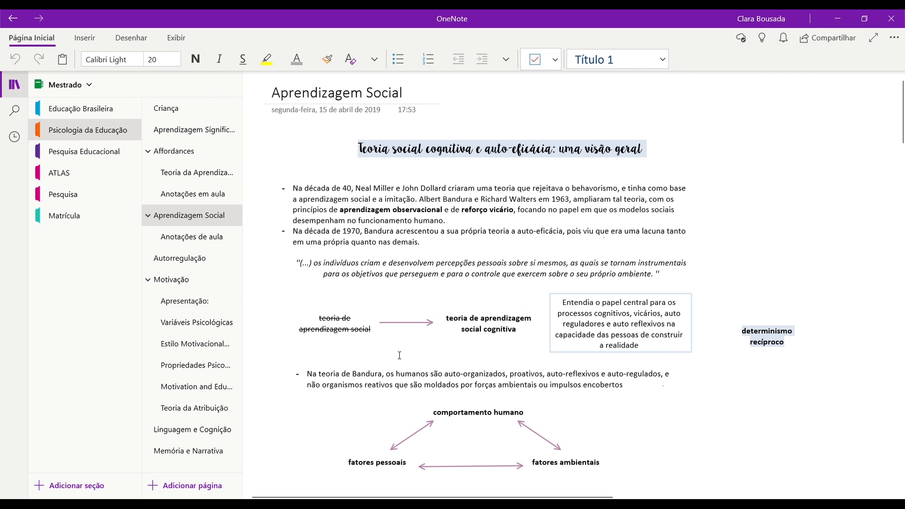
# Add a page to the Psicologia da Educação section and place a note reading "Pedagogia" near its centre.
pyautogui.click(209, 486)
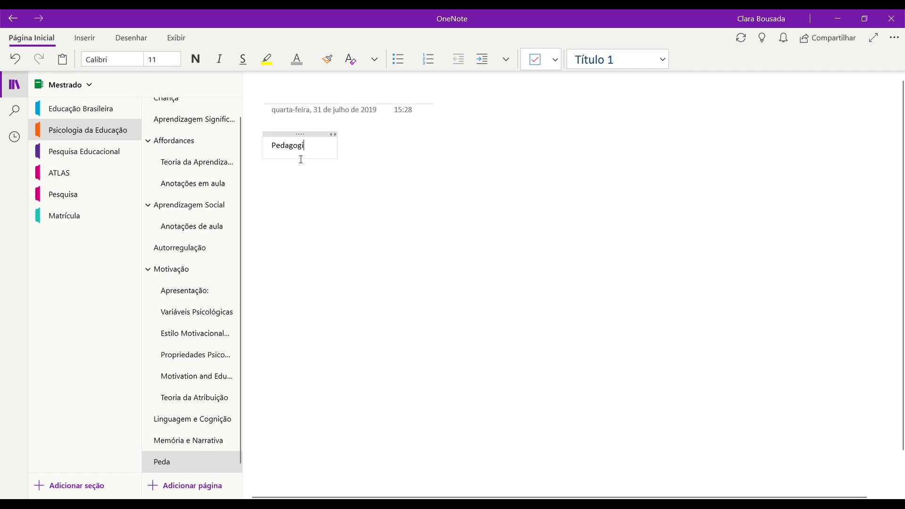
pyautogui.moveTo(313, 136); pyautogui.dragTo(545, 136)
# Add two sample notes below "Pedagogia", move the "jwencwieufnwe" note beneath the other one and delete it.
pyautogui.click(303, 215)
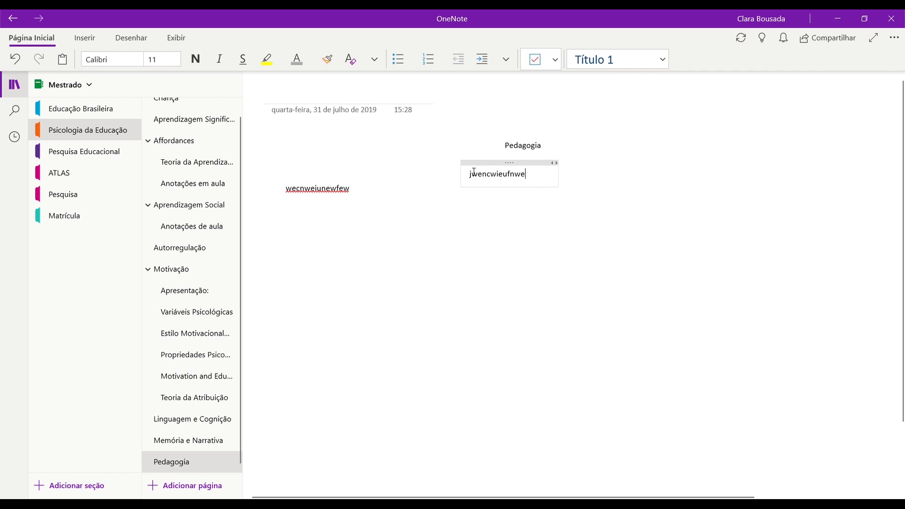
pyautogui.moveTo(486, 170); pyautogui.dragTo(289, 242)
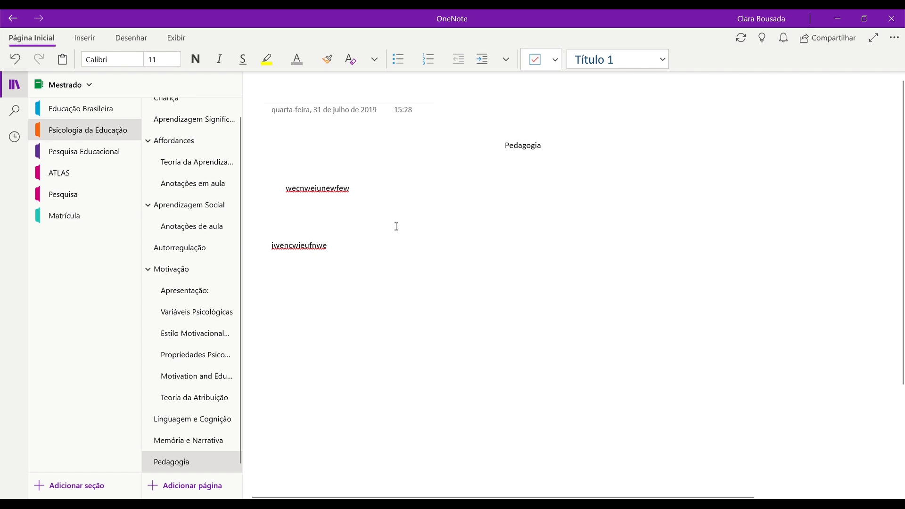
pyautogui.press('Delete')
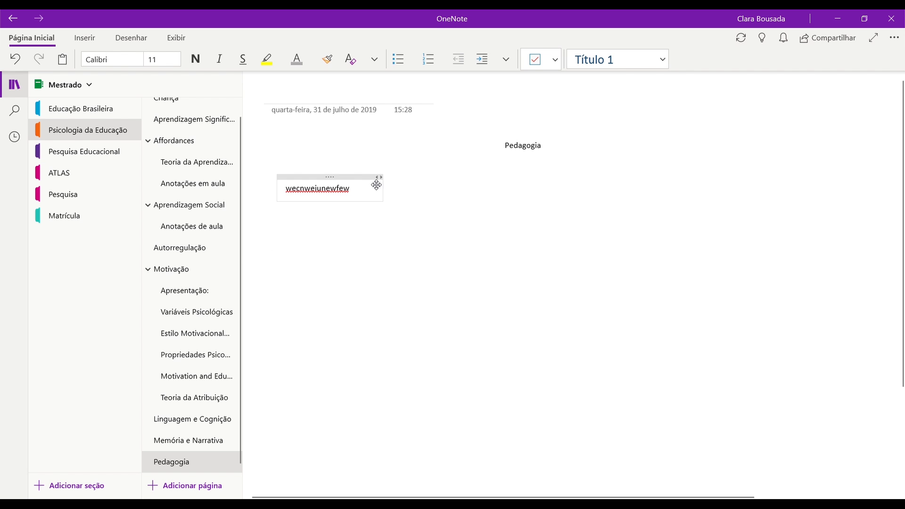
# Widen the container of the remaining sample note across the page, and erase its text.
pyautogui.moveTo(385, 187); pyautogui.dragTo(819, 188)
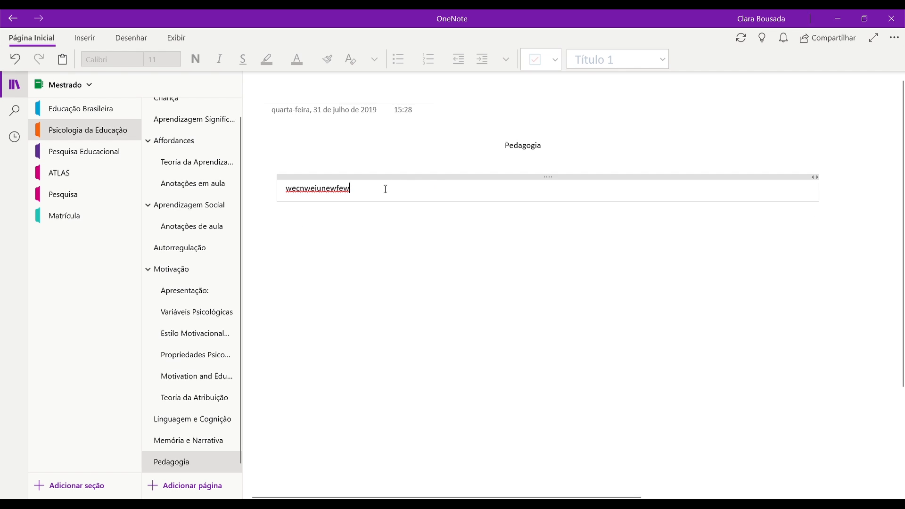
pyautogui.click(381, 190)
pyautogui.press('BackSpace')
pyautogui.press('BackSpace')
pyautogui.press('BackSpace')
pyautogui.press('BackSpace')
pyautogui.press('BackSpace')
pyautogui.press('BackSpace')
pyautogui.press('BackSpace')
pyautogui.press('BackSpace')
pyautogui.press('BackSpace')
pyautogui.press('BackSpace')
pyautogui.press('BackSpace')
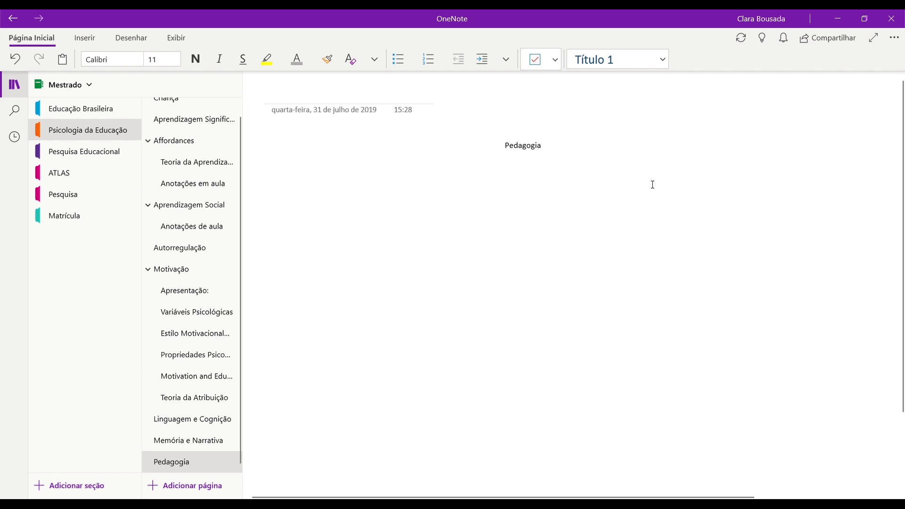
# Place four separate sample notes, "d d fd", "df dffd", "vfdvdv" and "dfvdfvd", at different spots on the page.
pyautogui.click(385, 203)
pyautogui.write('d d fd')
pyautogui.click(541, 317)
pyautogui.write('df dffd')
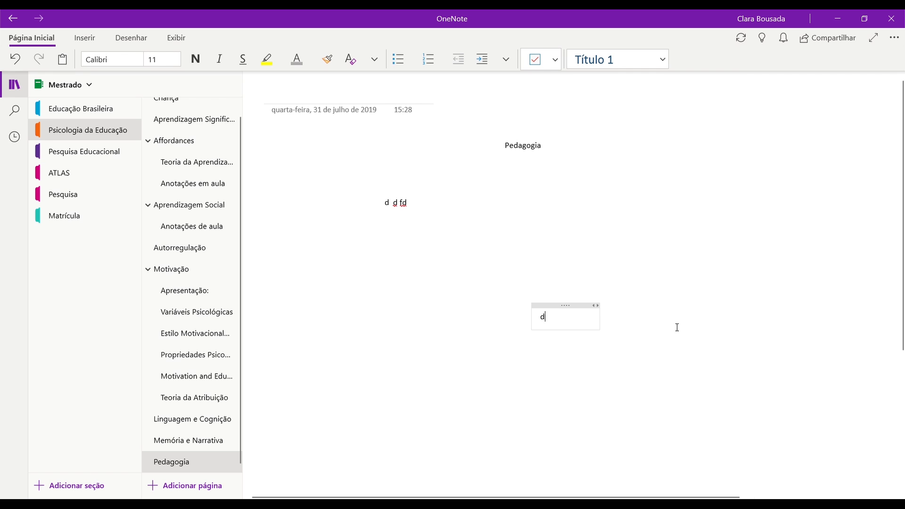
pyautogui.click(669, 217)
pyautogui.write('vfdvdv')
pyautogui.click(470, 188)
pyautogui.write('dfvdfvd')
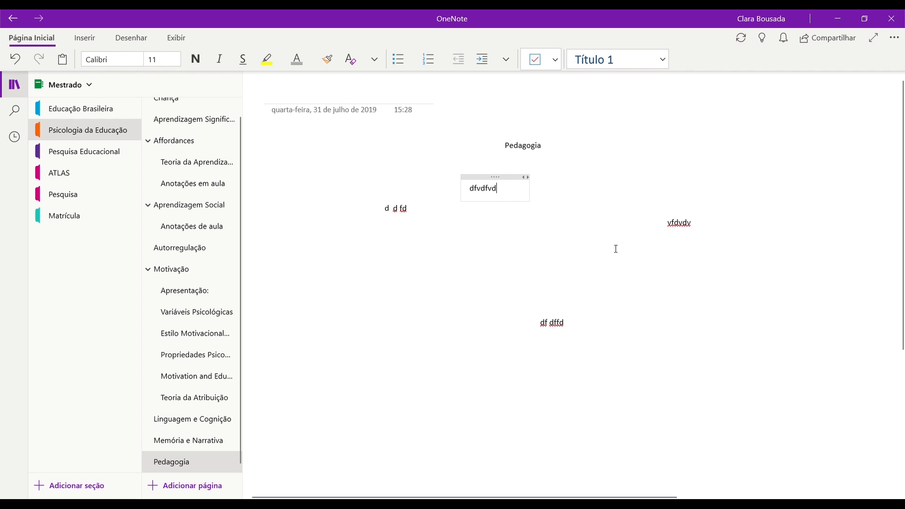
# Select all four sample notes below "Pedagogia" together and delete them.
pyautogui.click(667, 358)
pyautogui.moveTo(742, 344); pyautogui.dragTo(317, 177)
pyautogui.click(689, 400)
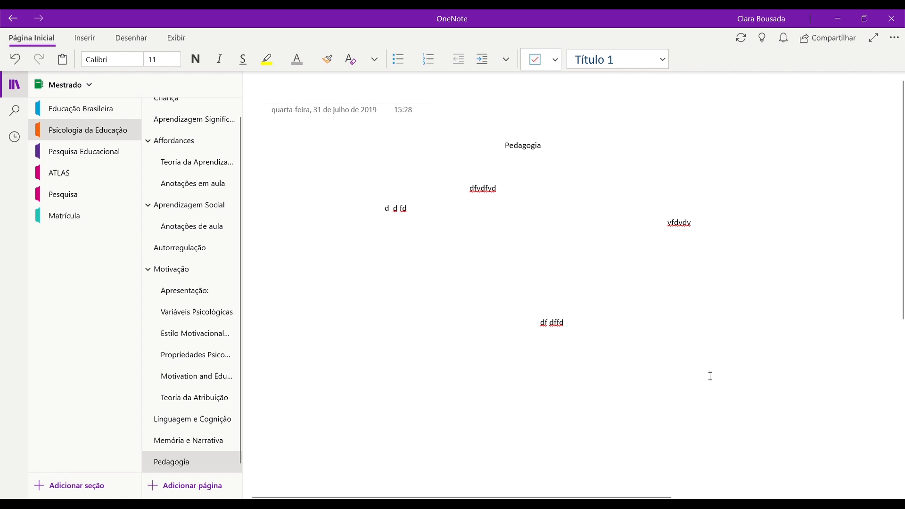
pyautogui.moveTo(789, 390); pyautogui.dragTo(314, 169)
pyautogui.press('Delete')
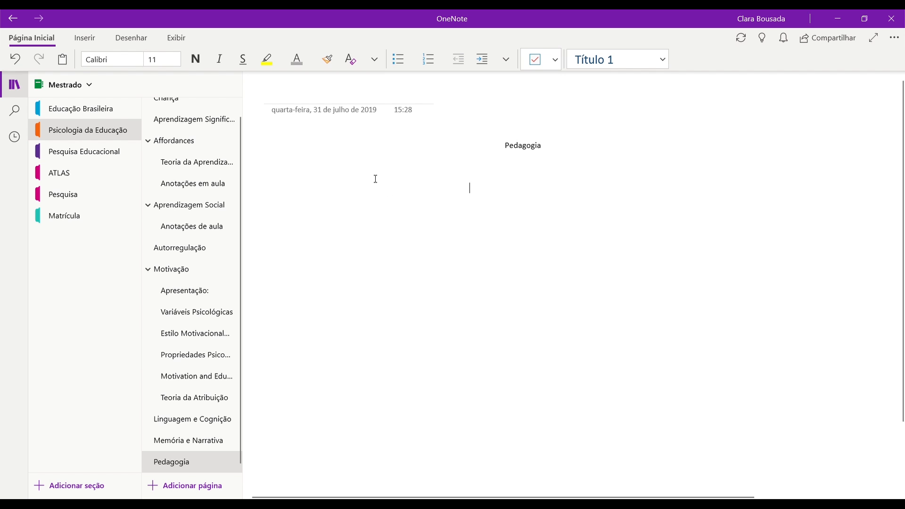
# Delete the "Pedagogia" note and place the cursor in the empty page title.
pyautogui.click(529, 140)
pyautogui.press('Delete')
pyautogui.click(305, 100)
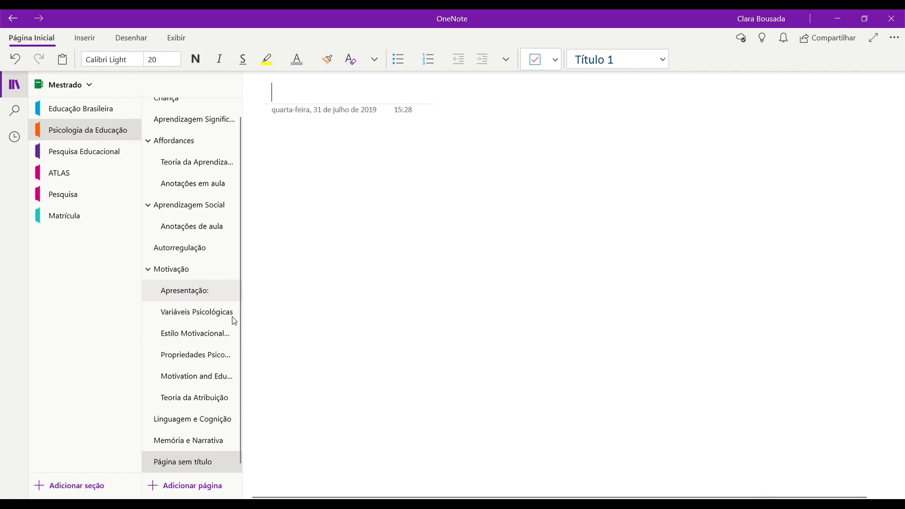
# View the Motivação, Aprendizagem Social and Affordances pages, and return to Aprendizagem Social.
pyautogui.click(184, 268)
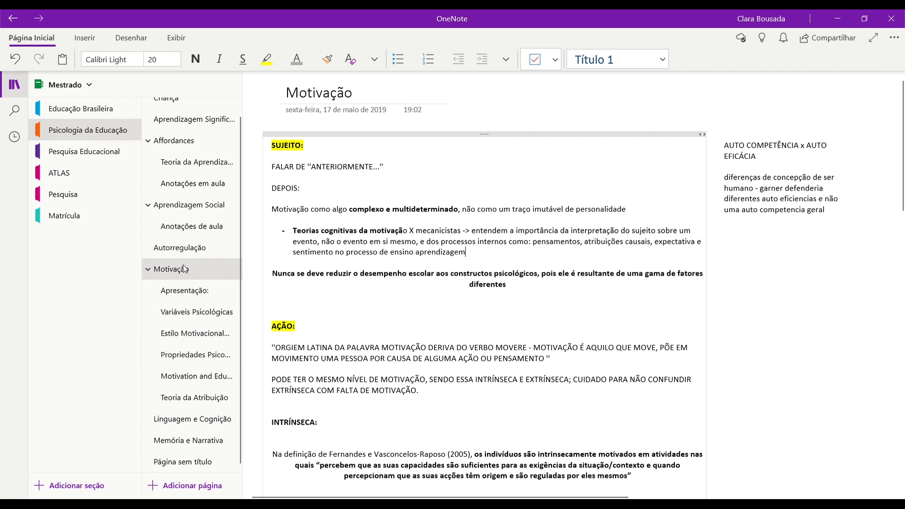
pyautogui.click(203, 204)
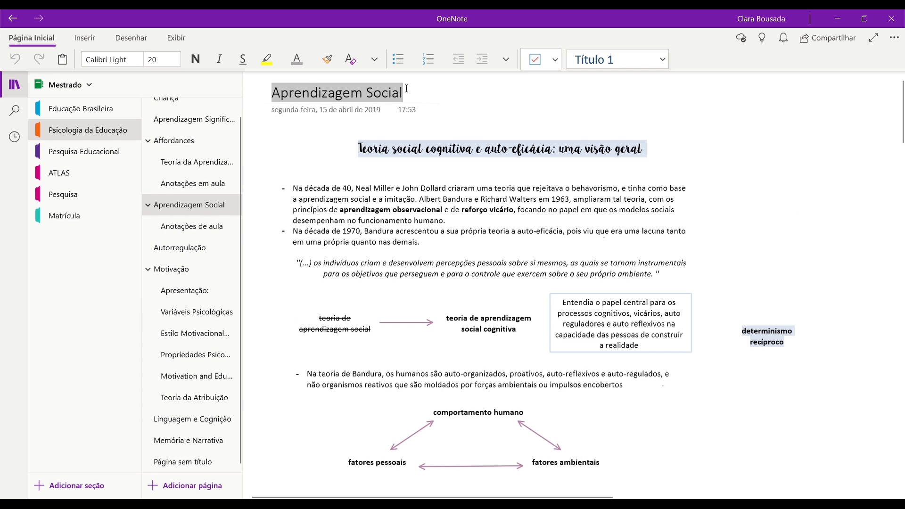
pyautogui.click(186, 148)
pyautogui.scroll(15, 428, 258)
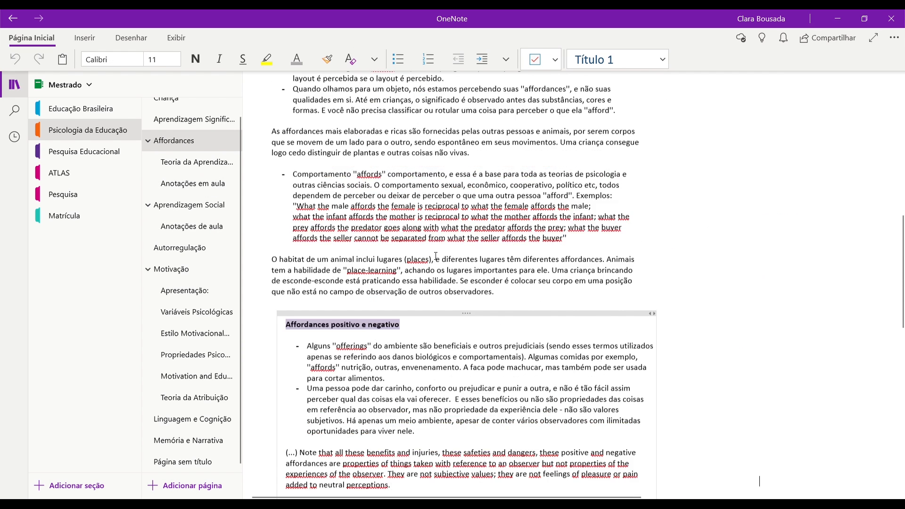
pyautogui.click(202, 204)
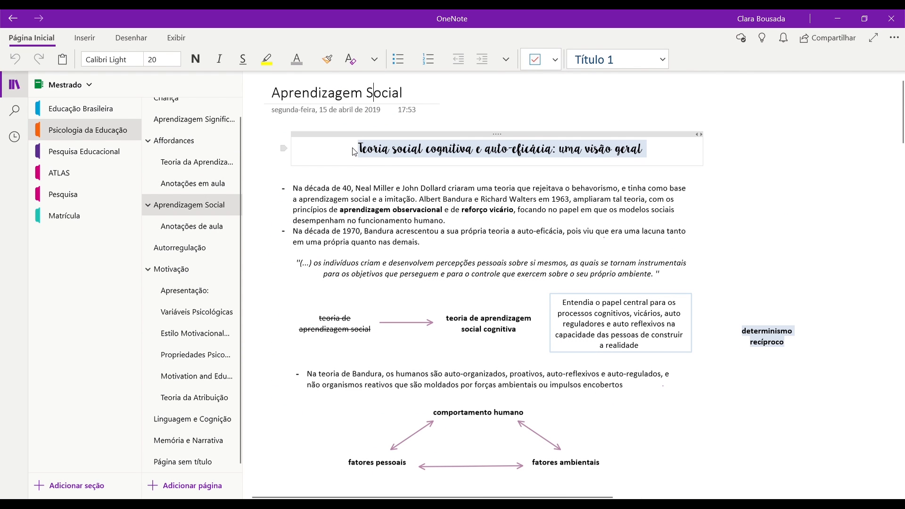
# Point out the decorative heading of the Aprendizagem Social page and write "dafont" in a side note next to the opening notes.
pyautogui.moveTo(357, 150); pyautogui.dragTo(663, 147)
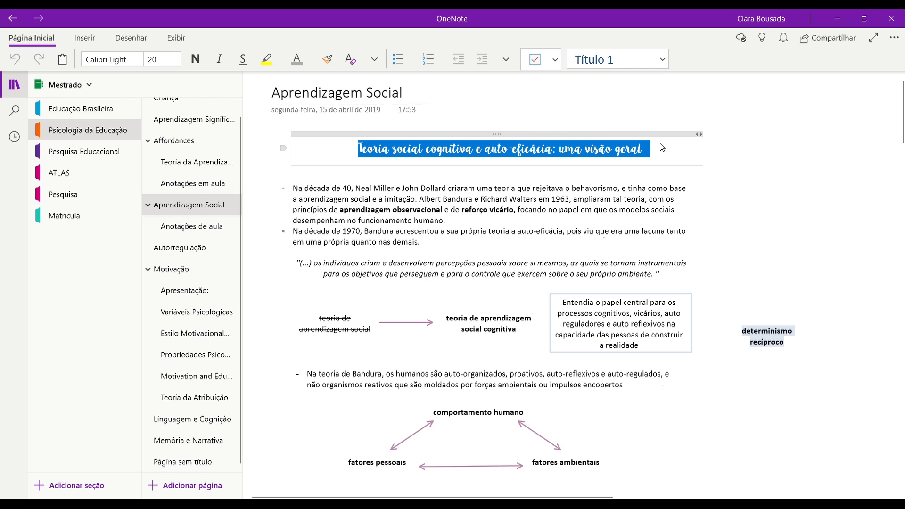
pyautogui.click(752, 174)
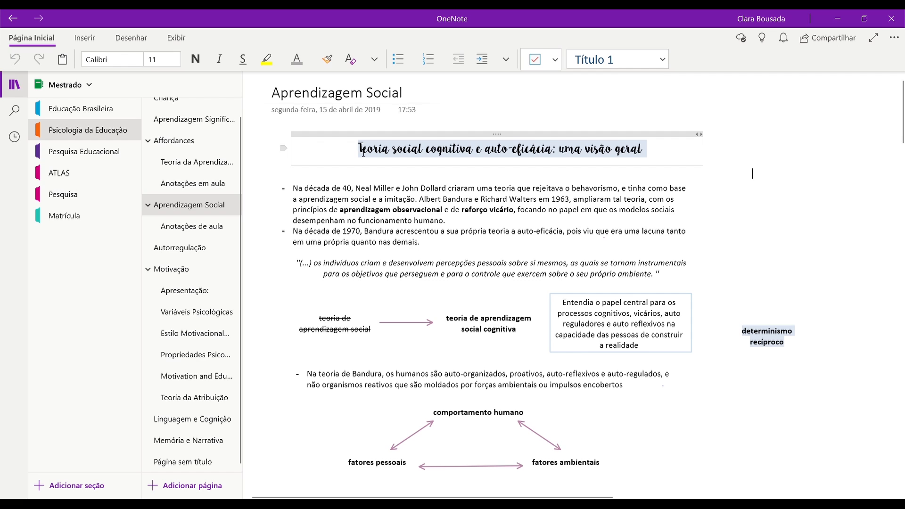
pyautogui.moveTo(364, 153); pyautogui.dragTo(658, 161)
pyautogui.click(765, 173)
pyautogui.click(748, 191)
pyautogui.write('dafont')
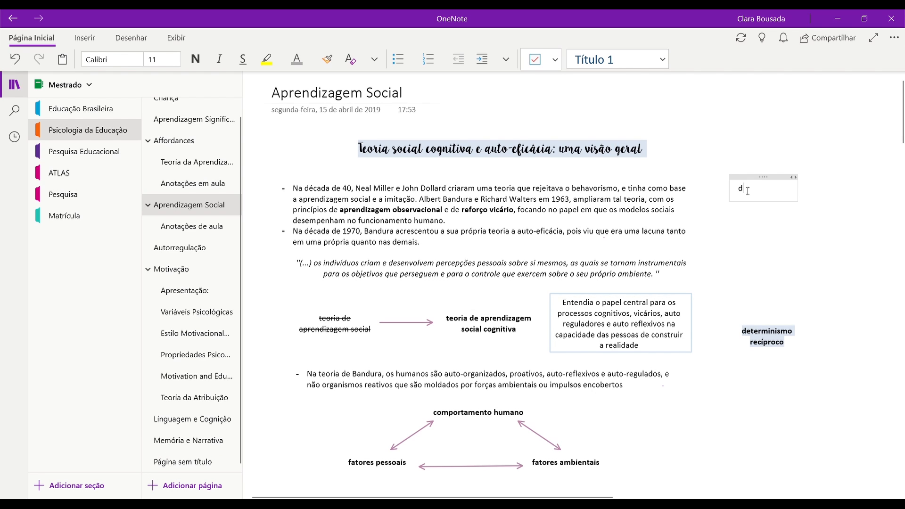
# Delete the "dafont" side note.
pyautogui.click(824, 202)
pyautogui.moveTo(759, 189); pyautogui.dragTo(756, 214)
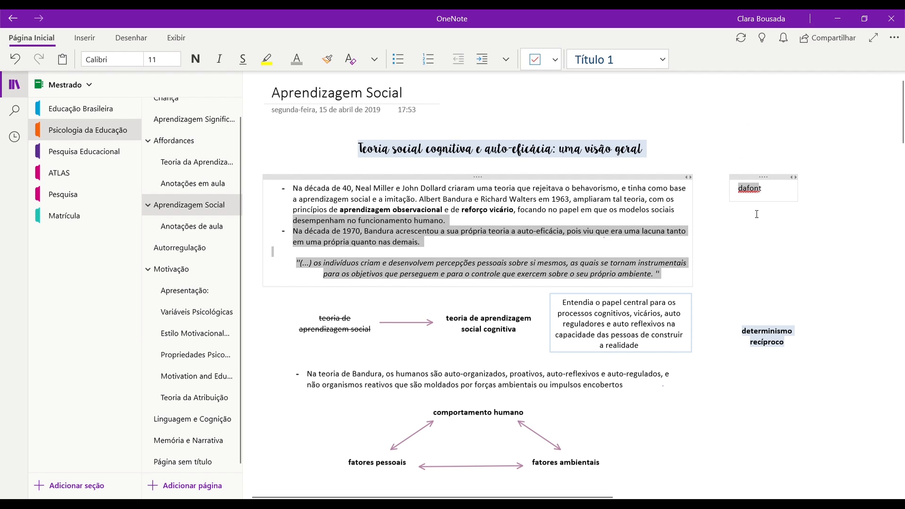
pyautogui.click(769, 180)
pyautogui.press('Delete')
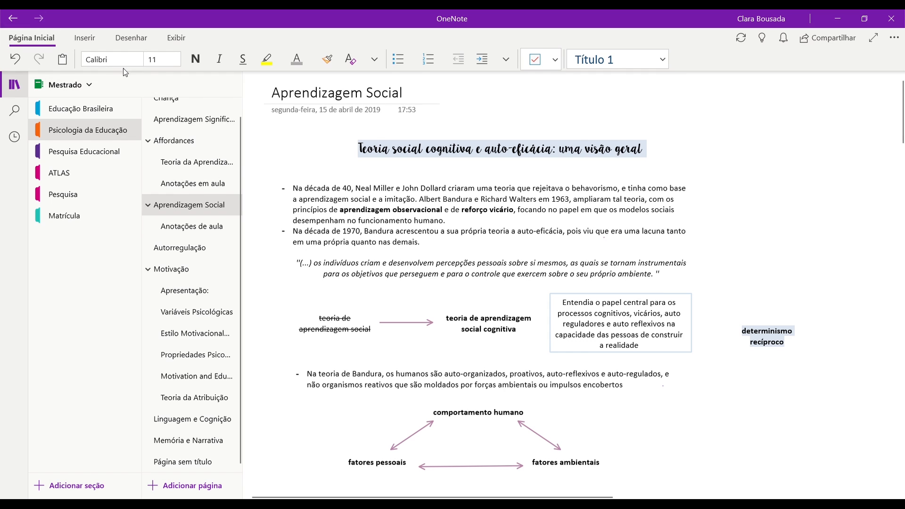
# Browse the recently used and available fonts, and choose Calibri.
pyautogui.click(109, 59)
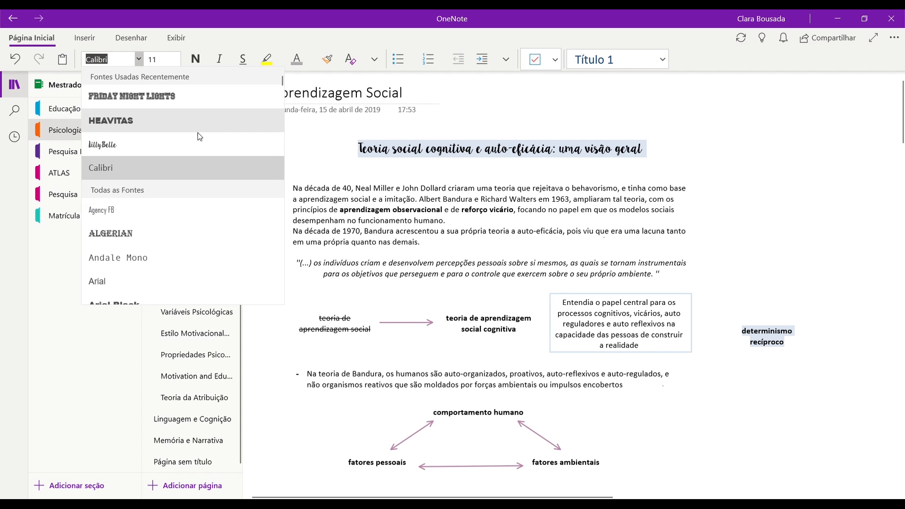
pyautogui.scroll(-4, 256, 203)
pyautogui.scroll(-3, 256, 207)
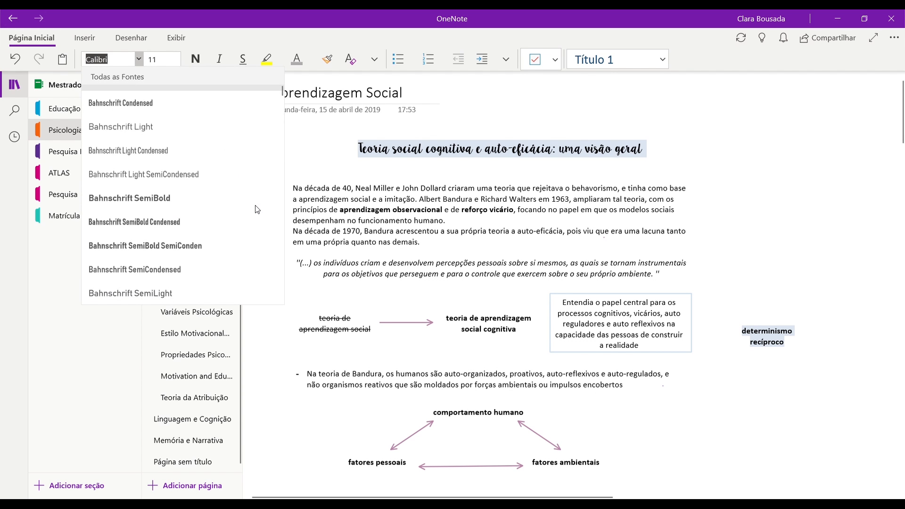
pyautogui.scroll(5, 251, 186)
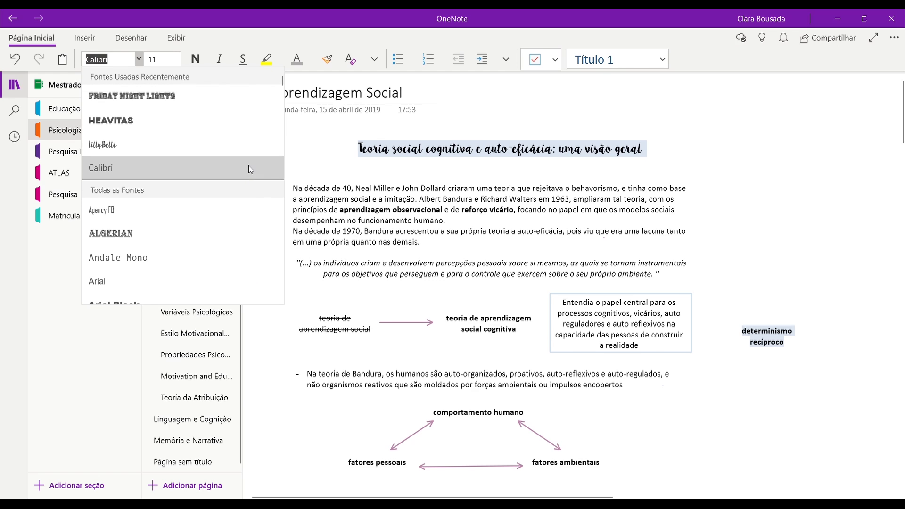
pyautogui.click(250, 169)
# Select the heading "Teoria social cognitiva e auto-eficácia: uma visão geral" to check its font and size, and deselect it.
pyautogui.tripleClick(482, 151)
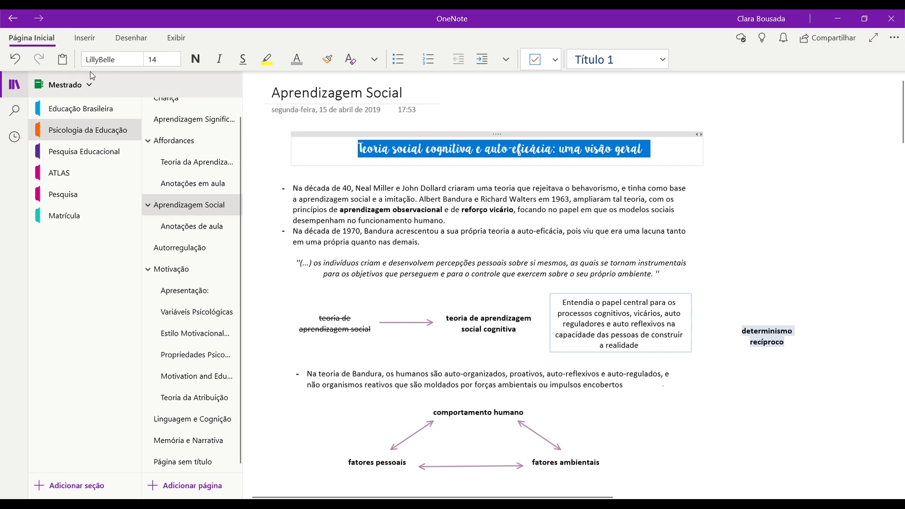
pyautogui.click(301, 165)
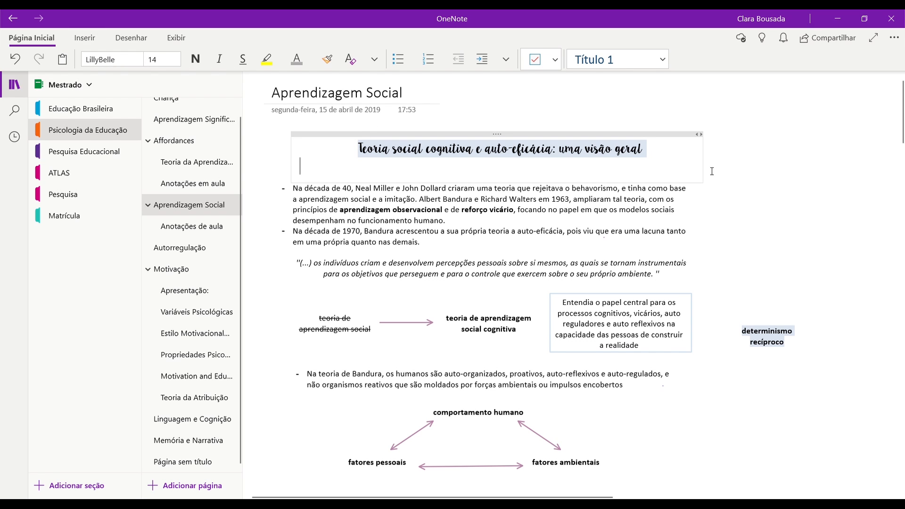
pyautogui.click(837, 162)
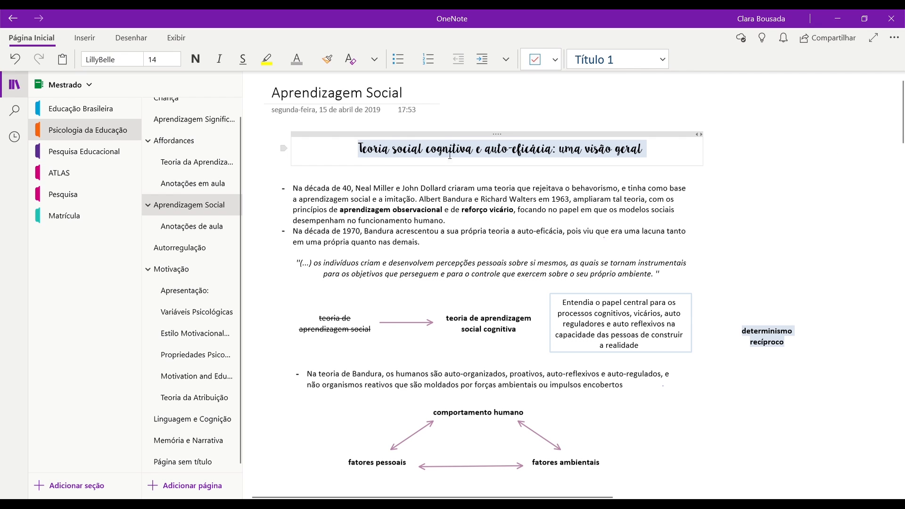
# Try a pale lavender highlight on the heading "Teoria social cognitiva e auto-eficácia: uma visão geral".
pyautogui.click(284, 60)
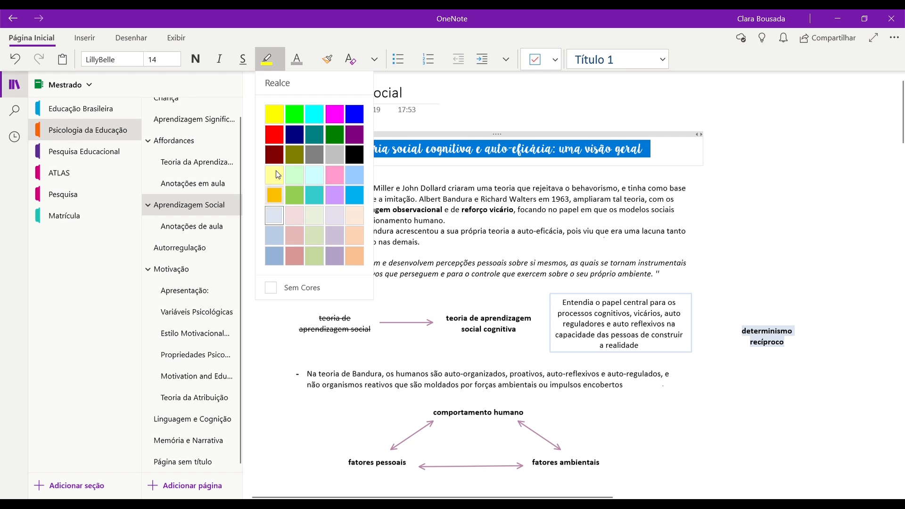
pyautogui.click(331, 216)
pyautogui.click(782, 160)
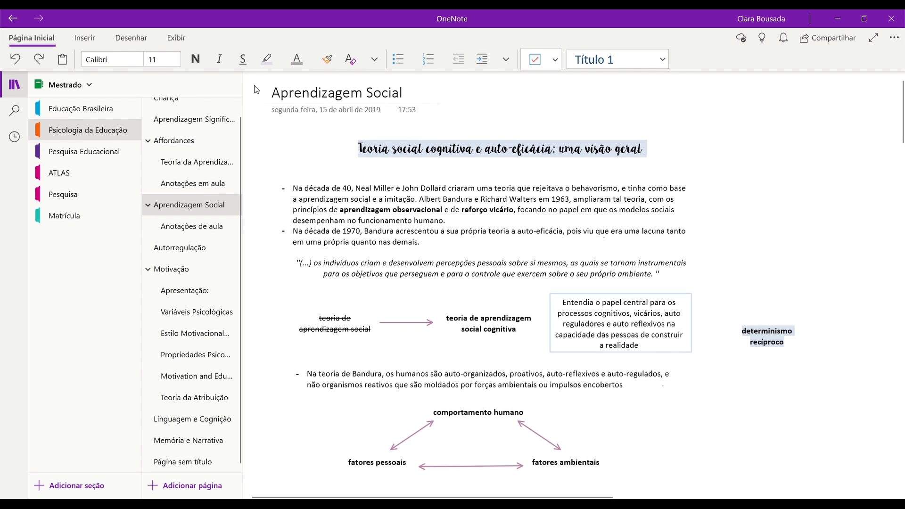
# Examine the formatting of the opening bulleted paragraphs and the italic quotation on the Aprendizagem Social page by selecting each one.
pyautogui.scroll(-8, 513, 223)
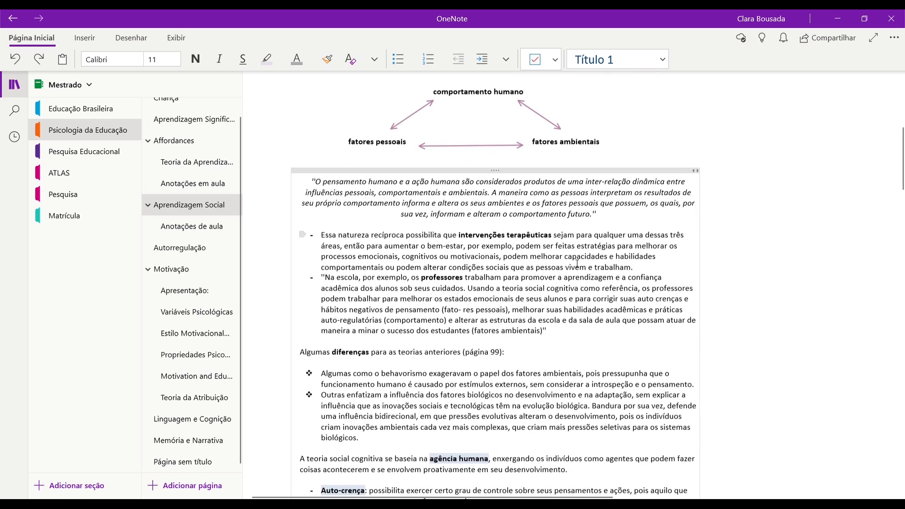
pyautogui.scroll(8, 571, 164)
pyautogui.scroll(-3, 705, 285)
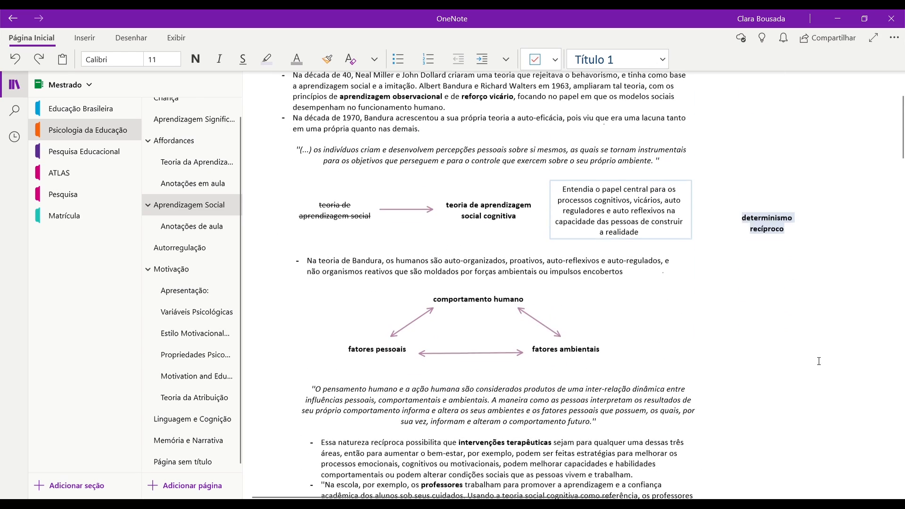
pyautogui.scroll(3, 704, 285)
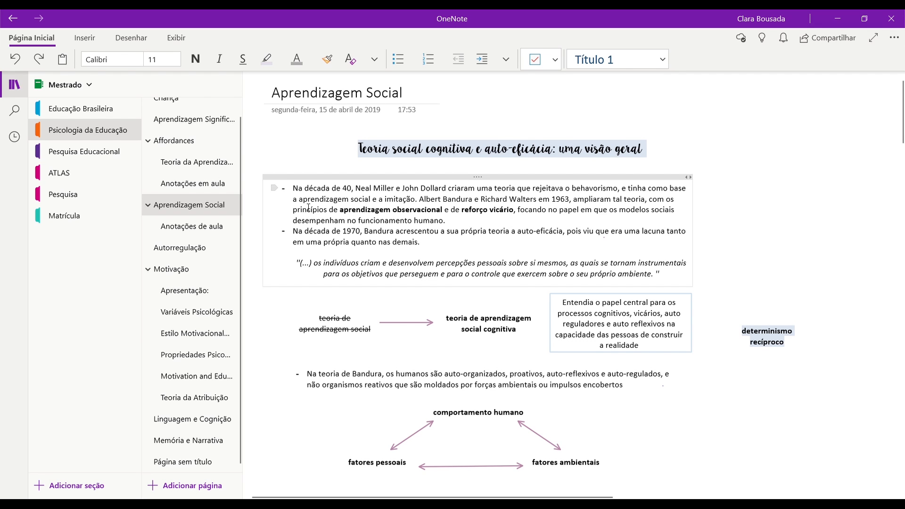
pyautogui.moveTo(297, 189); pyautogui.dragTo(448, 231)
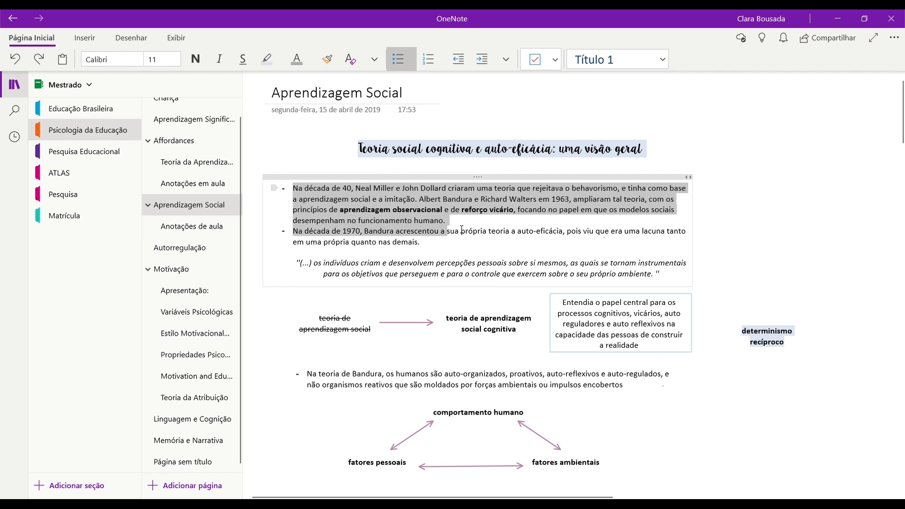
pyautogui.click(449, 220)
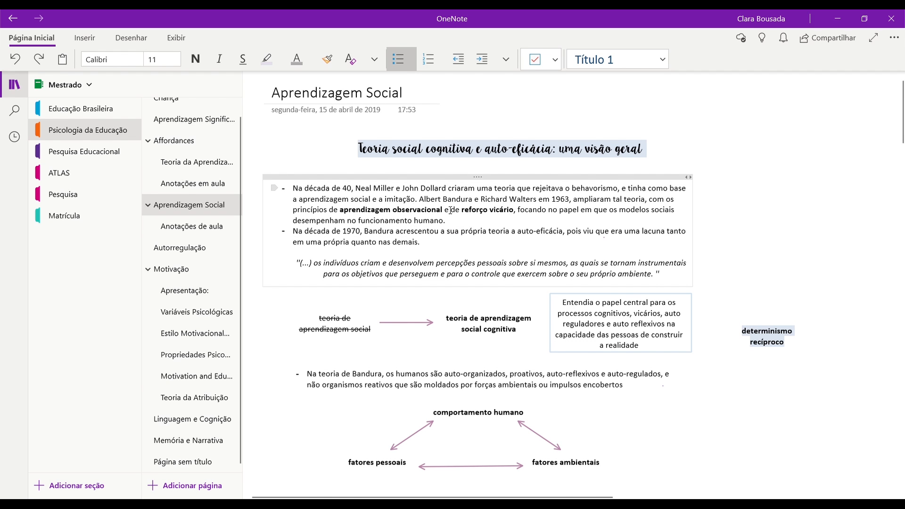
pyautogui.scroll(-2, 326, 205)
pyautogui.moveTo(294, 200); pyautogui.dragTo(670, 209)
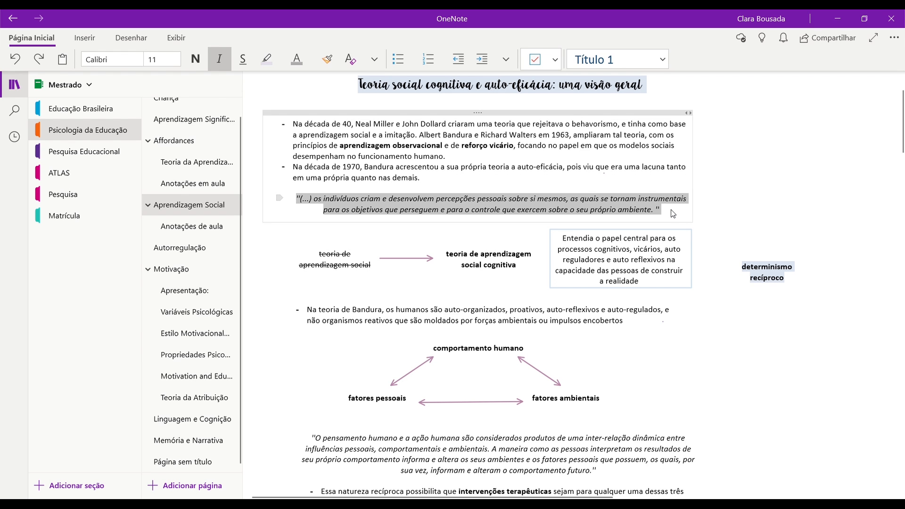
pyautogui.scroll(2, 780, 197)
pyautogui.click(781, 196)
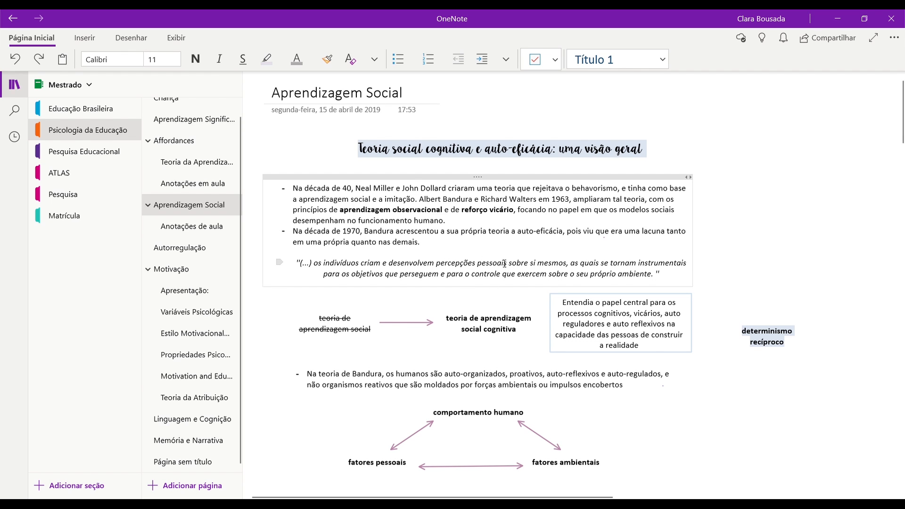
# Examine the opening bullets, the crossed-out theory label, the boxed note and the arrow diagram around "comportamento humano".
pyautogui.scroll(-2, 492, 281)
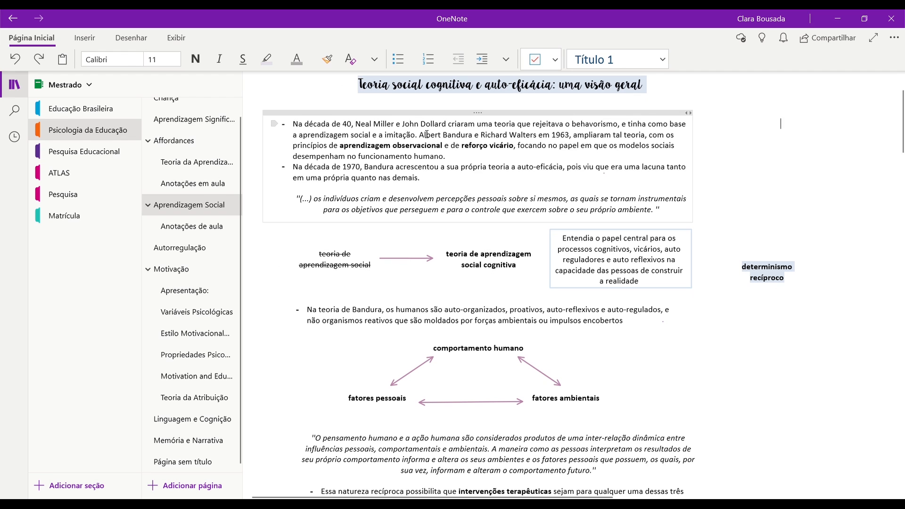
pyautogui.moveTo(290, 123); pyautogui.dragTo(422, 178)
pyautogui.click(383, 189)
pyautogui.scroll(-2, 383, 221)
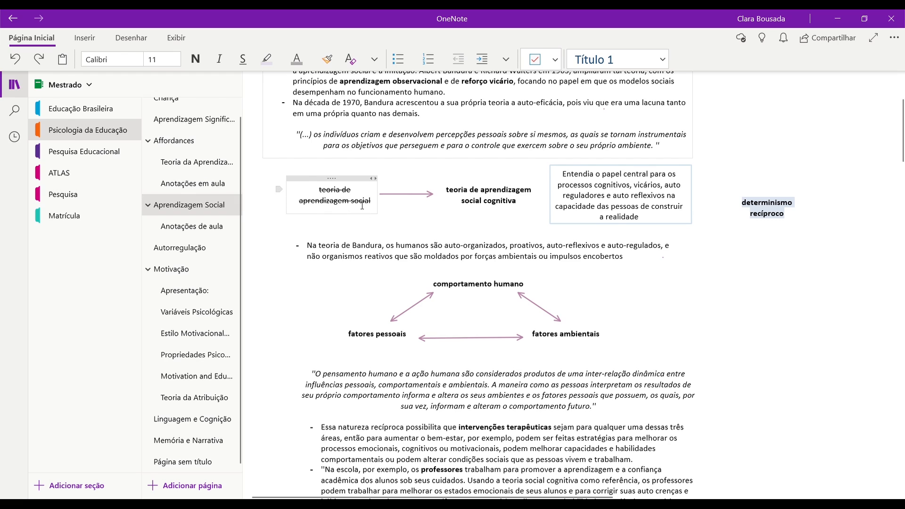
pyautogui.click(486, 203)
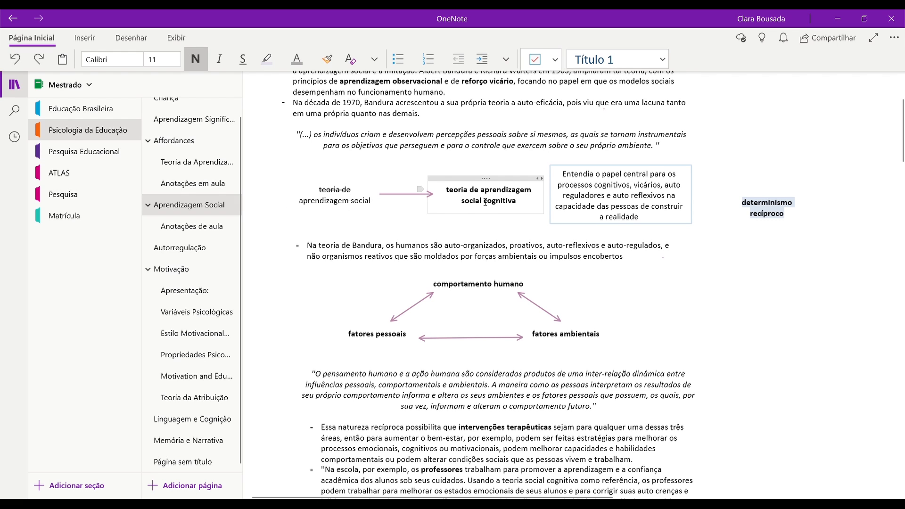
pyautogui.click(528, 203)
pyautogui.scroll(2, 523, 200)
pyautogui.click(617, 293)
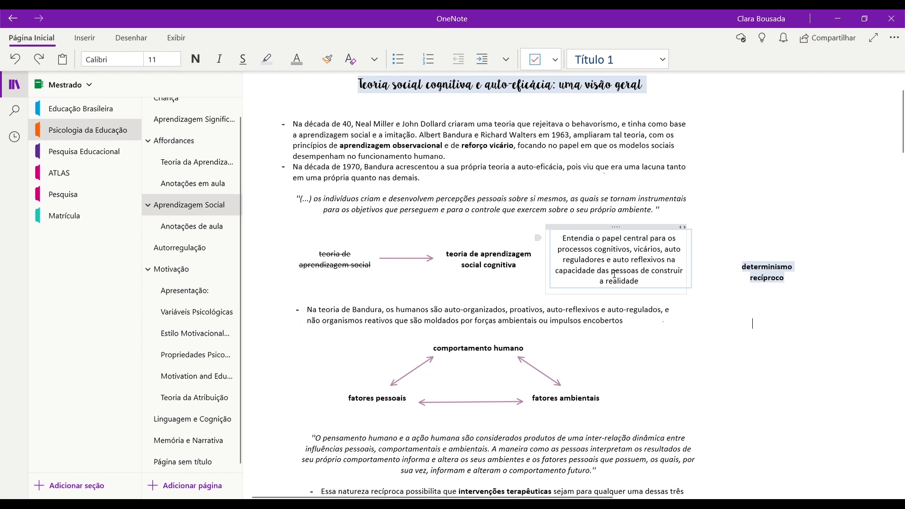
pyautogui.scroll(-4, 616, 264)
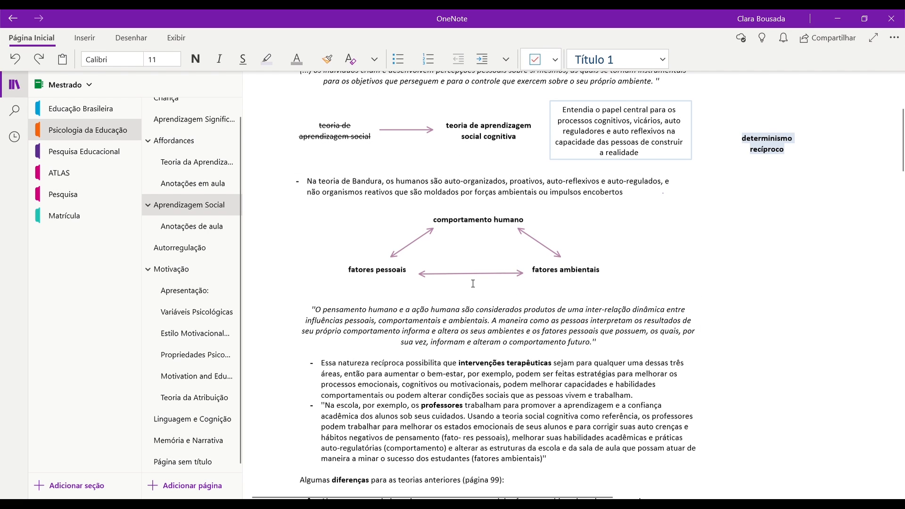
pyautogui.click(540, 243)
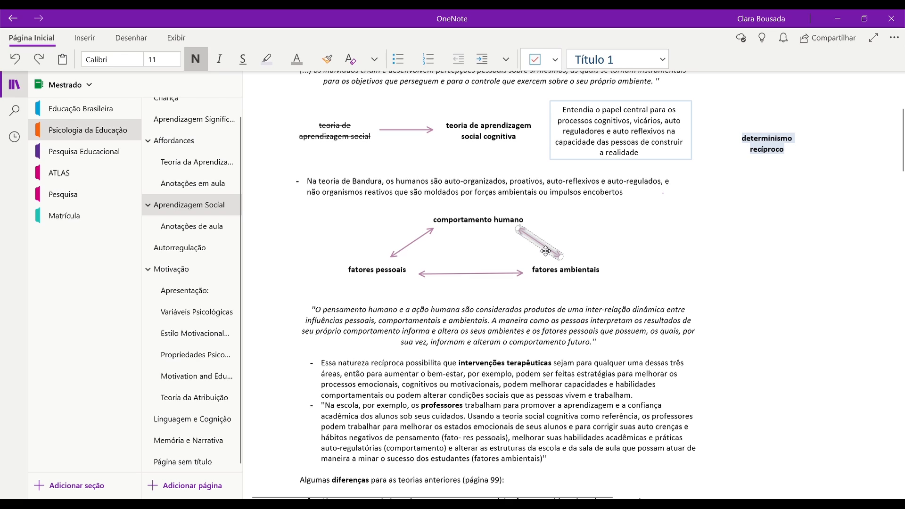
pyautogui.click(497, 227)
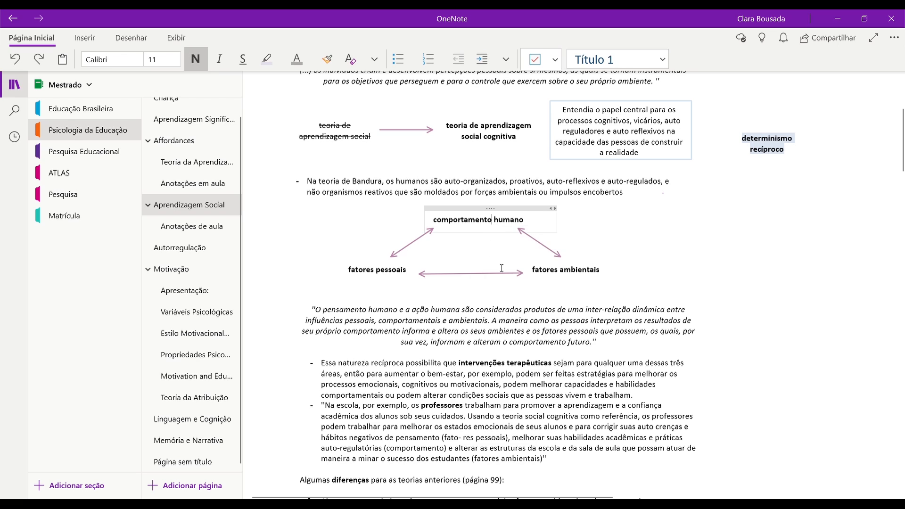
# On the untitled page, place the text "comportamento humano" with two separate "fatores naturais" notes side by side below it.
pyautogui.click(206, 462)
pyautogui.click(401, 186)
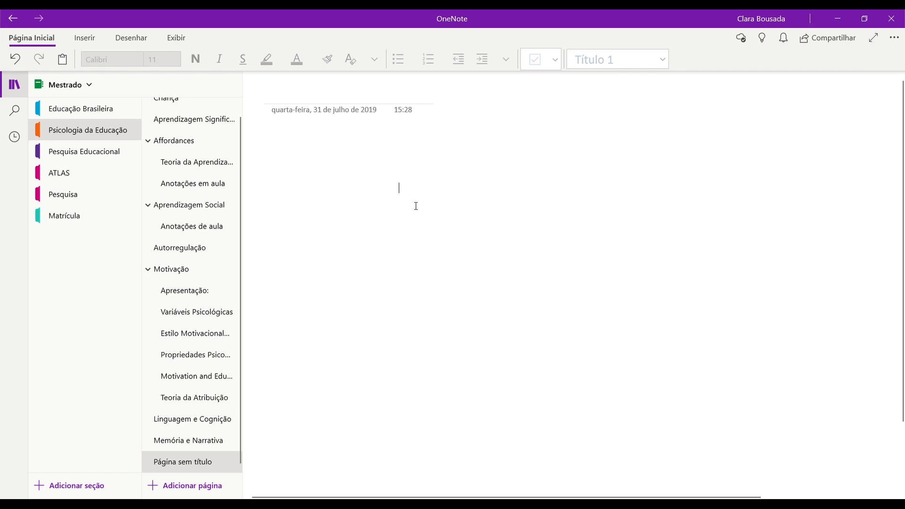
pyautogui.write('comportamento humano')
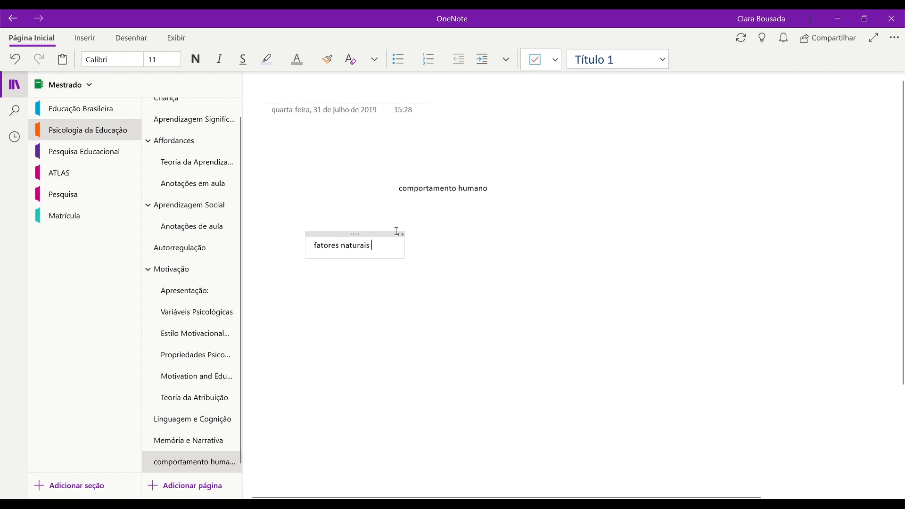
pyautogui.click(441, 188)
pyautogui.click(501, 246)
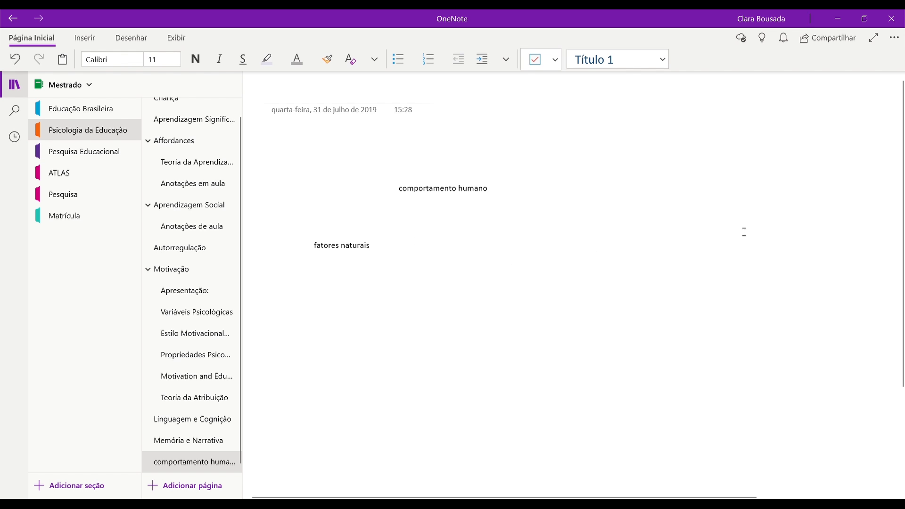
pyautogui.write('fatores natur')
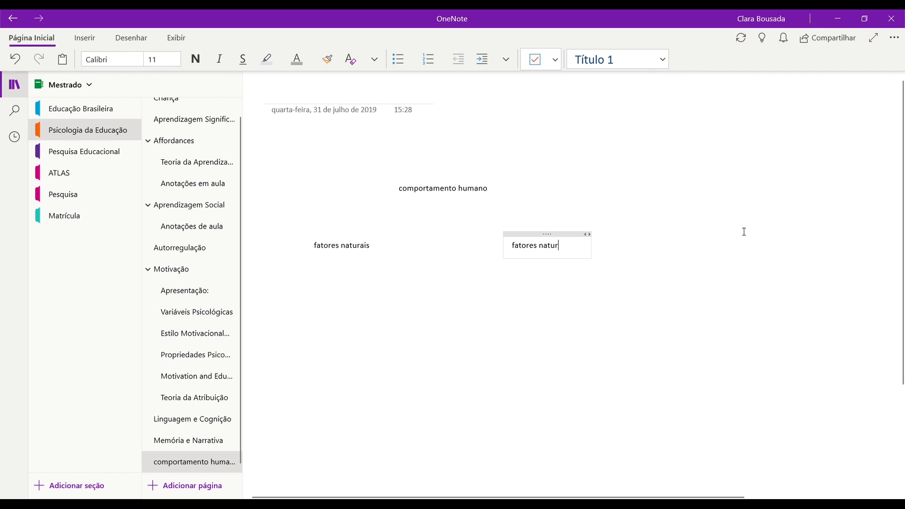
pyautogui.write('ais')
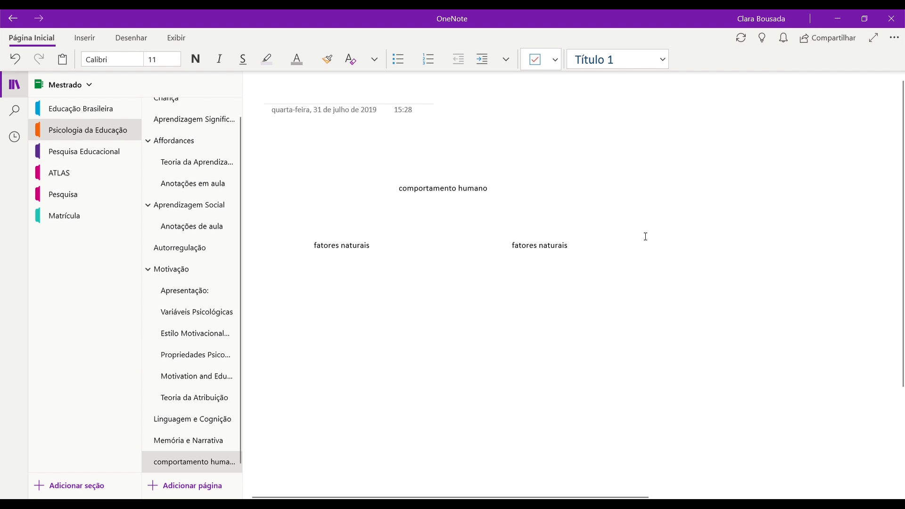
# Move both "fatores naturais" notes inward and slightly up so they sit closer beneath "comportamento humano".
pyautogui.moveTo(551, 234); pyautogui.dragTo(537, 231)
pyautogui.tripleClick(342, 245)
pyautogui.moveTo(342, 246); pyautogui.dragTo(411, 223)
pyautogui.click(413, 238)
pyautogui.click(542, 301)
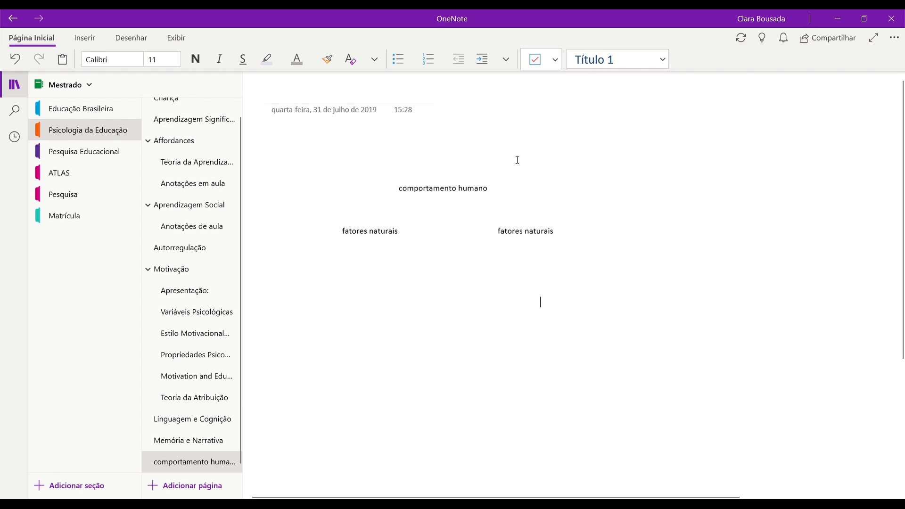
# Try light grey highlighter strokes over "comportamento humano" and both "fatores naturais" notes, and undo all three.
pyautogui.click(85, 38)
pyautogui.click(132, 37)
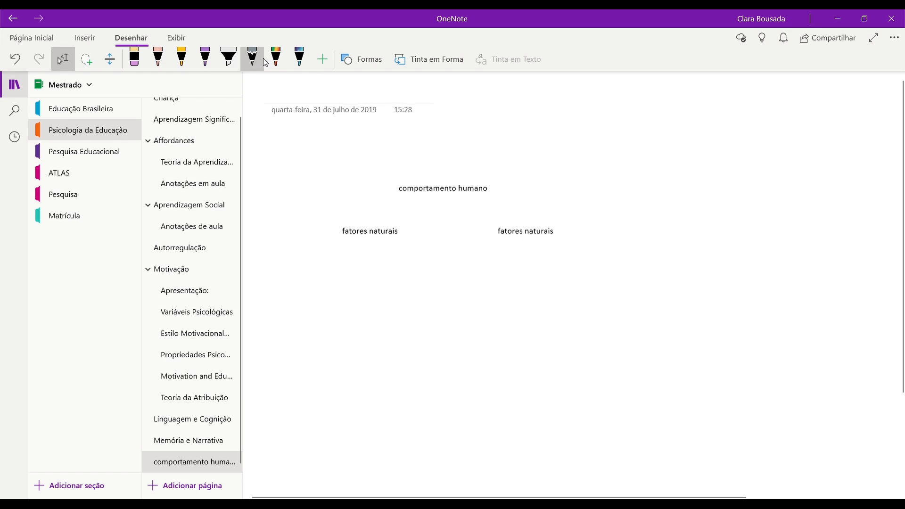
pyautogui.click(230, 66)
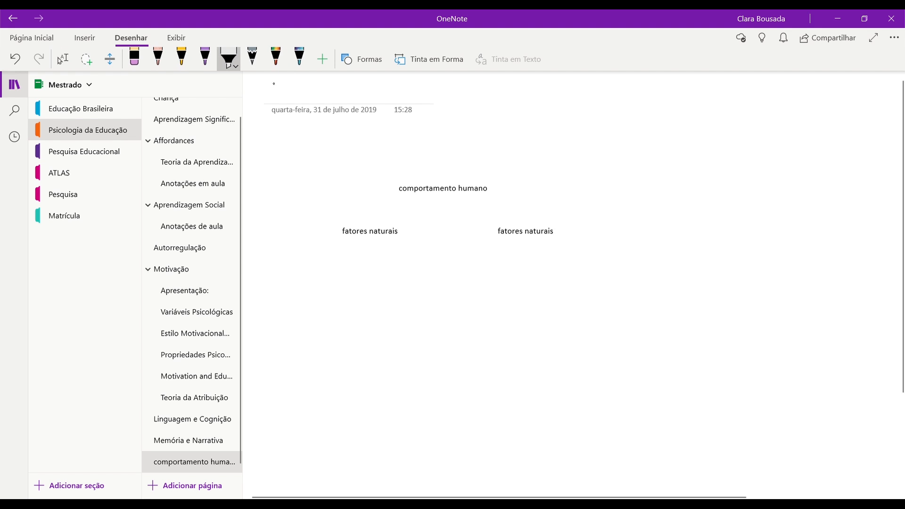
pyautogui.moveTo(395, 189); pyautogui.dragTo(497, 190)
pyautogui.click(236, 65)
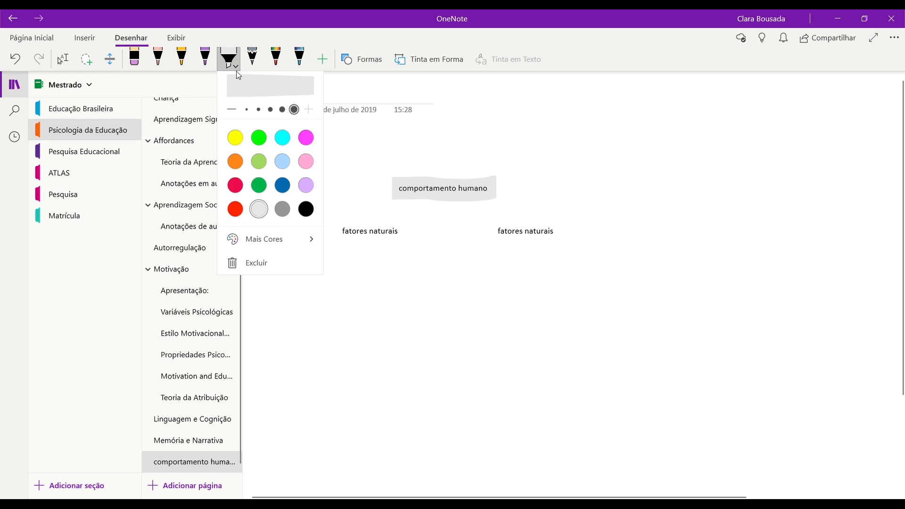
pyautogui.click(414, 232)
pyautogui.moveTo(415, 232); pyautogui.dragTo(323, 231)
pyautogui.moveTo(486, 231); pyautogui.dragTo(579, 229)
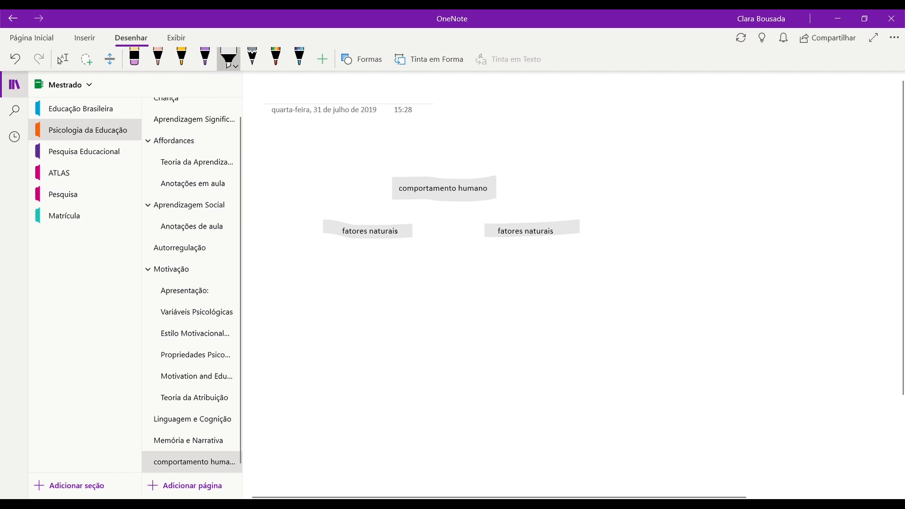
pyautogui.hotkey('ctrl', 'z')
pyautogui.hotkey('ctrl', 'z')
pyautogui.hotkey('ctrl', 'z')
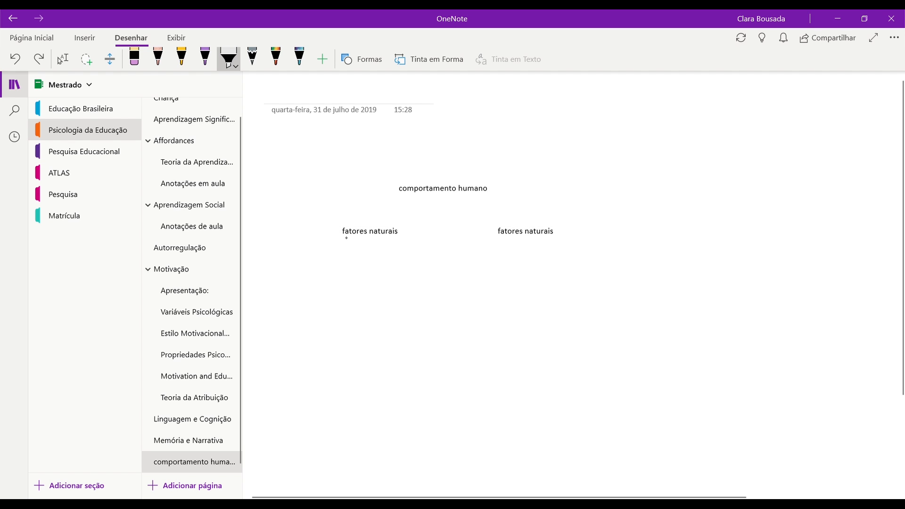
# Try shorter light grey highlighter strokes fitted to the two "fatores naturais" notes, and undo them.
pyautogui.moveTo(340, 232); pyautogui.dragTo(404, 232)
pyautogui.moveTo(497, 232); pyautogui.dragTo(550, 232)
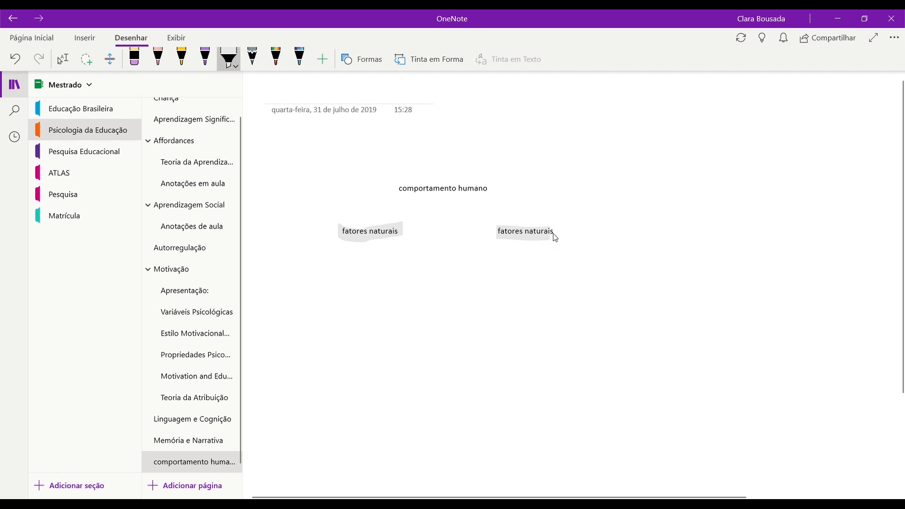
pyautogui.hotkey('ctrl', 'z')
pyautogui.hotkey('ctrl', 'z')
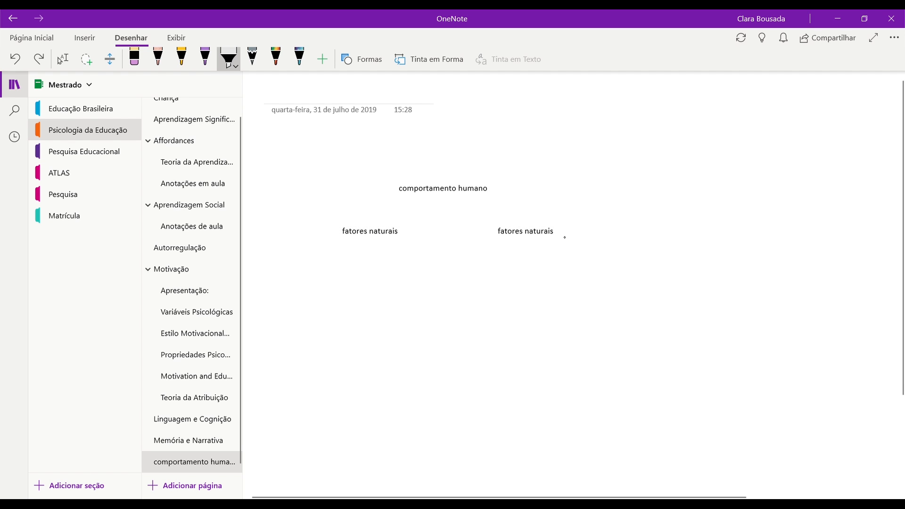
# Change the highlighter to a custom pale yellow, test it across the second "fatores naturais" note, and undo the stroke.
pyautogui.click(239, 71)
pyautogui.click(295, 238)
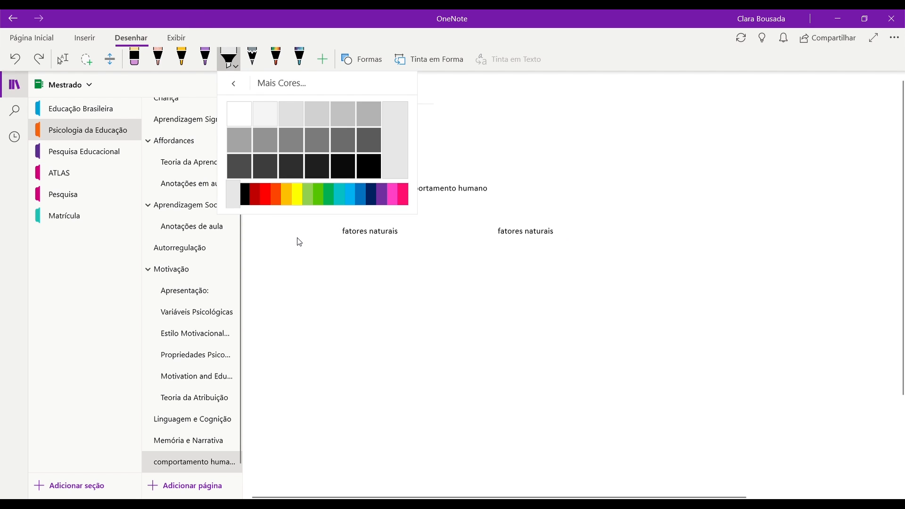
pyautogui.click(371, 189)
pyautogui.click(286, 196)
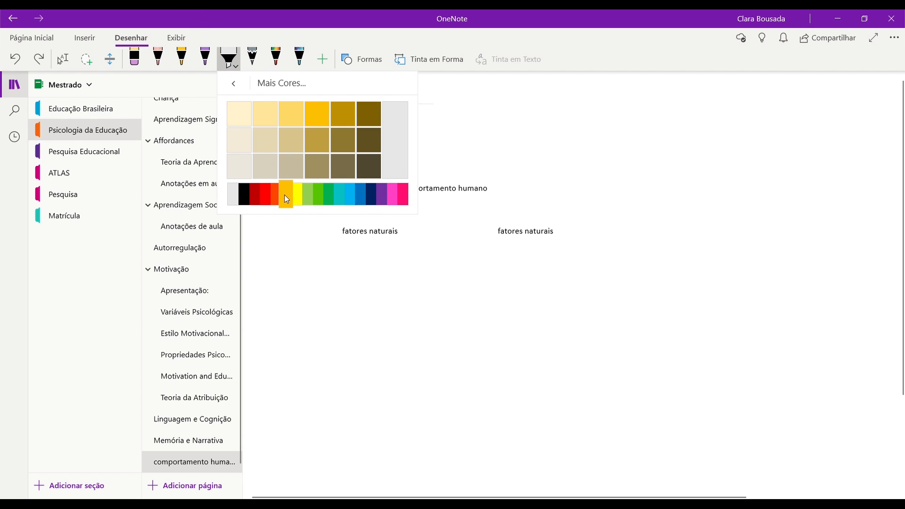
pyautogui.click(497, 240)
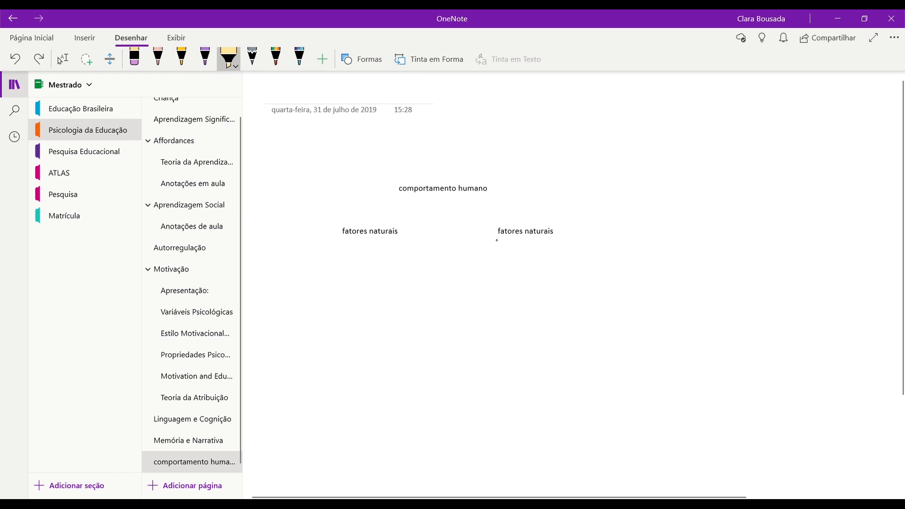
pyautogui.moveTo(497, 238); pyautogui.dragTo(580, 237)
pyautogui.hotkey('ctrl', 'z')
# Try freehand strokes with the purple pen, the grey pencil and the rainbow pen, undoing each one.
pyautogui.click(206, 66)
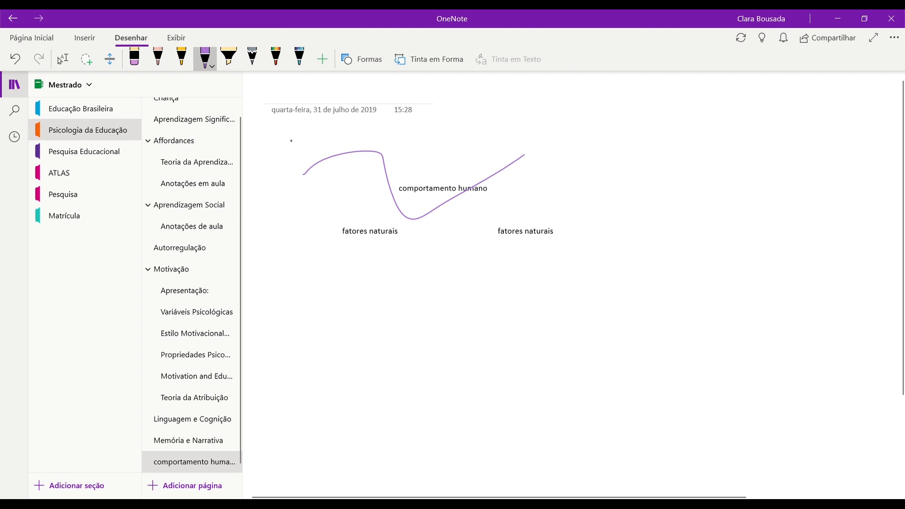
pyautogui.hotkey('ctrl', 'z')
pyautogui.click(253, 56)
pyautogui.moveTo(310, 189); pyautogui.dragTo(326, 157)
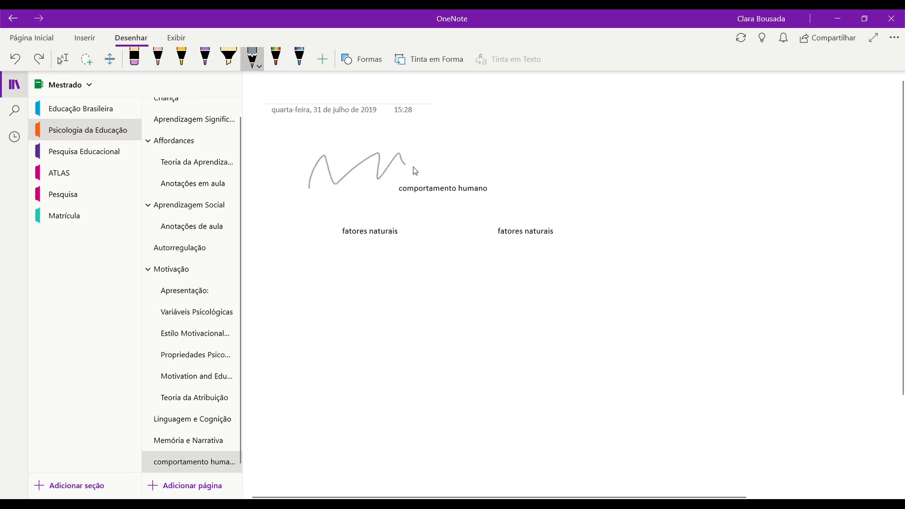
pyautogui.moveTo(416, 171); pyautogui.dragTo(434, 175)
pyautogui.hotkey('ctrl', 'z')
pyautogui.click(276, 56)
pyautogui.moveTo(321, 179)
pyautogui.mouseDown()
pyautogui.moveTo(398, 178)
pyautogui.moveTo(422, 209)
pyautogui.moveTo(302, 225)
pyautogui.mouseUp()
pyautogui.hotkey('ctrl', 'z')
pyautogui.hotkey('ctrl', 'z')
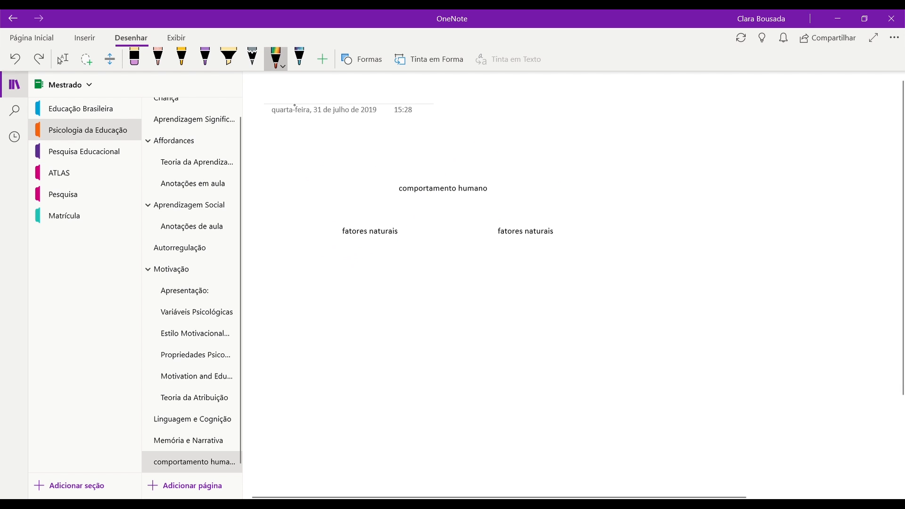
# Change the rainbow pen's ink to the pink glitter effect.
pyautogui.click(284, 66)
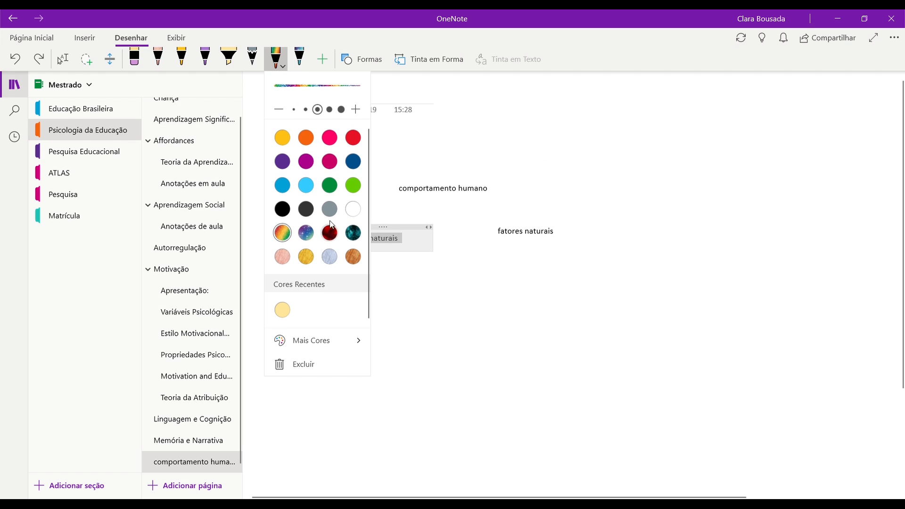
pyautogui.click(282, 257)
pyautogui.click(447, 302)
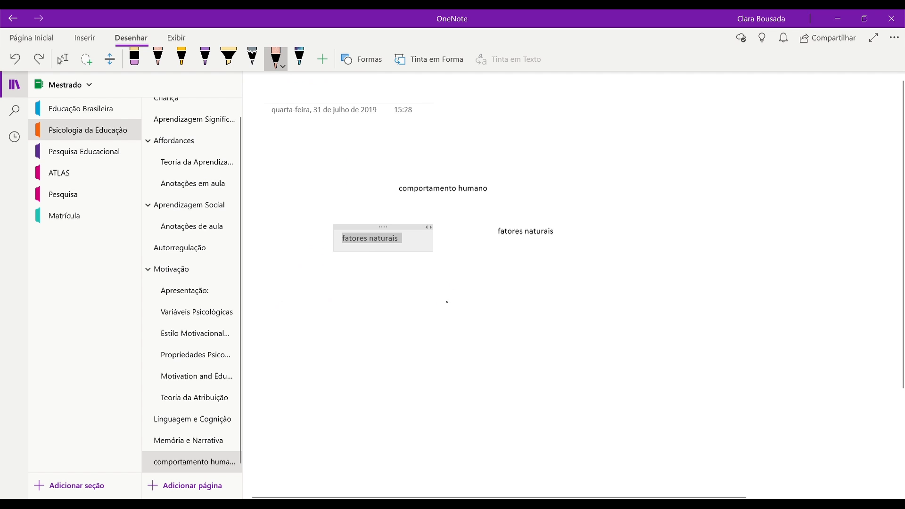
# Try a freehand stroke with the pink glitter pen, undo it, and check the pen's thickness and colour options.
pyautogui.moveTo(476, 312)
pyautogui.mouseDown()
pyautogui.moveTo(583, 318)
pyautogui.moveTo(586, 346)
pyautogui.mouseUp()
pyautogui.hotkey('ctrl', 'z')
pyautogui.click(285, 69)
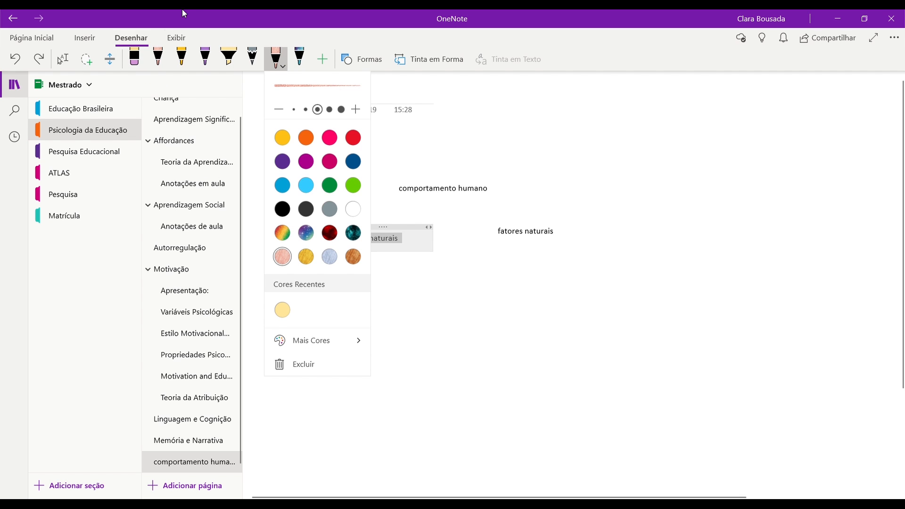
pyautogui.click(324, 58)
pyautogui.click(331, 51)
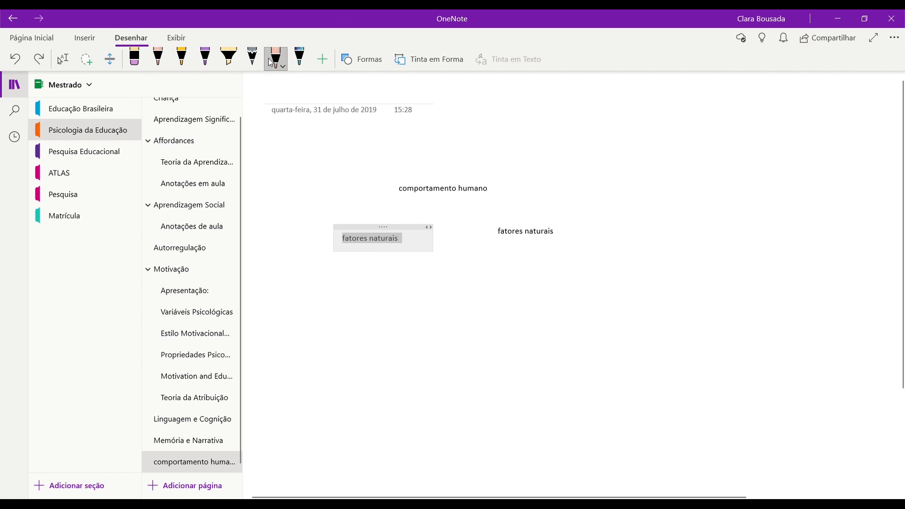
# Change the first pen's ink from the extended palette to a custom muted light purple.
pyautogui.click(162, 57)
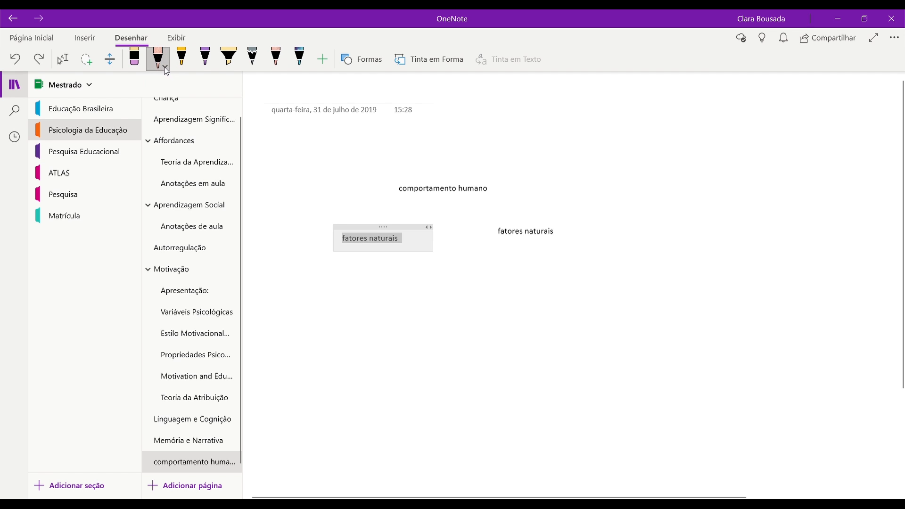
pyautogui.click(166, 70)
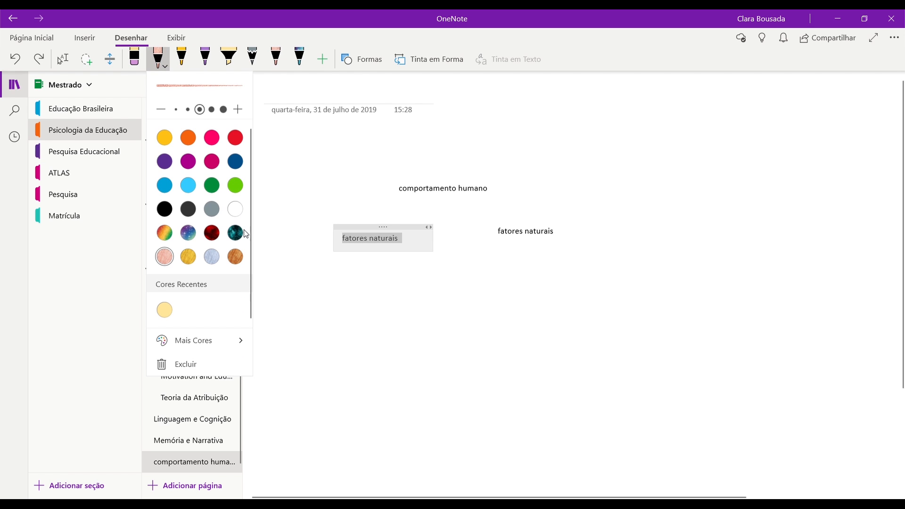
pyautogui.click(203, 340)
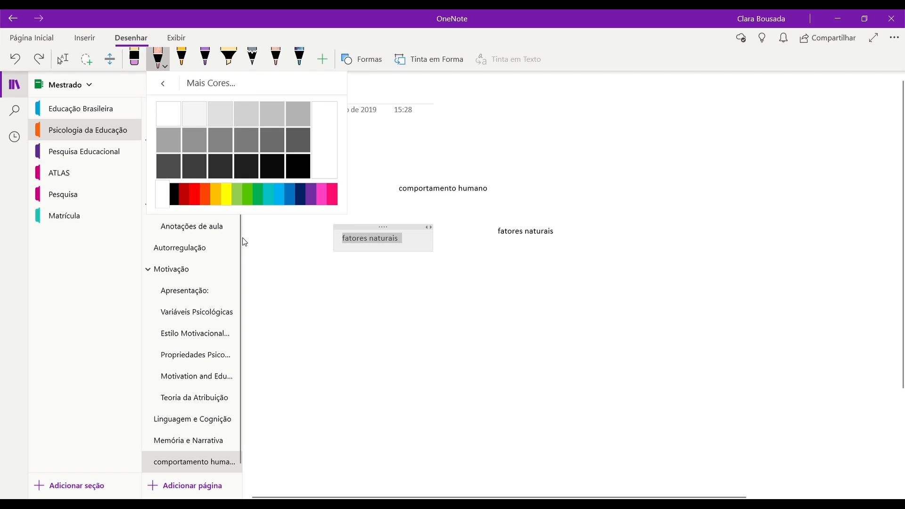
pyautogui.click(313, 200)
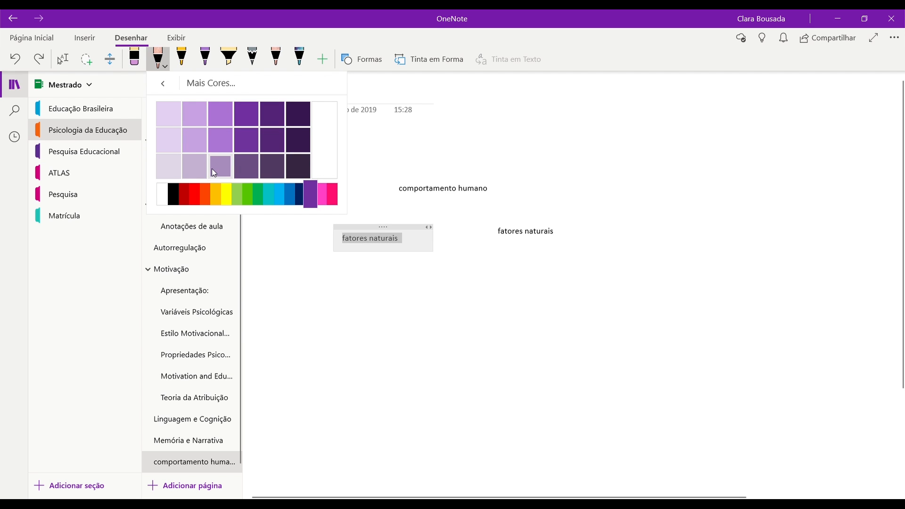
pyautogui.click(196, 170)
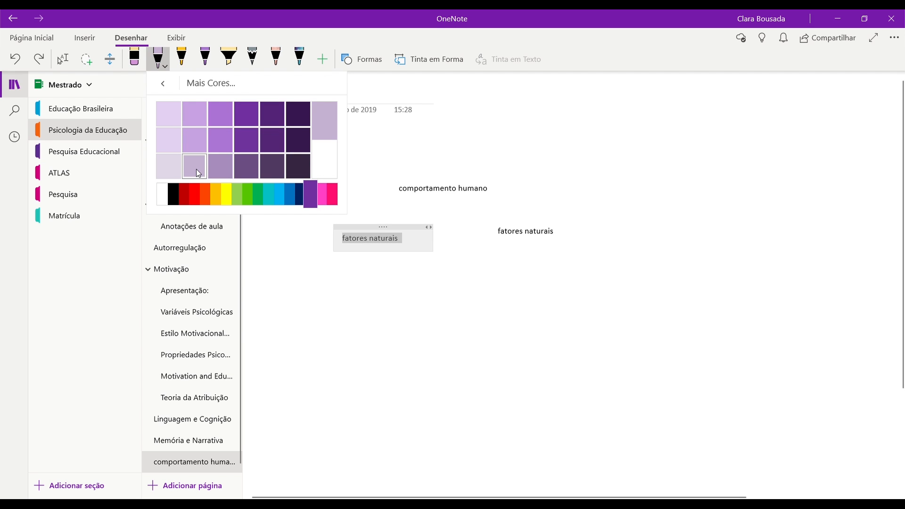
# Draw a straight single-headed arrow from "comportamento humano" down to the left "fatores naturais" note.
pyautogui.click(372, 62)
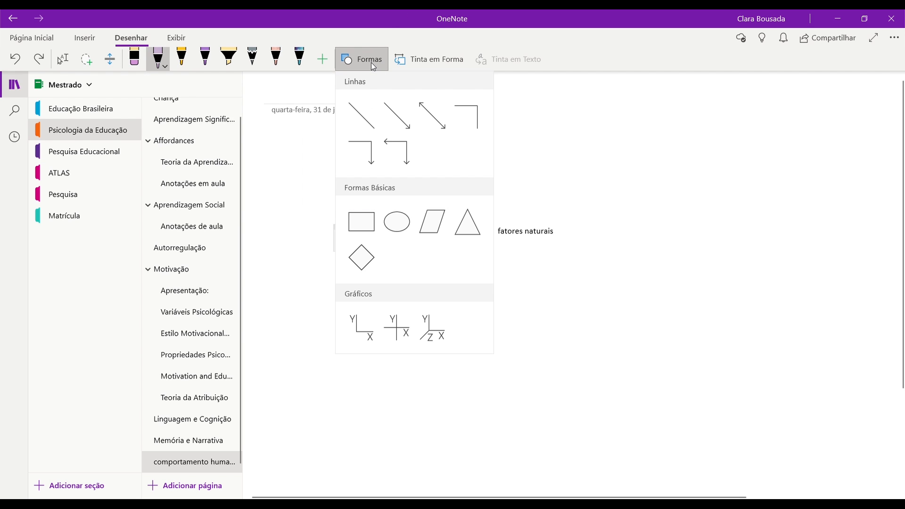
pyautogui.click(411, 123)
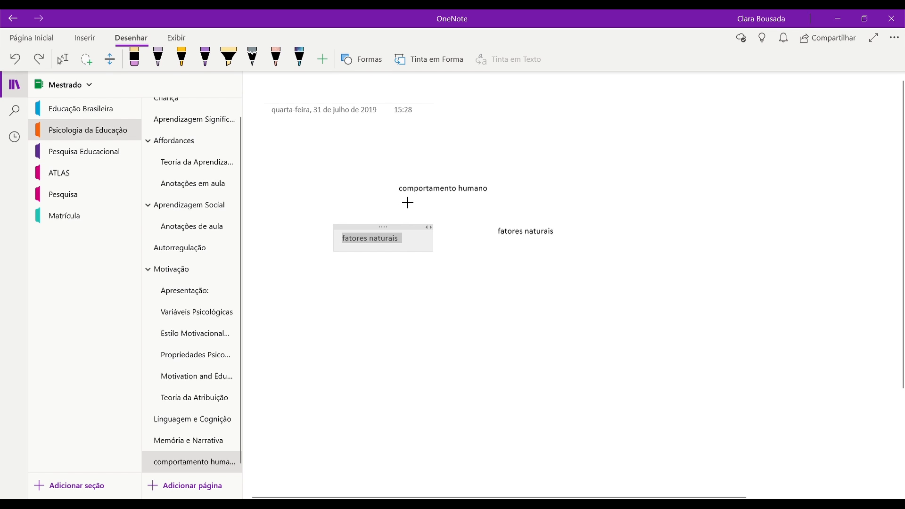
pyautogui.moveTo(400, 196)
pyautogui.mouseDown()
pyautogui.moveTo(402, 206)
pyautogui.moveTo(370, 227)
pyautogui.moveTo(377, 241)
pyautogui.mouseUp()
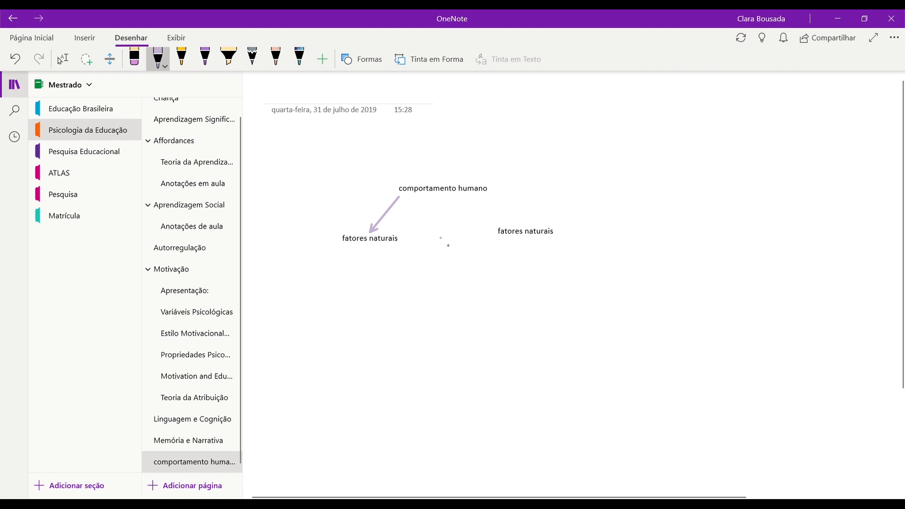
# Try a wavy freehand stroke with the light purple pen between the two "fatores naturais" notes, and undo it.
pyautogui.hotkey('ctrl', 'z')
pyautogui.moveTo(427, 274); pyautogui.dragTo(608, 305)
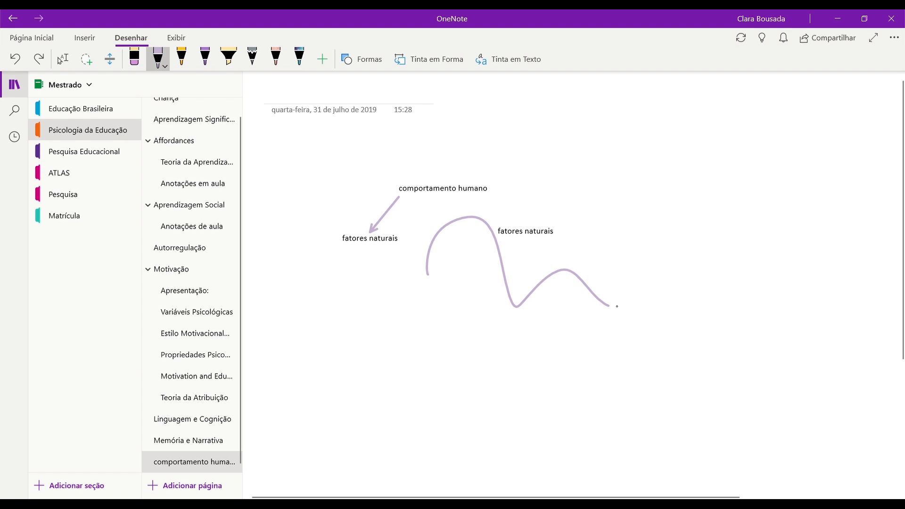
pyautogui.hotkey('ctrl', 'z')
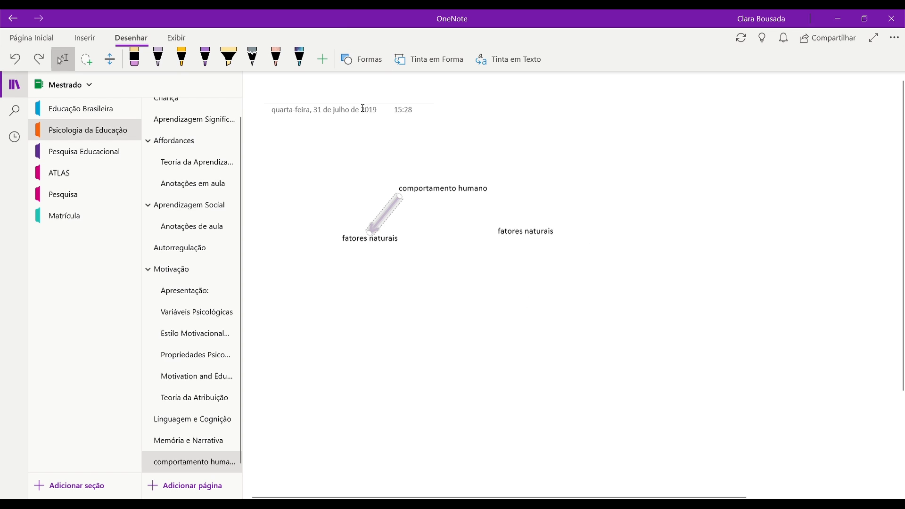
# Try a single-headed arrow from "comportamento humano" across the right "fatores naturais" note, and undo it.
pyautogui.click(359, 65)
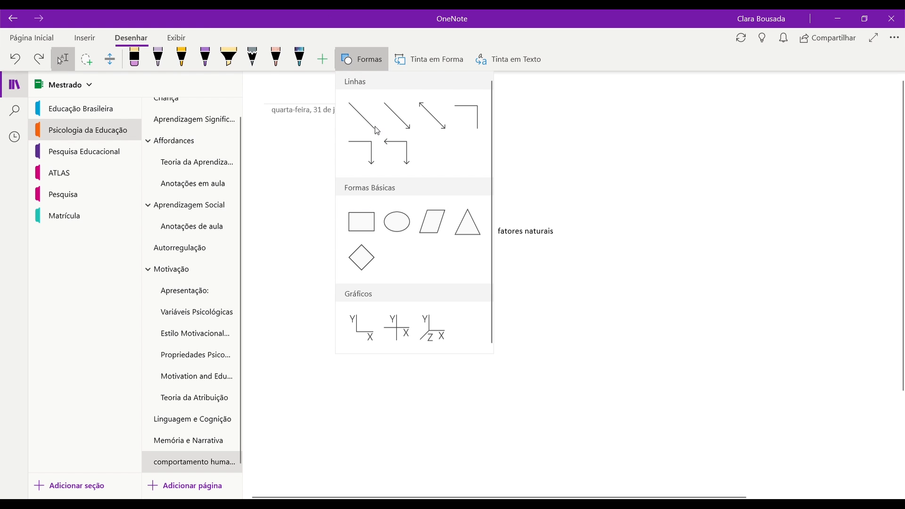
pyautogui.click(404, 121)
pyautogui.moveTo(471, 196); pyautogui.dragTo(515, 257)
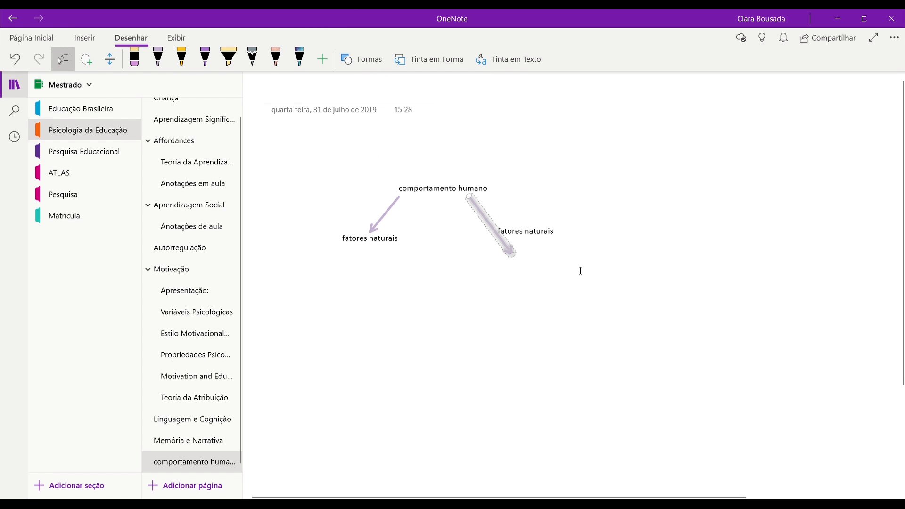
pyautogui.hotkey('ctrl', 'z')
# Duplicate the purple arrow and adjust the copy to point from "comportamento humano" to the right "fatores naturais" note.
pyautogui.click(391, 217)
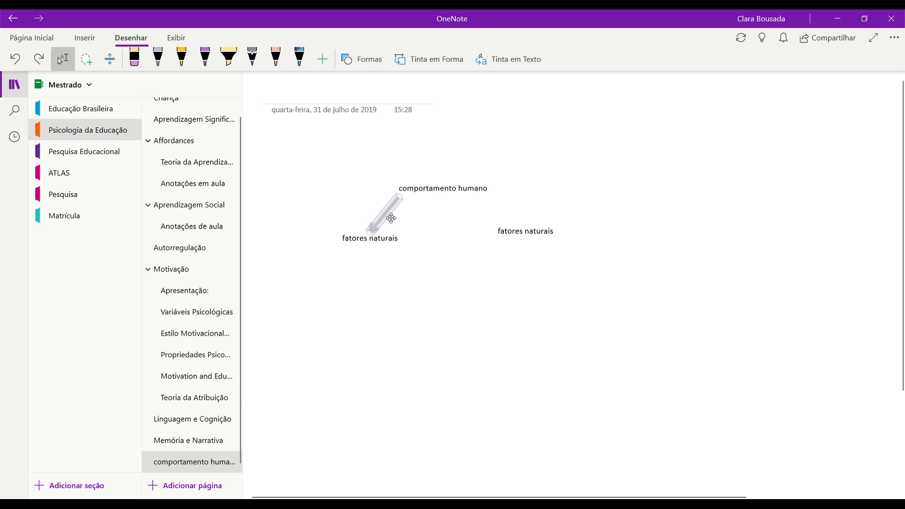
pyautogui.hotkey('ctrl', 'c')
pyautogui.hotkey('ctrl', 'v')
pyautogui.click(366, 254)
pyautogui.moveTo(366, 253); pyautogui.dragTo(526, 238)
pyautogui.click(617, 211)
# Lengthen the left purple arrow so its tip reaches down to the left "fatores naturais" note.
pyautogui.click(418, 220)
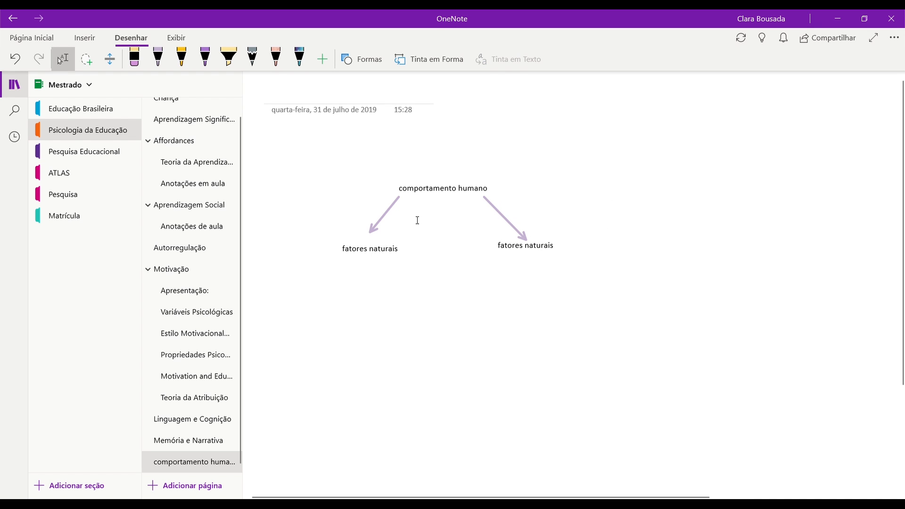
pyautogui.click(387, 230)
pyautogui.moveTo(387, 229); pyautogui.dragTo(366, 234)
# Paste another copy of the arrow and arrange a single horizontal arrow between the two "fatores naturais" notes.
pyautogui.click(379, 248)
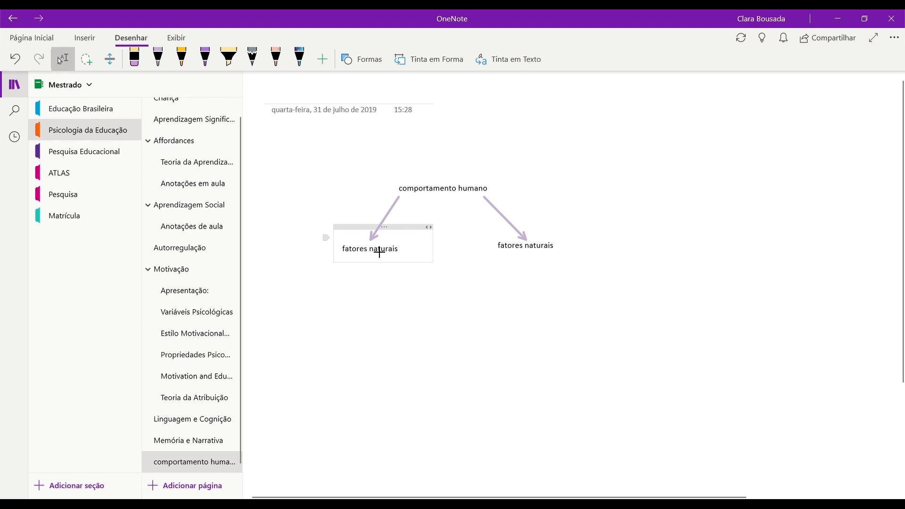
pyautogui.hotkey('ctrl', 'v')
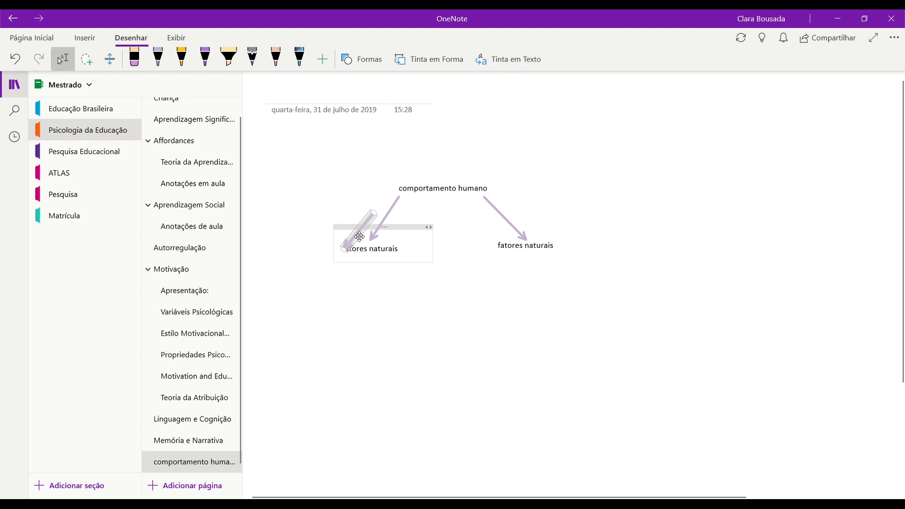
pyautogui.moveTo(359, 236); pyautogui.dragTo(414, 273)
pyautogui.press('Delete')
pyautogui.moveTo(427, 240)
pyautogui.mouseDown()
pyautogui.moveTo(500, 255)
pyautogui.moveTo(458, 261)
pyautogui.mouseUp()
pyautogui.click(479, 247)
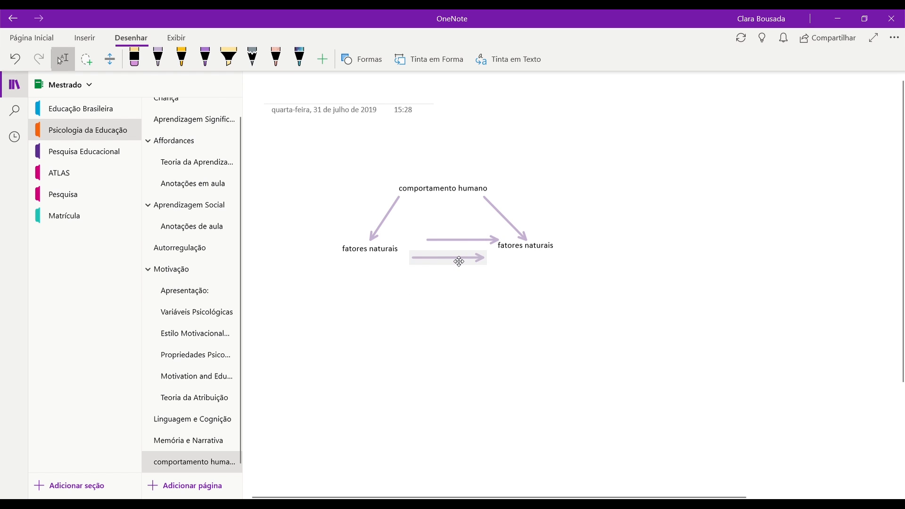
pyautogui.click(540, 303)
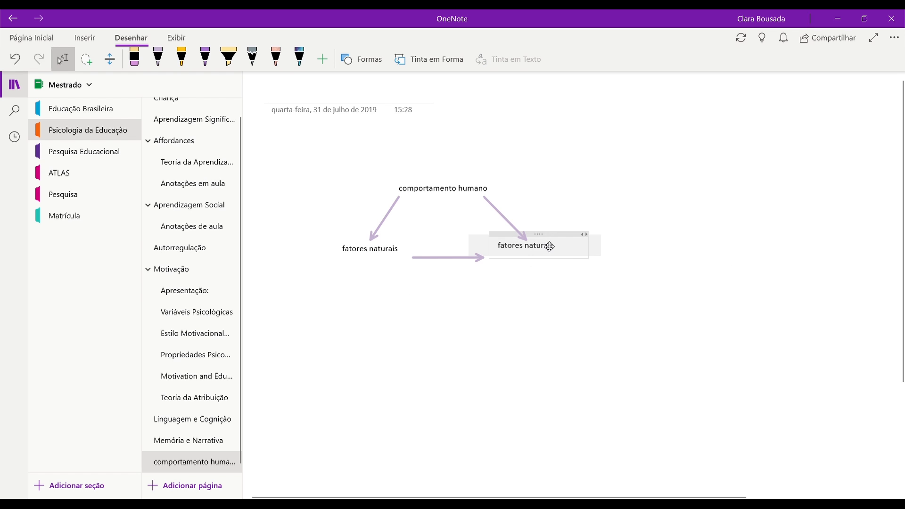
# Move both "fatores naturais" notes slightly down, level with the horizontal arrow between them.
pyautogui.moveTo(546, 236); pyautogui.dragTo(546, 253)
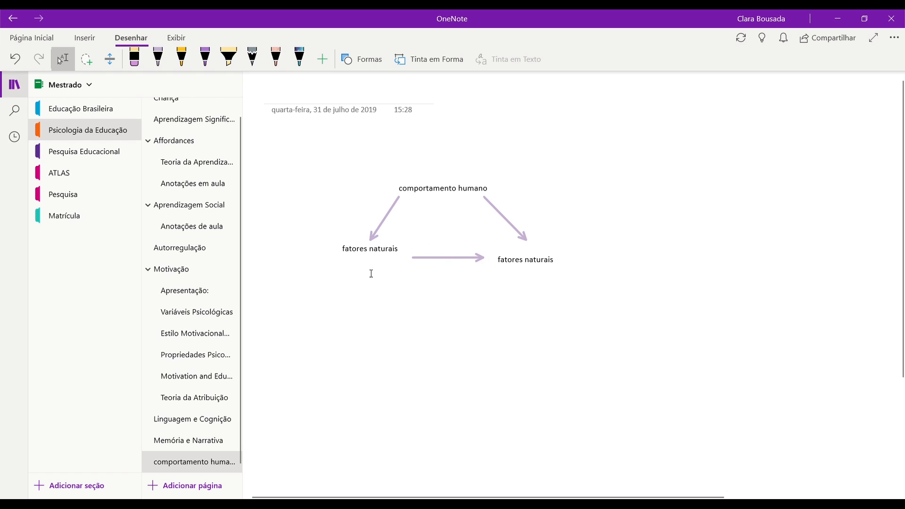
pyautogui.moveTo(384, 232); pyautogui.dragTo(391, 239)
pyautogui.click(315, 203)
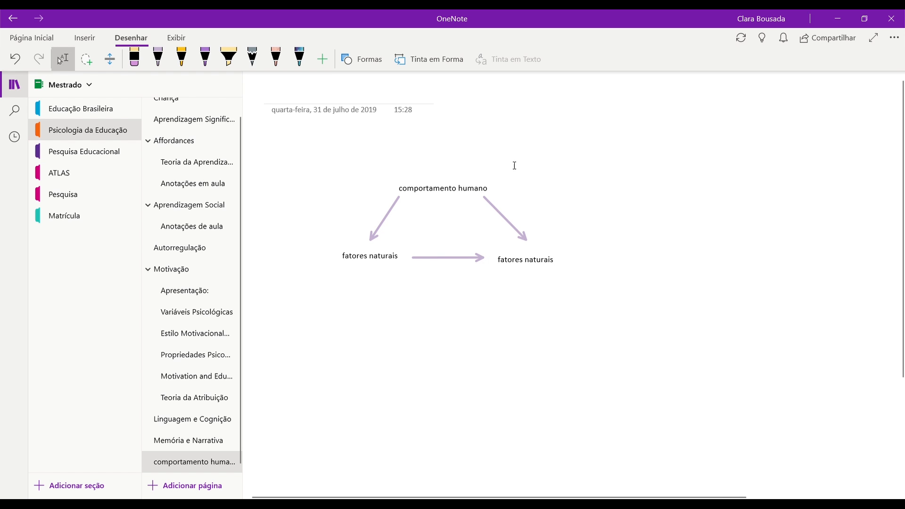
# Draw a wide rectangle below the diagram and write "Psicologia Social" inside it.
pyautogui.click(361, 59)
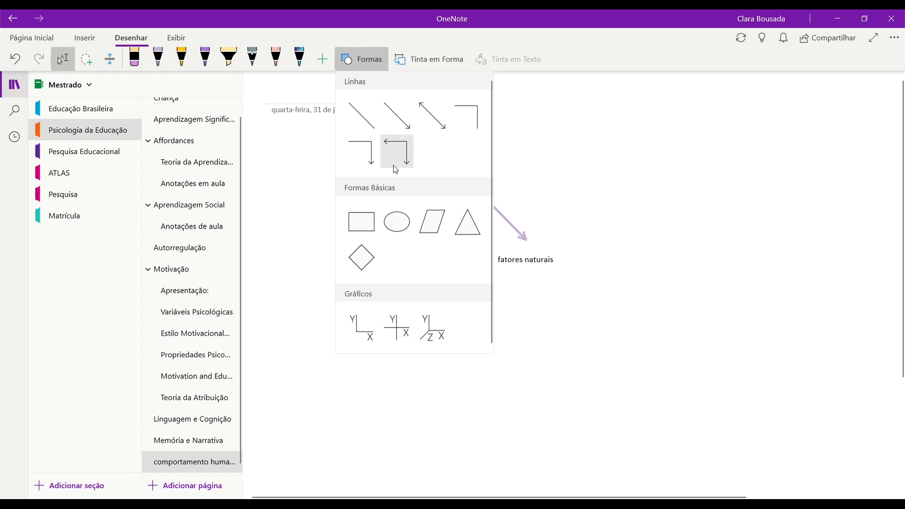
pyautogui.click(362, 222)
pyautogui.moveTo(370, 311); pyautogui.dragTo(556, 354)
pyautogui.click(412, 330)
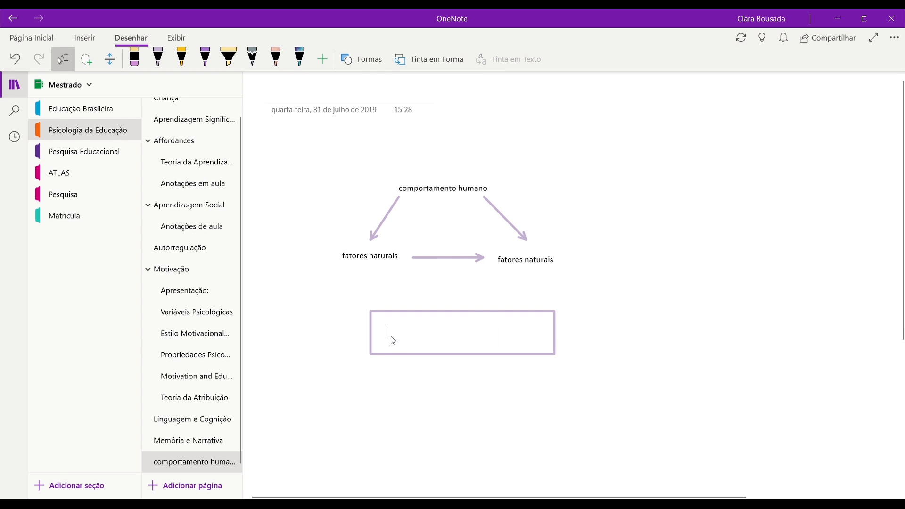
pyautogui.write('Psicologia Social')
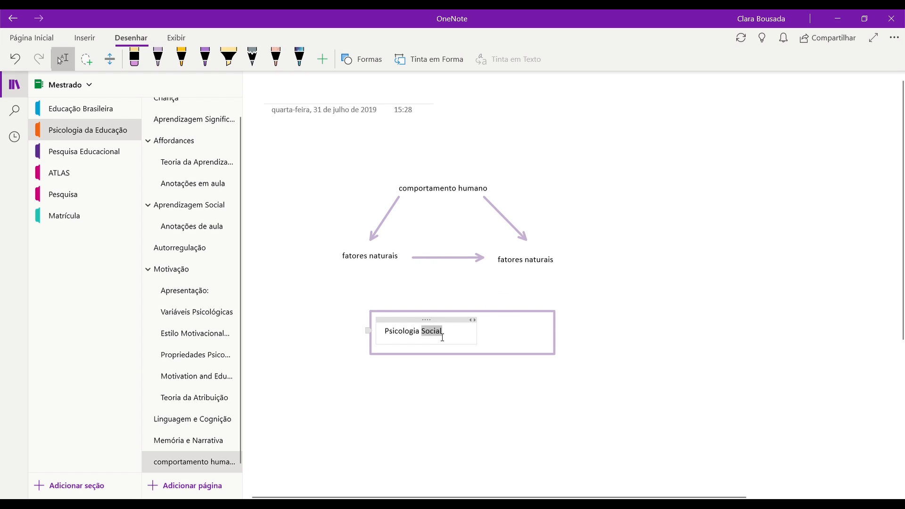
# Set the font of the "Psicologia Social" text to Friday Night Lights.
pyautogui.hotkey('ctrl', 'a')
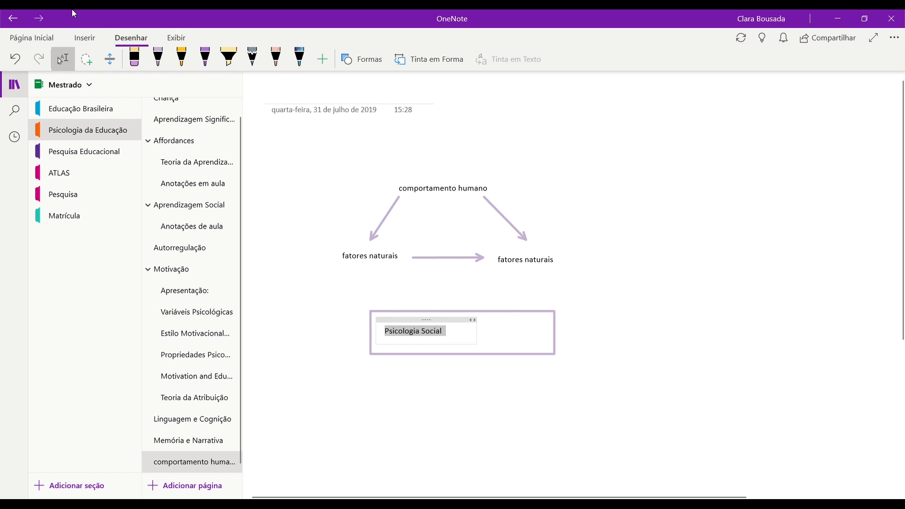
pyautogui.click(31, 38)
pyautogui.click(139, 59)
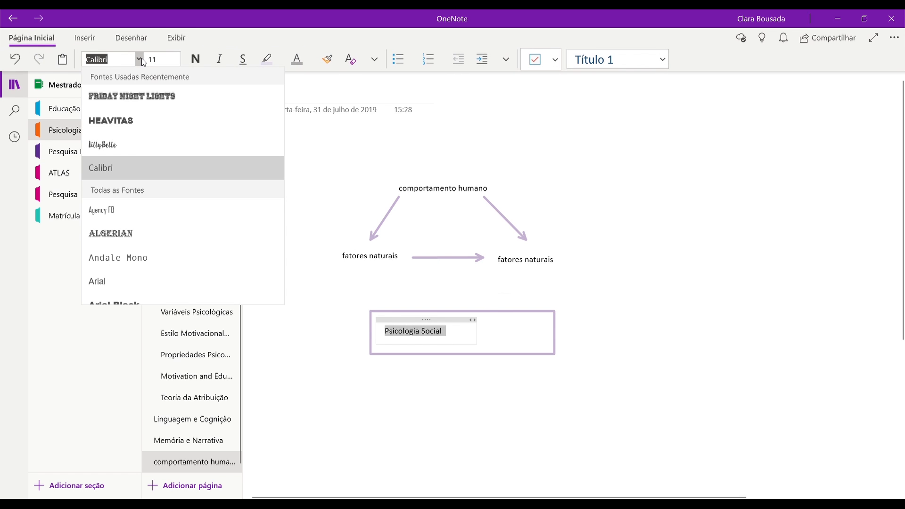
pyautogui.click(173, 96)
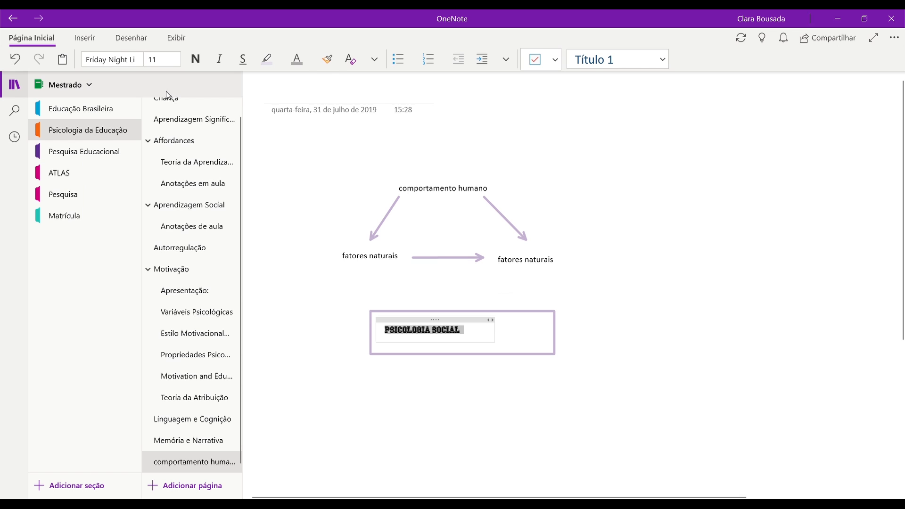
# Enlarge the "Psicologia Social" text to size 18, and raise it further to 22.
pyautogui.click(176, 59)
pyautogui.scroll(-1, 179, 217)
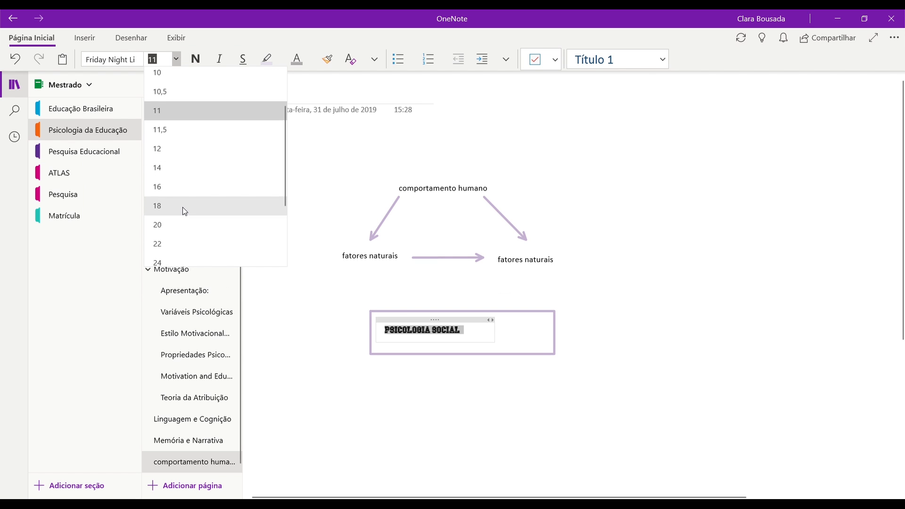
pyautogui.click(184, 212)
pyautogui.click(176, 58)
pyautogui.scroll(-1, 182, 226)
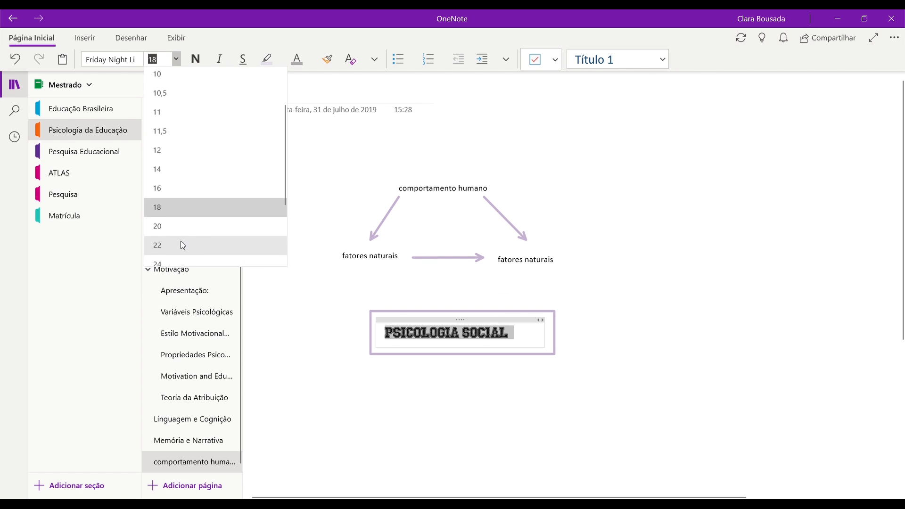
pyautogui.click(183, 245)
pyautogui.click(663, 352)
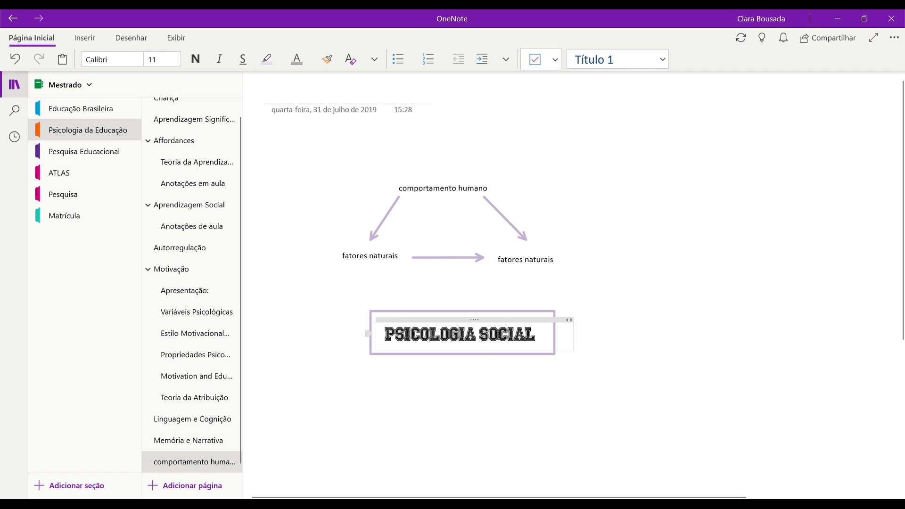
# Change the font colour of the "Psicologia Social" text to the orange-red theme colour.
pyautogui.tripleClick(482, 354)
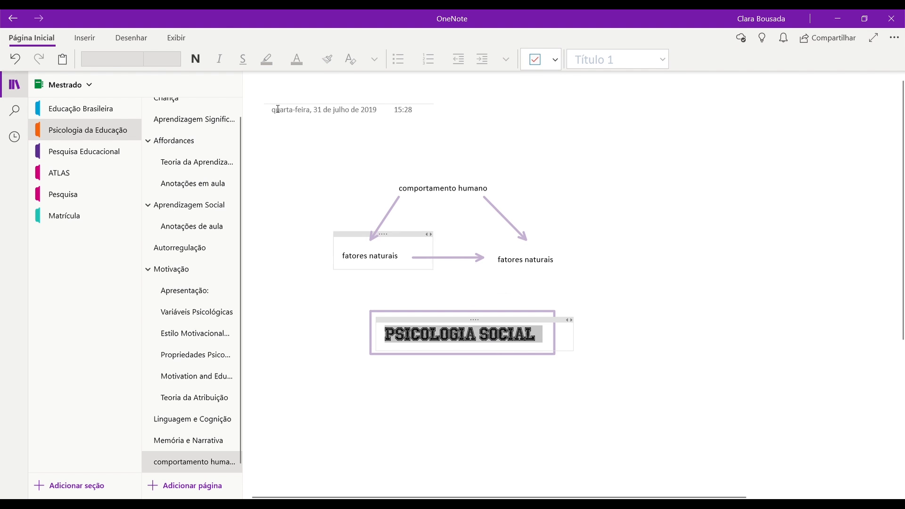
pyautogui.click(296, 60)
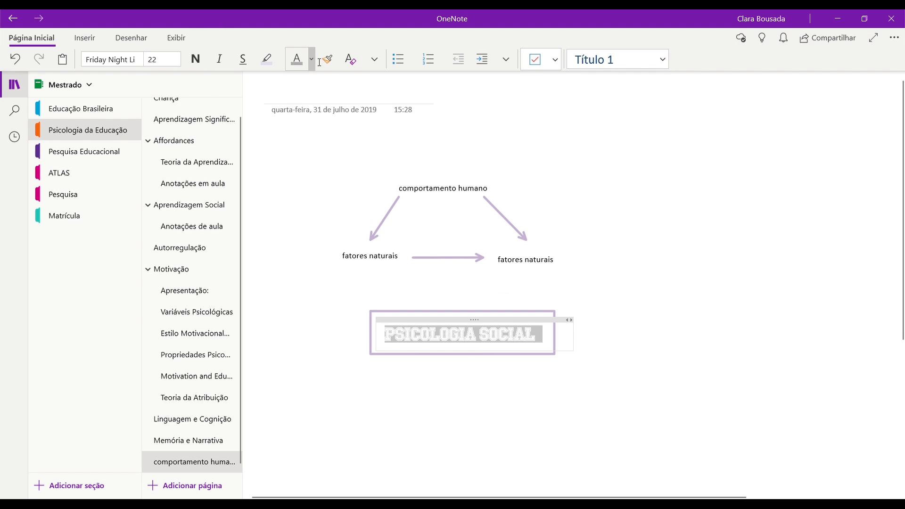
pyautogui.click(311, 59)
pyautogui.click(425, 133)
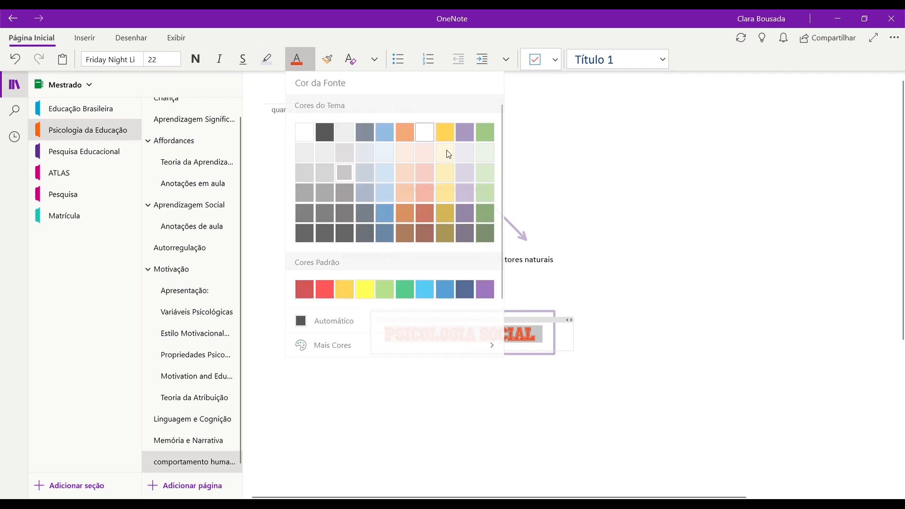
pyautogui.click(724, 299)
# Change the font colour of the "Psicologia Social" text to a medium grey theme colour.
pyautogui.click(480, 334)
pyautogui.tripleClick(484, 333)
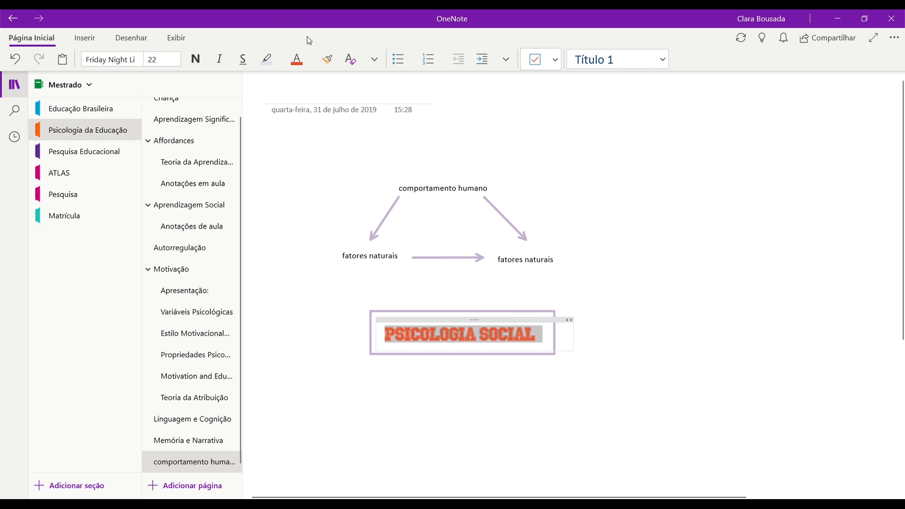
pyautogui.click(310, 59)
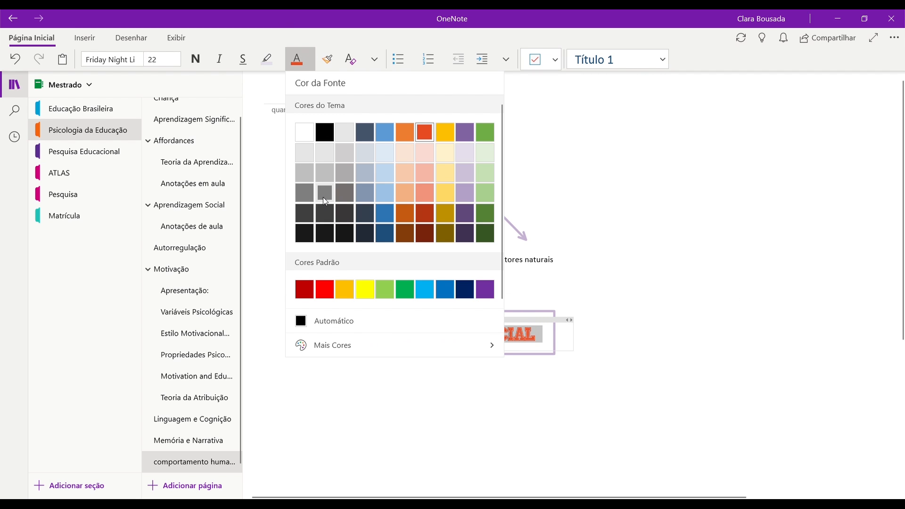
pyautogui.click(324, 197)
pyautogui.click(803, 384)
# Move the "Psicologia Social" text above the diagram, and frame it with the purple rectangle reduced in height.
pyautogui.click(387, 333)
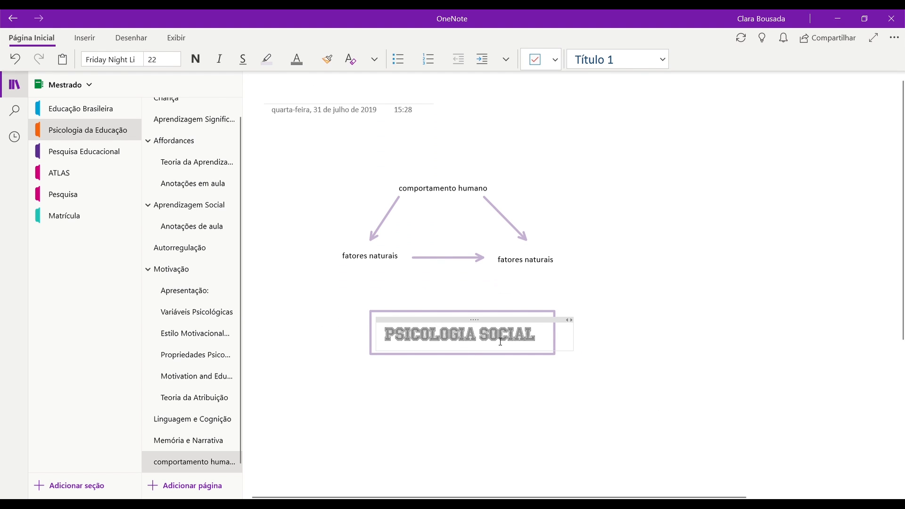
pyautogui.click(491, 311)
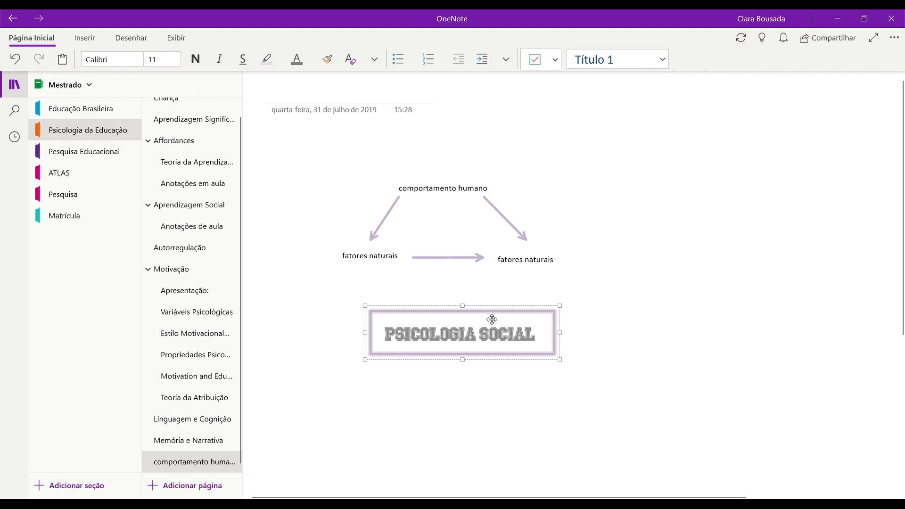
pyautogui.moveTo(470, 313); pyautogui.dragTo(462, 150)
pyautogui.click(512, 323)
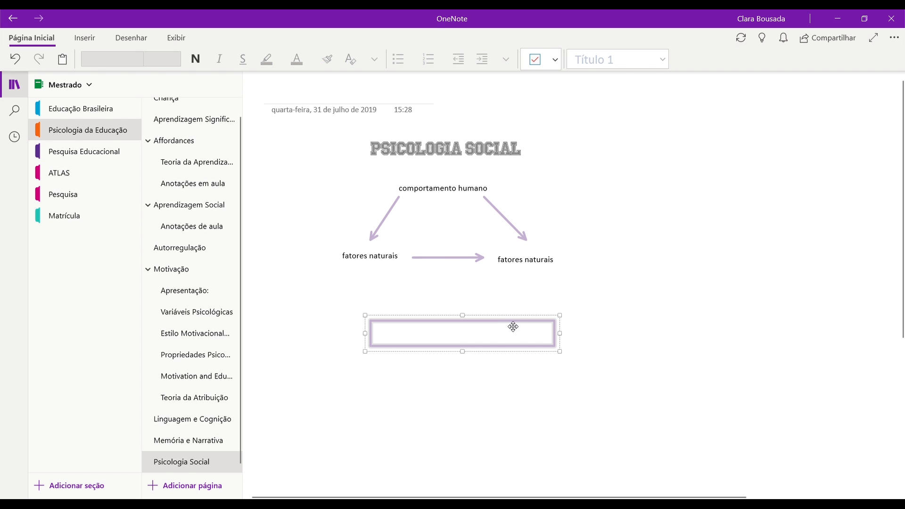
pyautogui.click(512, 316)
pyautogui.moveTo(542, 350); pyautogui.dragTo(531, 168)
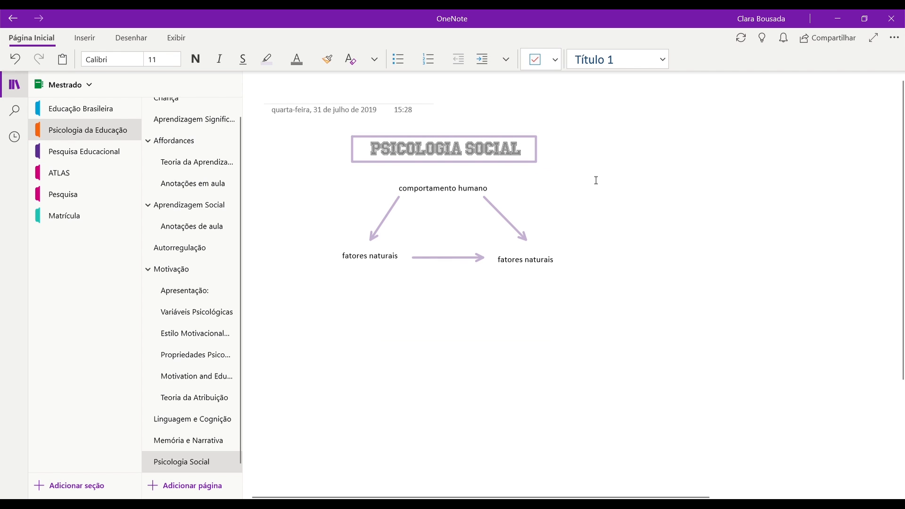
# Move the whole "comportamento humano" diagram with its arrows lower on the page, leaving space below the framed title.
pyautogui.moveTo(316, 179); pyautogui.dragTo(316, 179)
pyautogui.moveTo(457, 201); pyautogui.dragTo(624, 255)
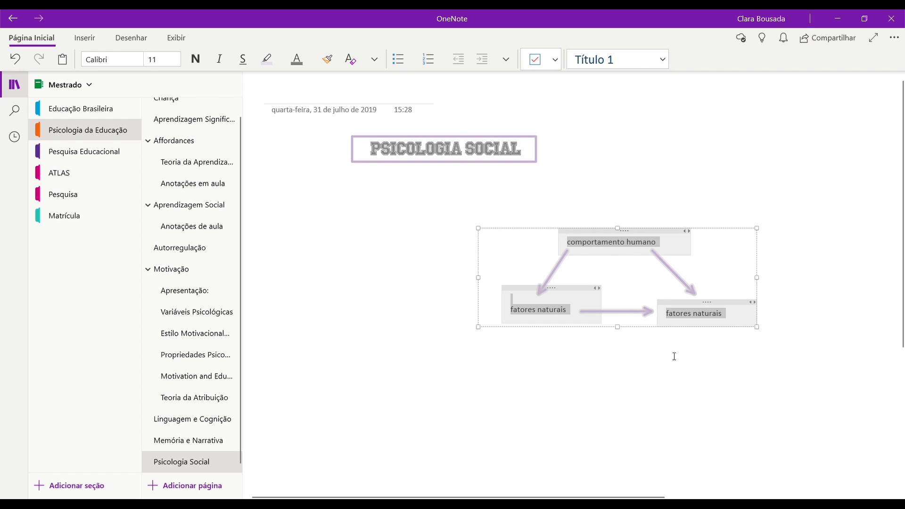
pyautogui.click(791, 369)
pyautogui.moveTo(791, 354); pyautogui.dragTo(453, 191)
pyautogui.moveTo(646, 238); pyautogui.dragTo(465, 241)
pyautogui.click(669, 233)
pyautogui.moveTo(685, 204); pyautogui.dragTo(280, 327)
pyautogui.moveTo(432, 258); pyautogui.dragTo(448, 290)
pyautogui.click(456, 203)
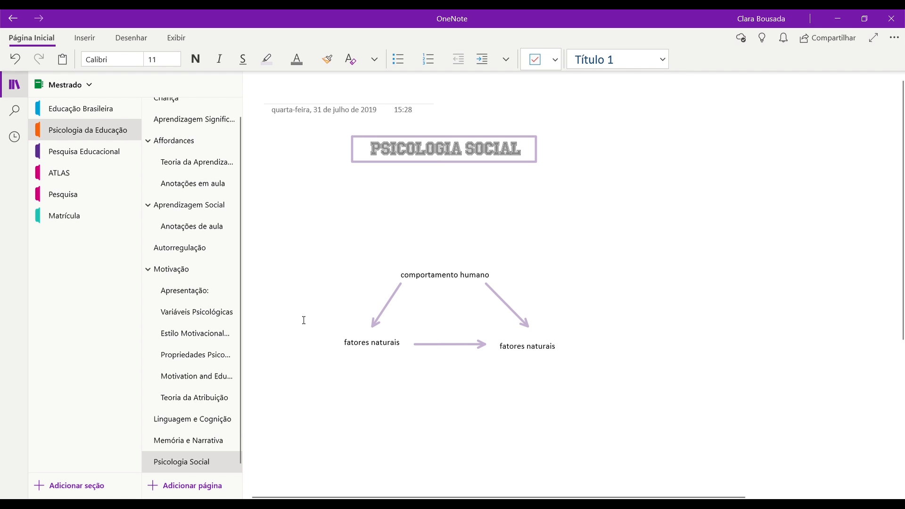
# Open the Aprendizagem Social page and examine how its lists, highlighted headings and quote boxes are formatted.
pyautogui.click(199, 268)
pyautogui.click(204, 208)
pyautogui.scroll(-20, 546, 275)
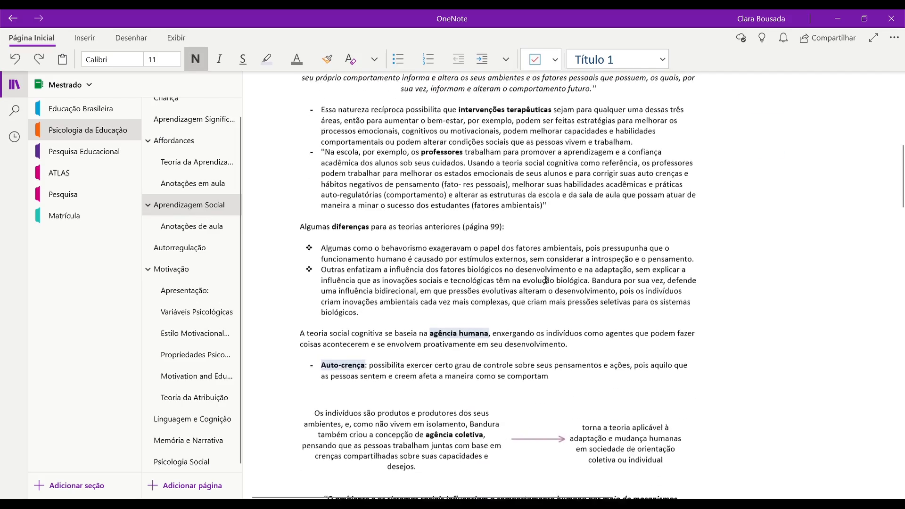
pyautogui.scroll(-15, 546, 275)
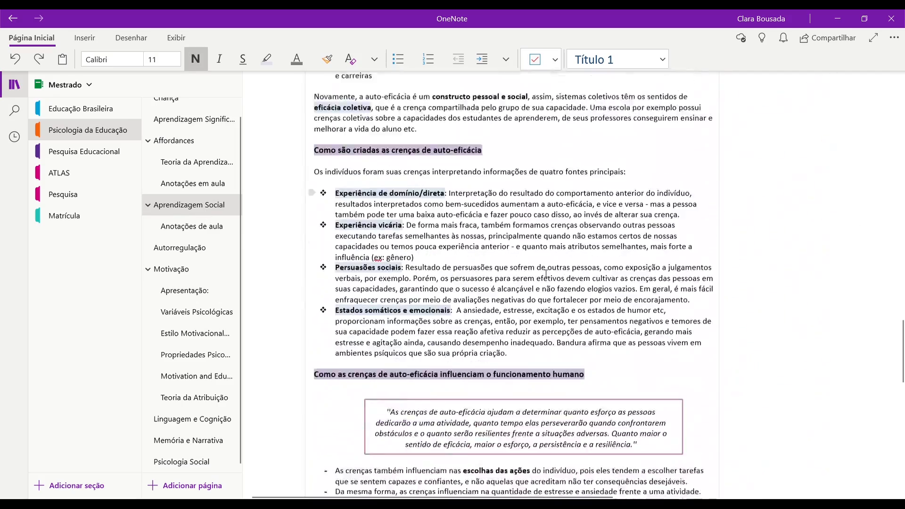
pyautogui.scroll(8, 539, 325)
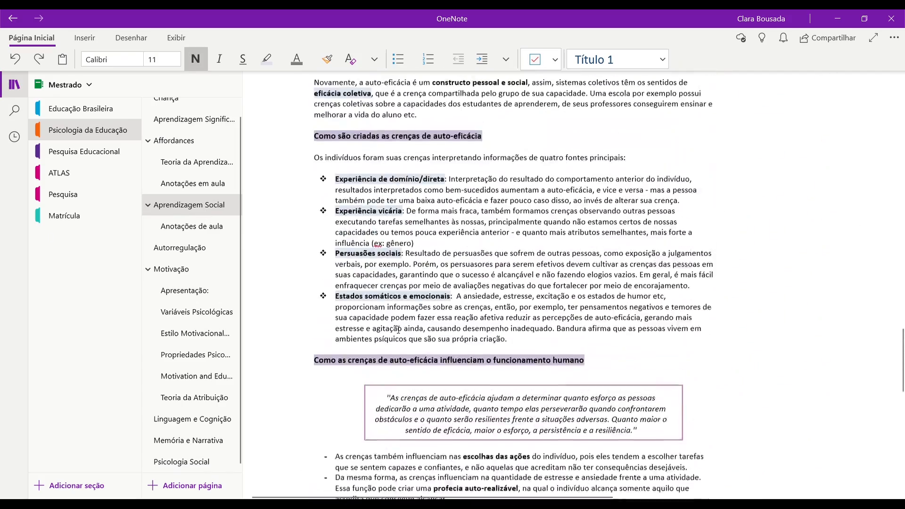
# View the available bullet styles for the four-item list under "Como são criadas as crenças de auto-eficácia".
pyautogui.click(324, 200)
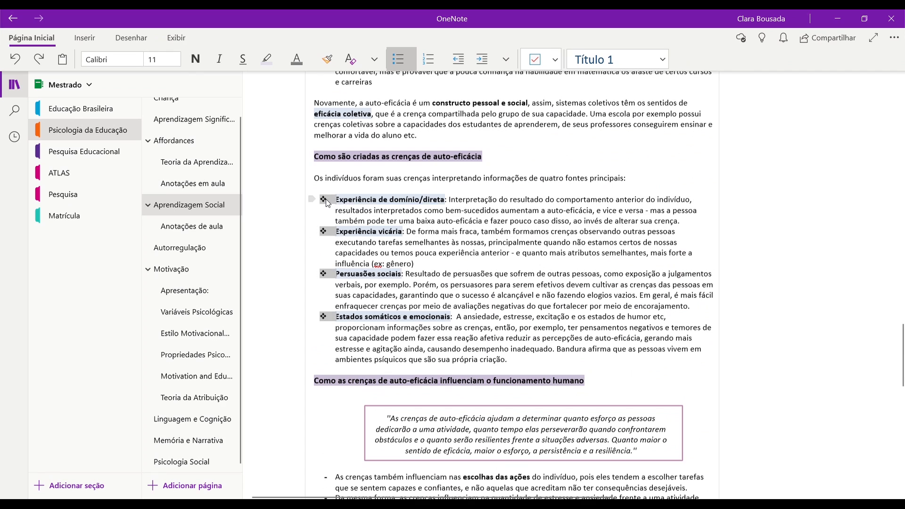
pyautogui.click(325, 199)
pyautogui.click(413, 64)
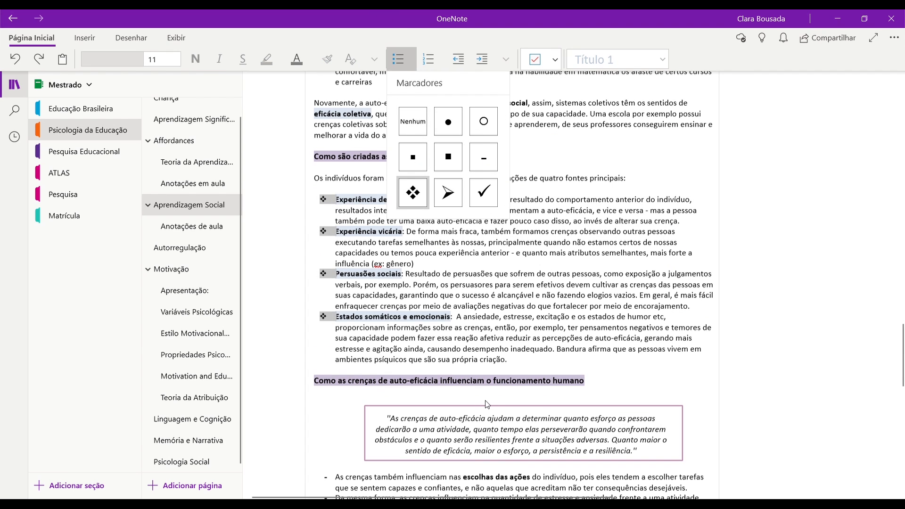
pyautogui.press('Escape')
pyautogui.click(512, 296)
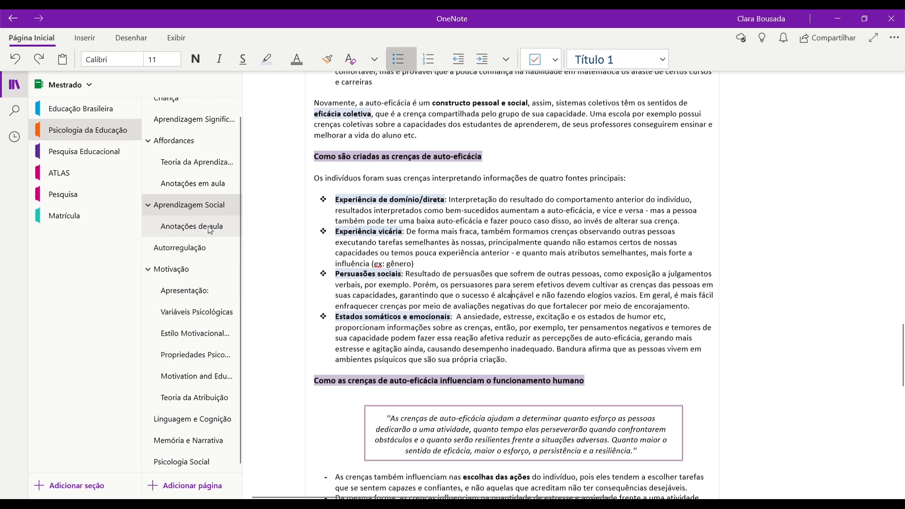
# Open the Memória e Narrativa page and examine its concentric-circle diagram and arrow sequence.
pyautogui.click(188, 440)
pyautogui.scroll(4, 504, 325)
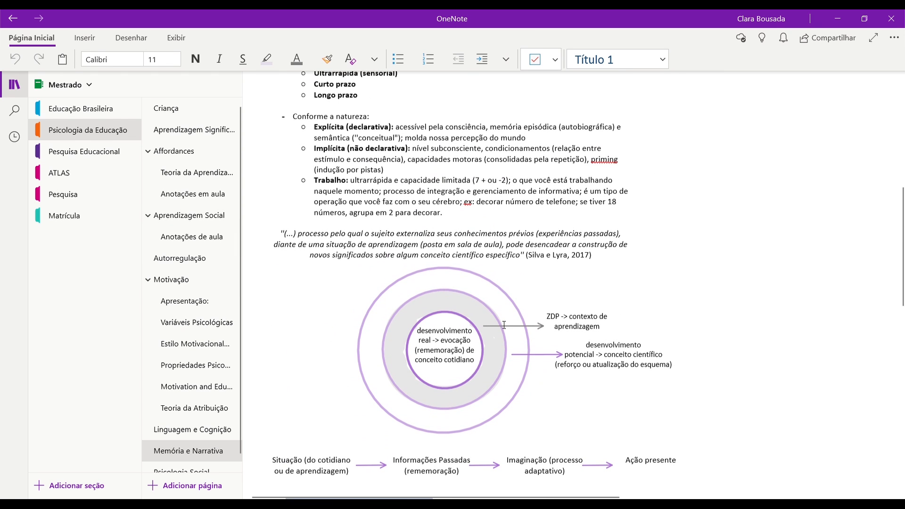
pyautogui.scroll(-2, 451, 276)
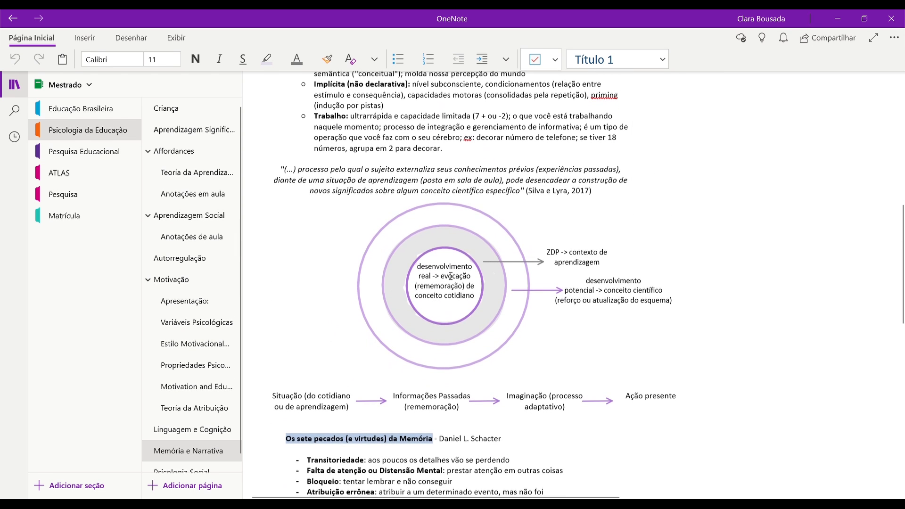
pyautogui.click(503, 228)
pyautogui.click(599, 227)
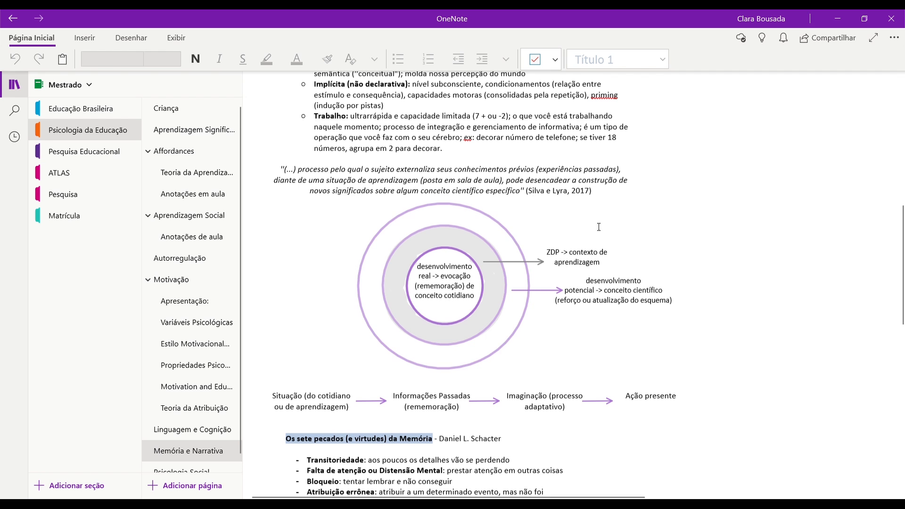
pyautogui.scroll(-2, 599, 227)
pyautogui.scroll(-1, 598, 228)
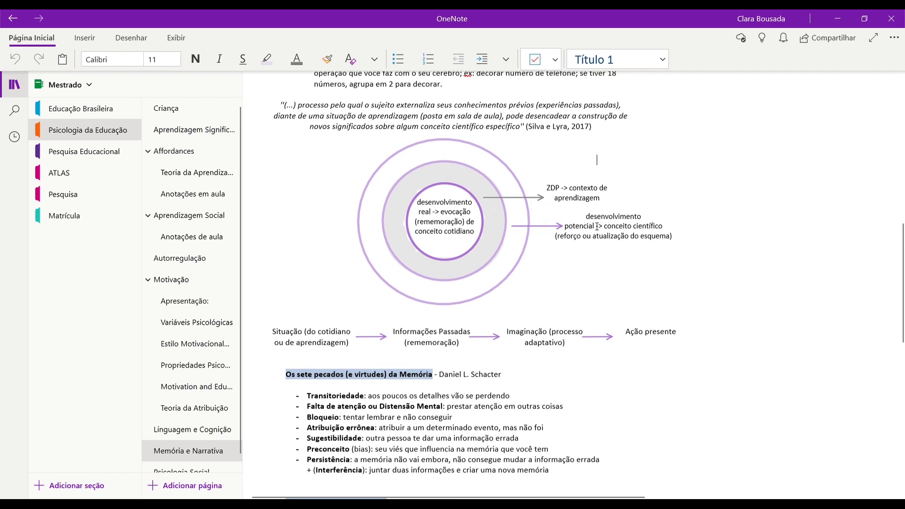
# Draw two concentric purple ellipses in the empty space beside the existing circle diagram.
pyautogui.click(131, 38)
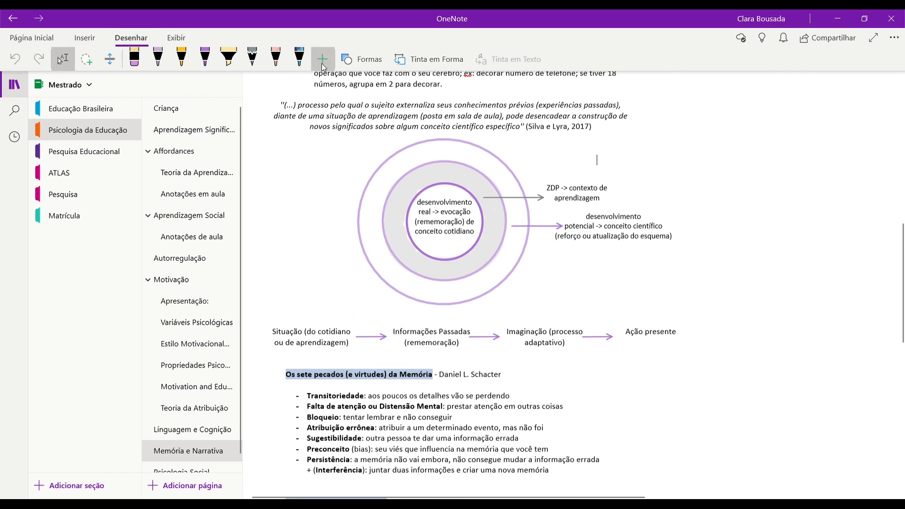
pyautogui.click(374, 62)
pyautogui.click(364, 221)
pyautogui.moveTo(680, 125); pyautogui.dragTo(825, 256)
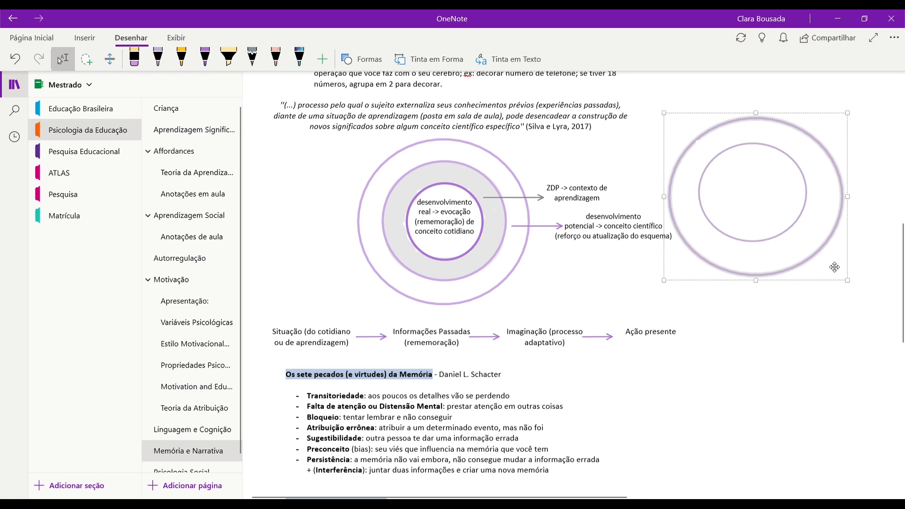
pyautogui.click(862, 311)
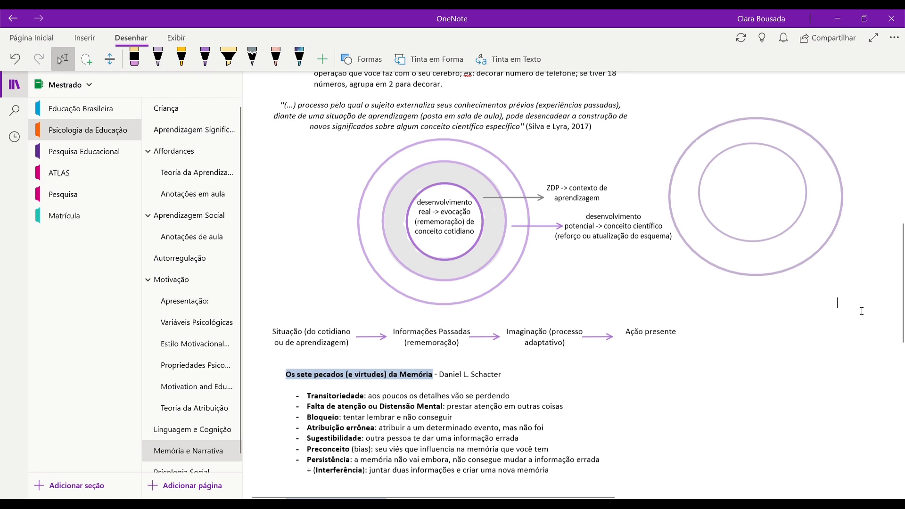
pyautogui.click(817, 254)
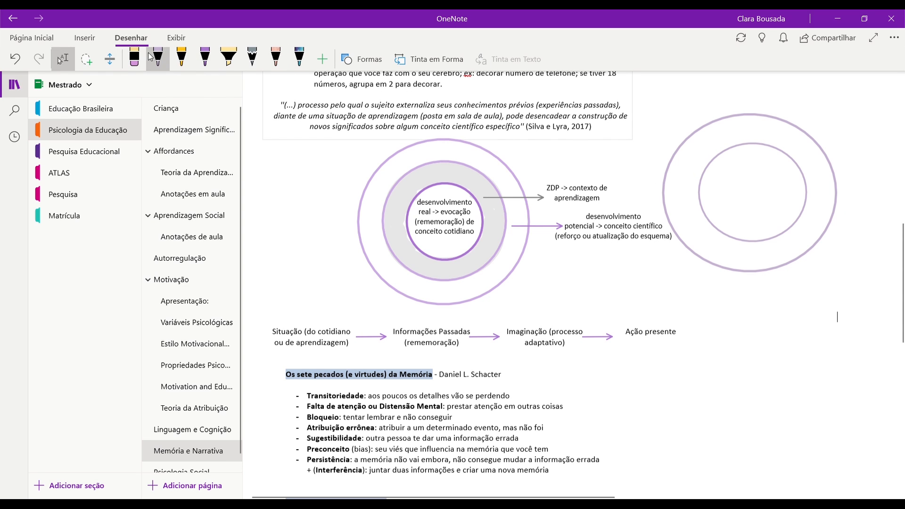
# Try colouring the ring between the two new ellipses with the yellow highlighter, and undo the stroke.
pyautogui.click(229, 57)
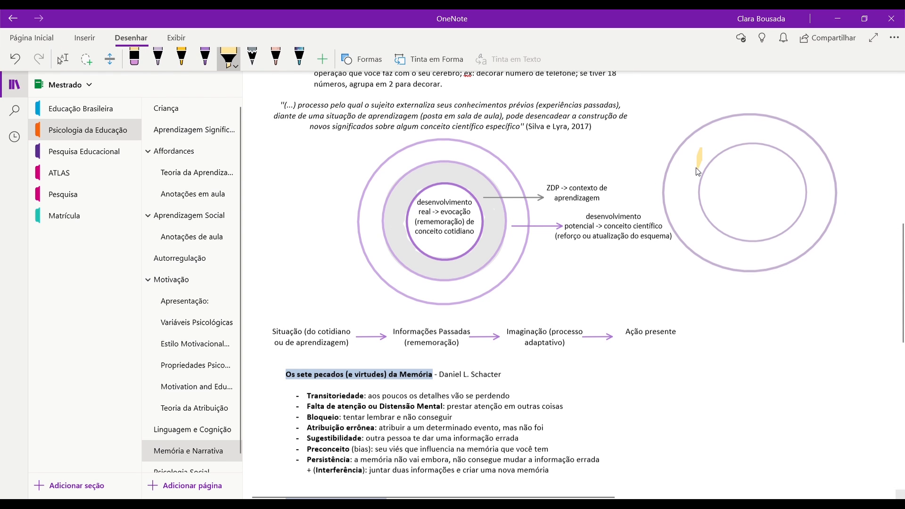
pyautogui.moveTo(698, 171)
pyautogui.mouseDown()
pyautogui.moveTo(712, 254)
pyautogui.moveTo(747, 257)
pyautogui.mouseUp()
pyautogui.press('Escape')
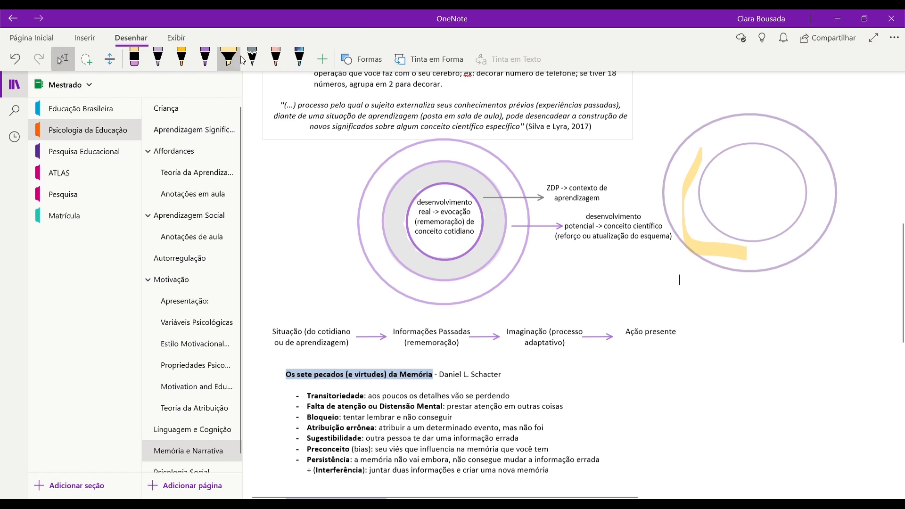
pyautogui.hotkey('ctrl', 'z')
# Choose the thickest highlighter size, try colouring between the new ellipses again, and undo the stroke.
pyautogui.click(234, 65)
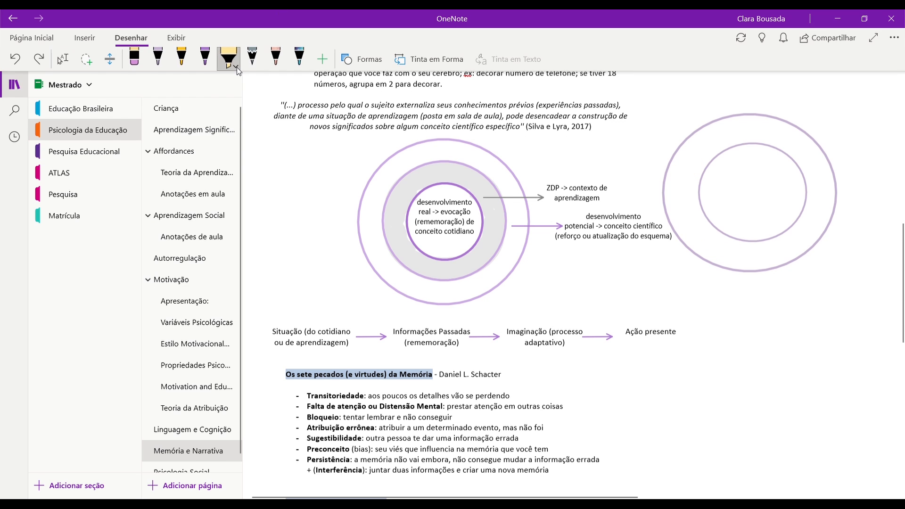
pyautogui.click(237, 68)
pyautogui.click(295, 109)
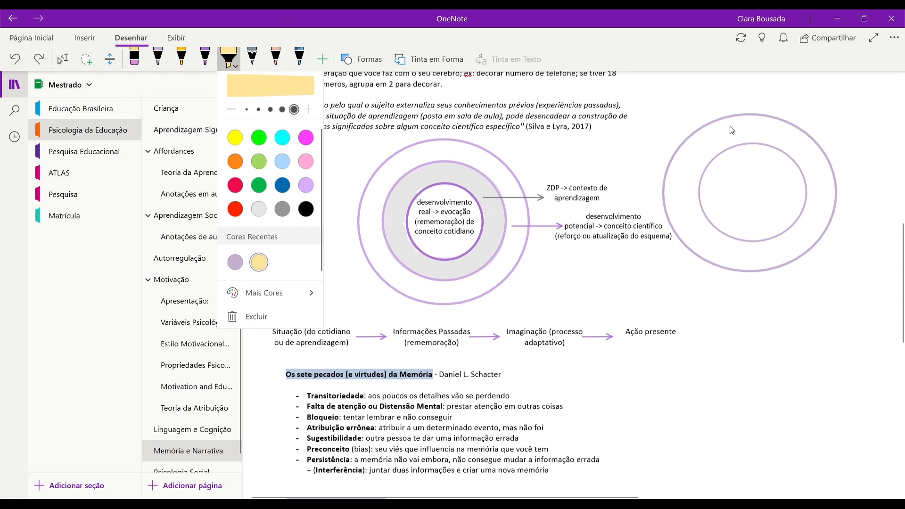
pyautogui.click(693, 157)
pyautogui.moveTo(714, 148)
pyautogui.mouseDown()
pyautogui.moveTo(679, 165)
pyautogui.moveTo(698, 250)
pyautogui.moveTo(811, 175)
pyautogui.moveTo(677, 206)
pyautogui.moveTo(844, 189)
pyautogui.moveTo(769, 270)
pyautogui.moveTo(684, 189)
pyautogui.moveTo(725, 106)
pyautogui.mouseUp()
pyautogui.hotkey('ctrl', 'z')
# Delete the practice ellipses beside the circle diagram and return to the text selection tool.
pyautogui.click(772, 239)
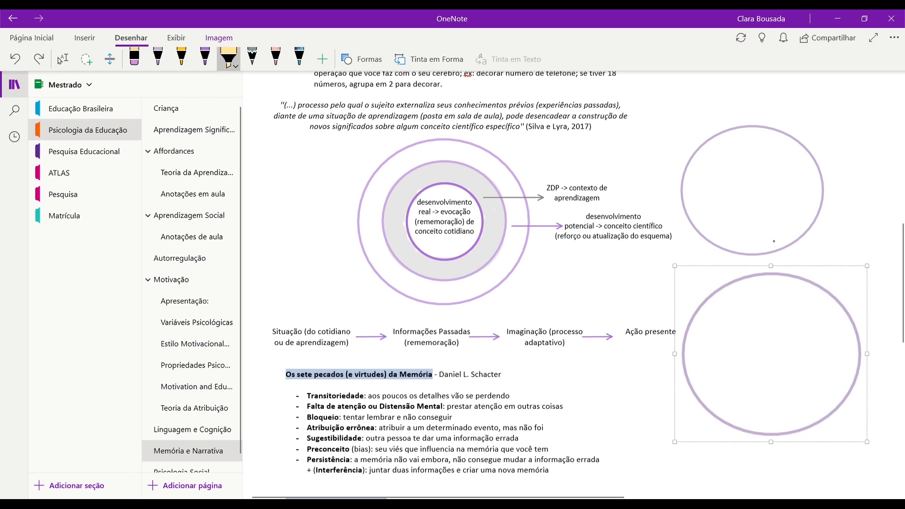
pyautogui.press('Delete')
pyautogui.click(65, 66)
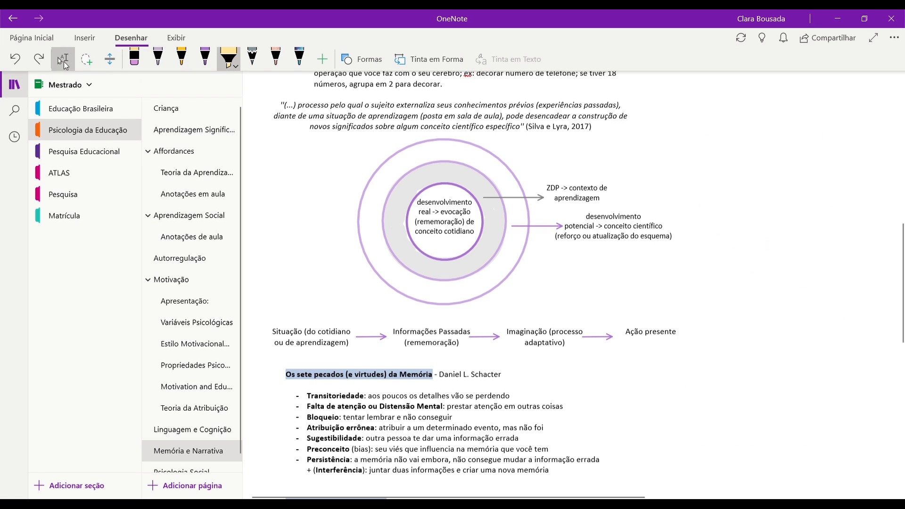
pyautogui.click(59, 65)
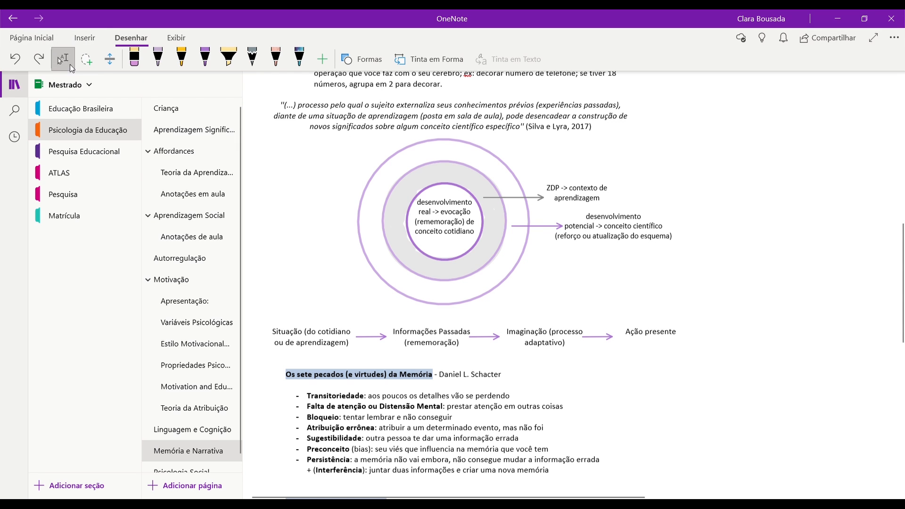
# Open the Guiomar Mello page in the Educação Brasileira section and examine its headings, side notes, diagram and highlighted book excerpts.
pyautogui.click(49, 39)
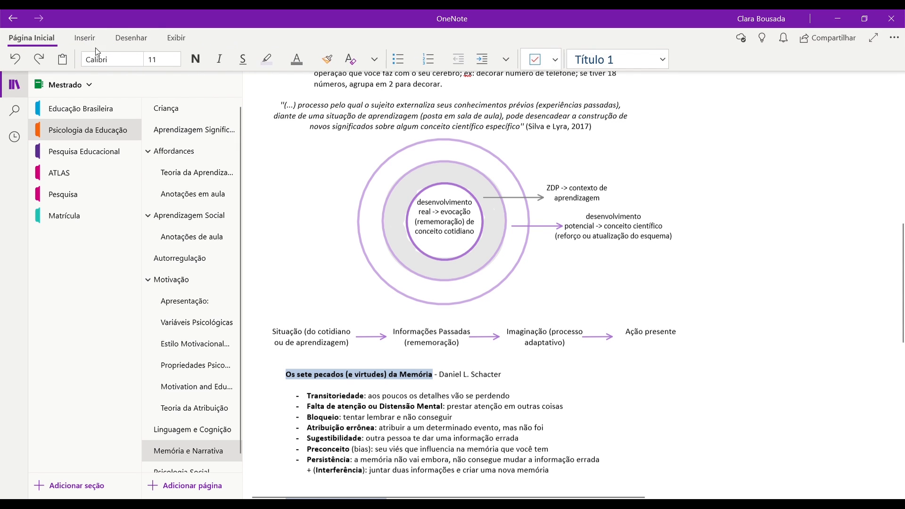
pyautogui.click(131, 38)
pyautogui.hotkey('alt', 'Left')
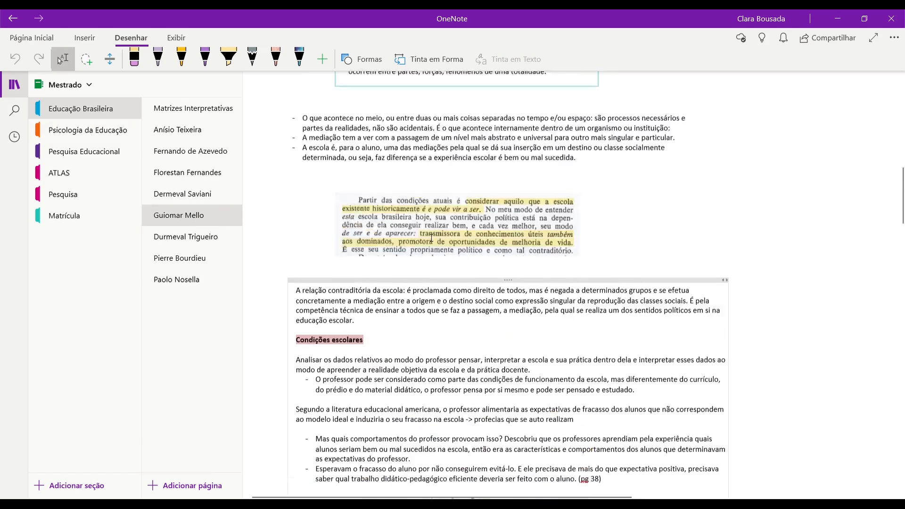
pyautogui.scroll(10, 778, 264)
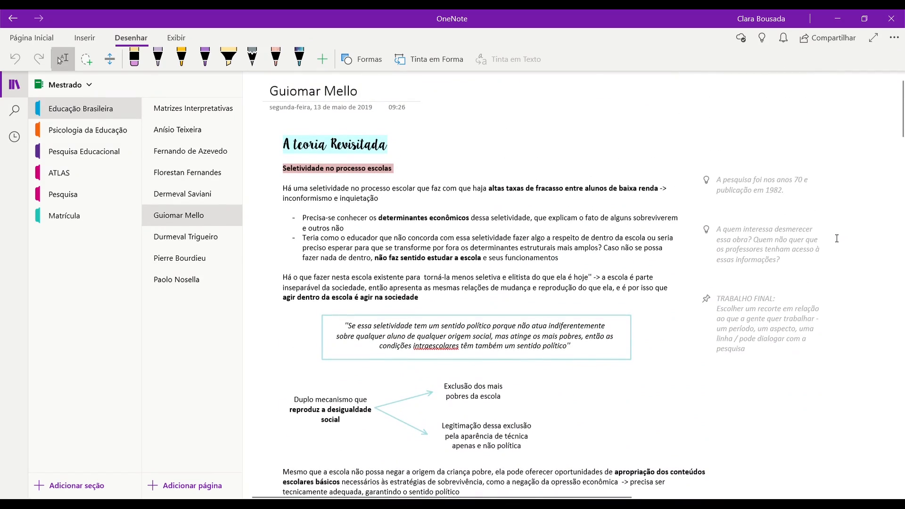
pyautogui.scroll(-3, 837, 238)
pyautogui.scroll(3, 362, 169)
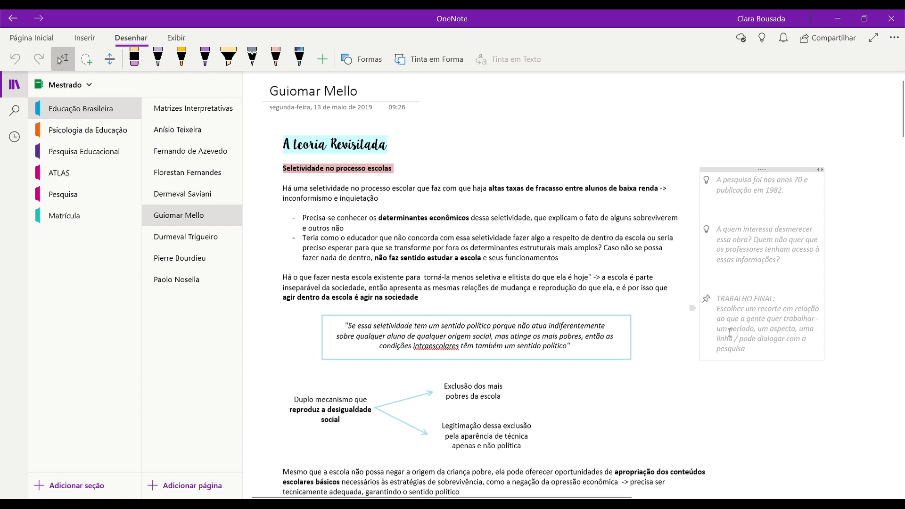
pyautogui.scroll(-9, 346, 141)
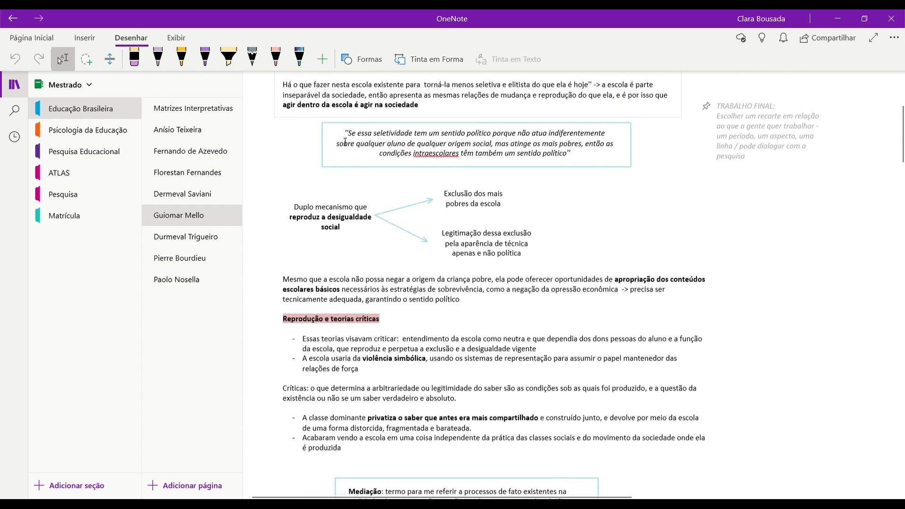
pyautogui.scroll(-6, 346, 141)
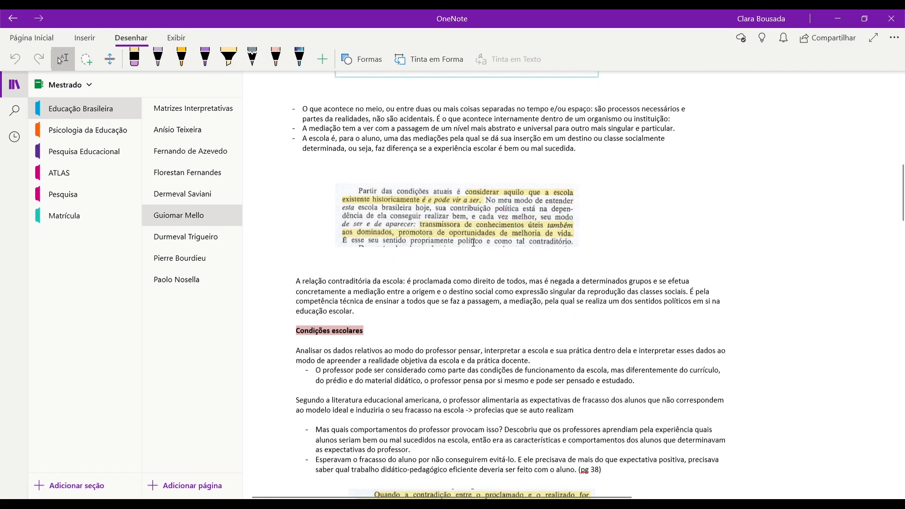
# Move the book excerpt image that starts with "Partir das condições atuais" slightly to the right on the Guiomar Mello page.
pyautogui.click(490, 223)
pyautogui.moveTo(460, 218); pyautogui.dragTo(497, 217)
pyautogui.click(689, 212)
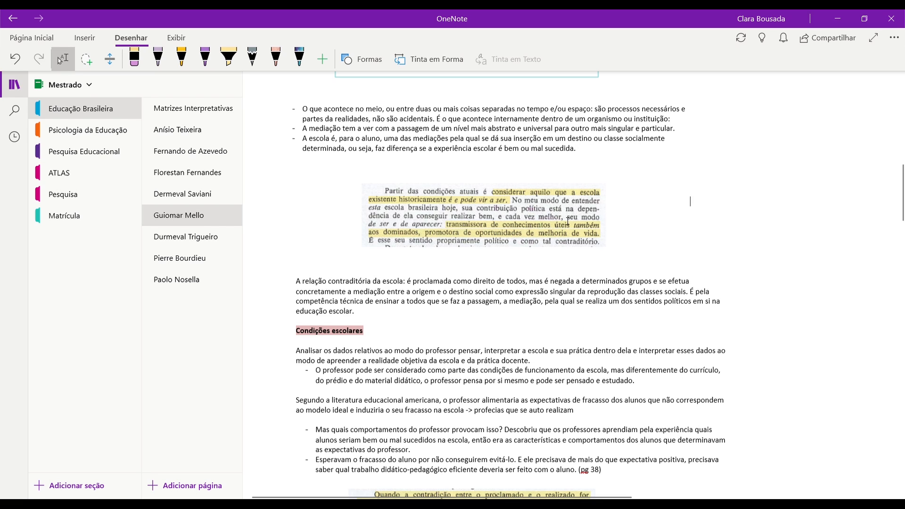
pyautogui.click(536, 220)
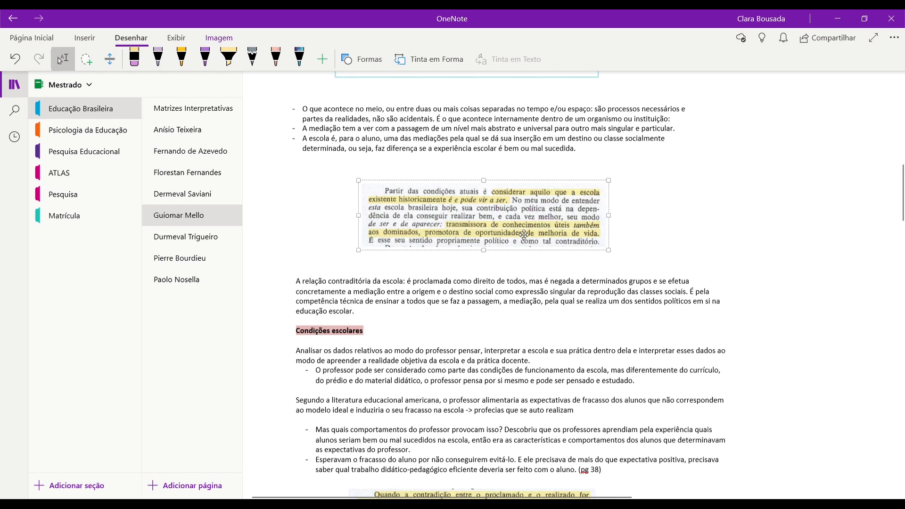
pyautogui.click(473, 266)
# Compare the two highlighted book excerpts around the Condições escolares heading, selecting the one below the Mediação box.
pyautogui.scroll(-5, 571, 209)
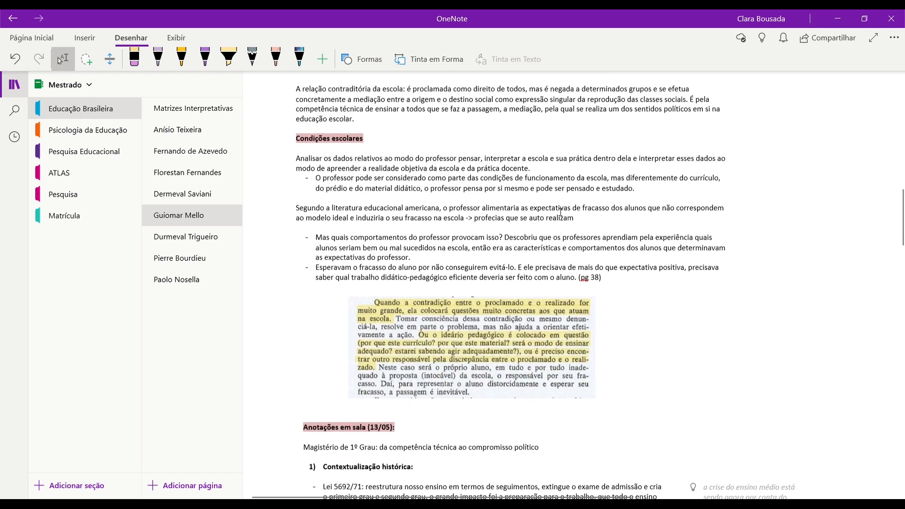
pyautogui.scroll(7, 481, 278)
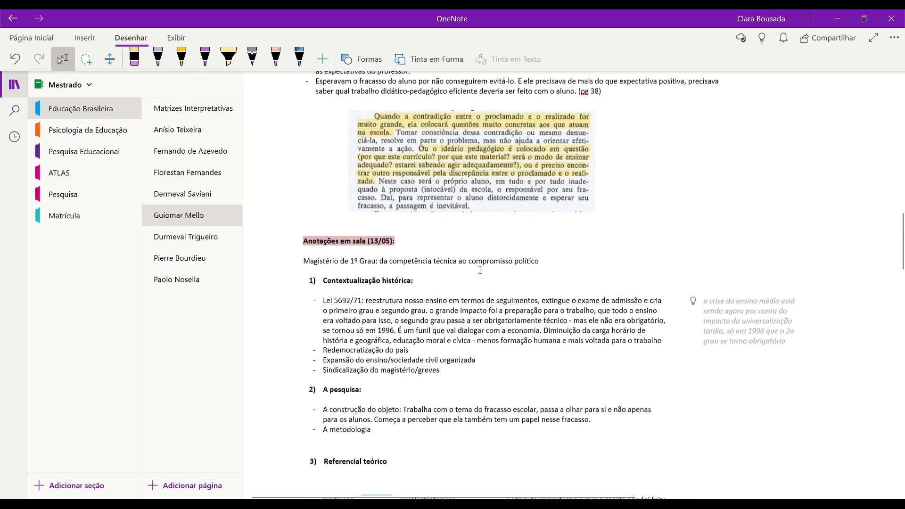
pyautogui.click(441, 274)
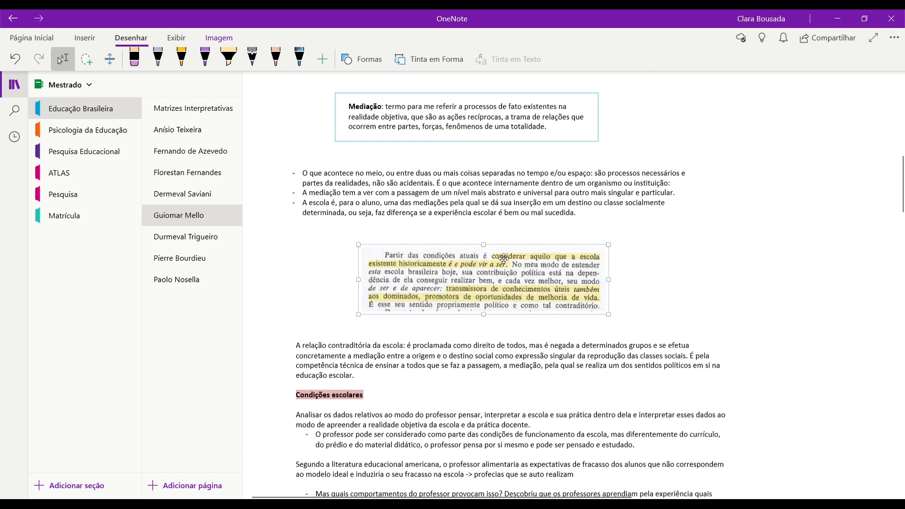
pyautogui.click(757, 290)
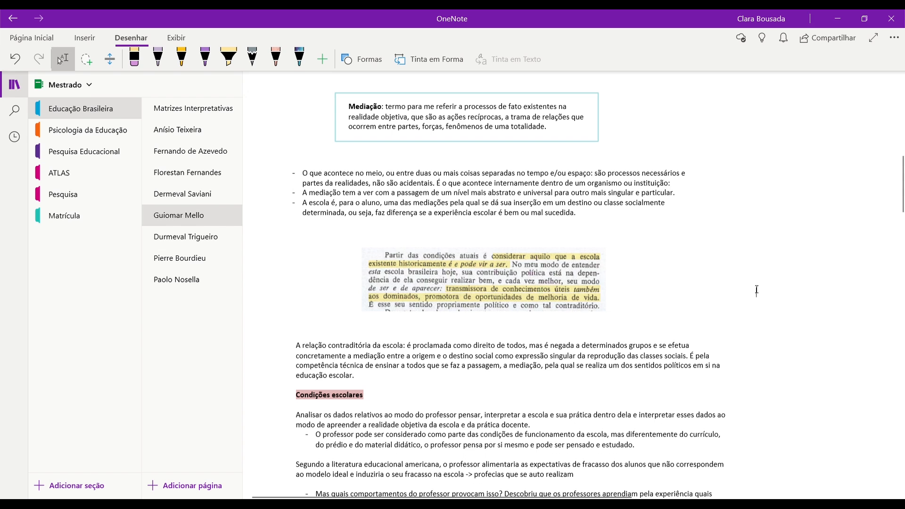
pyautogui.click(445, 286)
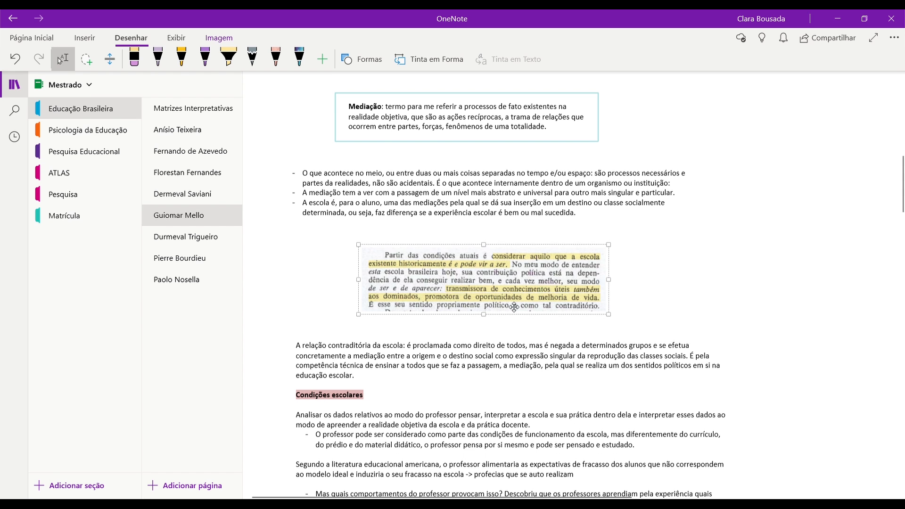
pyautogui.click(700, 305)
# Examine how the Guiomar Mello page combines class notes, diagrams, boxed quotes and excerpts, from A teoria Revisitada through Capítulo IV e V.
pyautogui.scroll(-7, 701, 301)
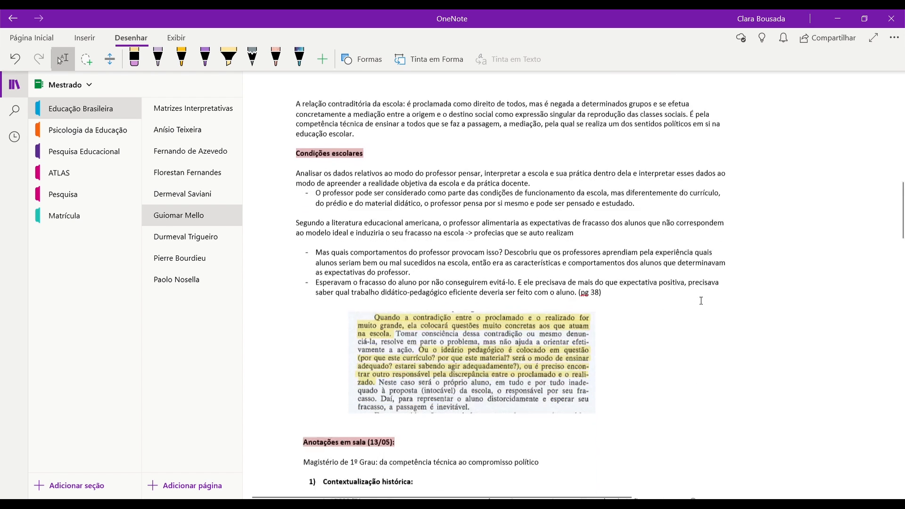
pyautogui.scroll(-10, 702, 300)
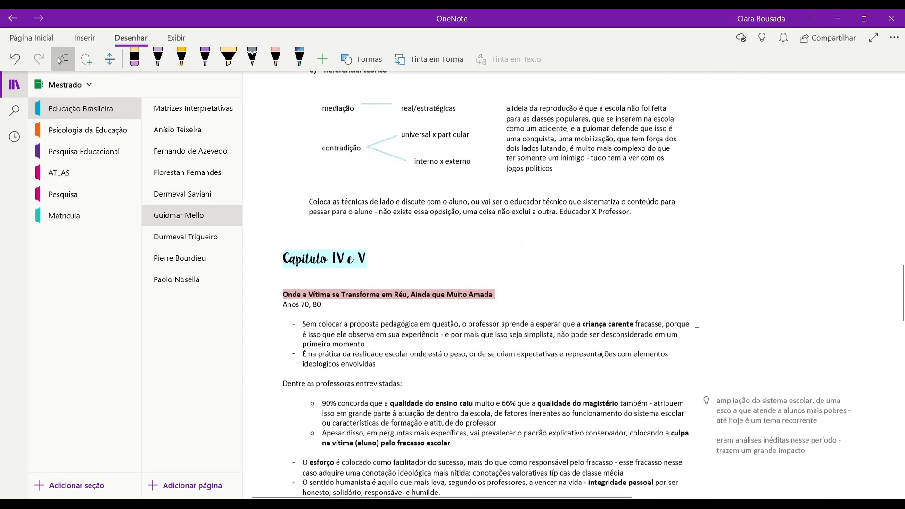
pyautogui.scroll(9, 697, 324)
pyautogui.scroll(8, 697, 324)
pyautogui.scroll(-12, 516, 324)
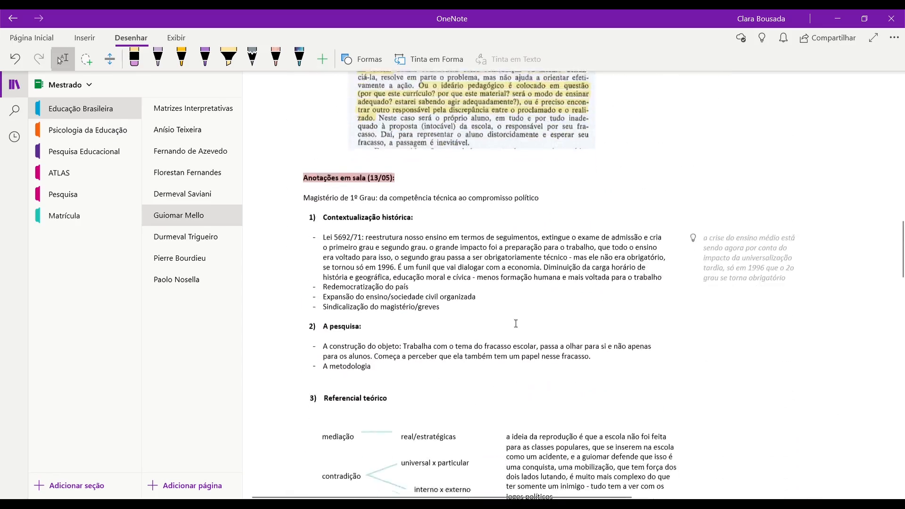
pyautogui.scroll(-11, 516, 324)
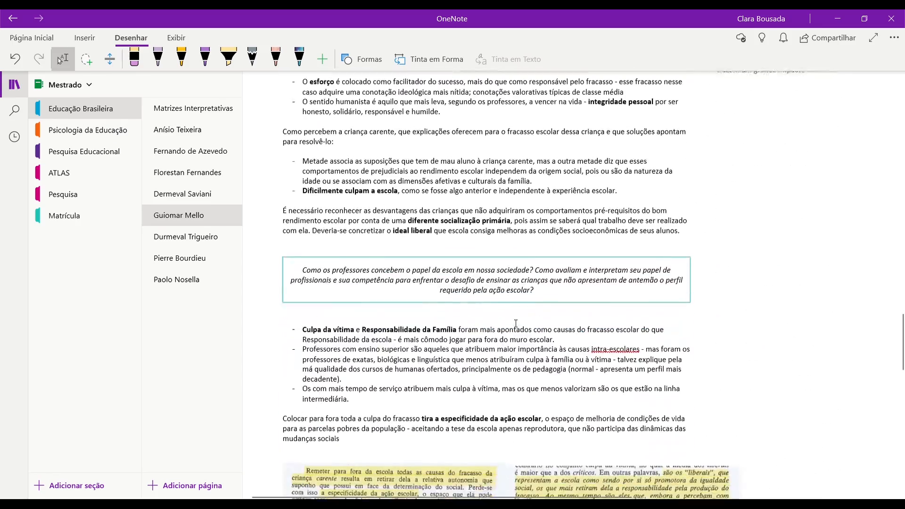
pyautogui.scroll(1, 515, 323)
pyautogui.scroll(15, 516, 324)
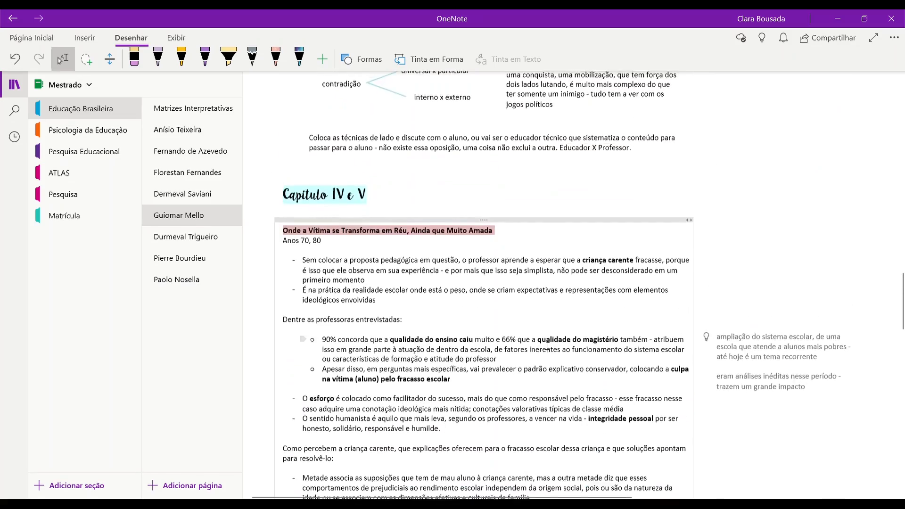
pyautogui.scroll(15, 538, 335)
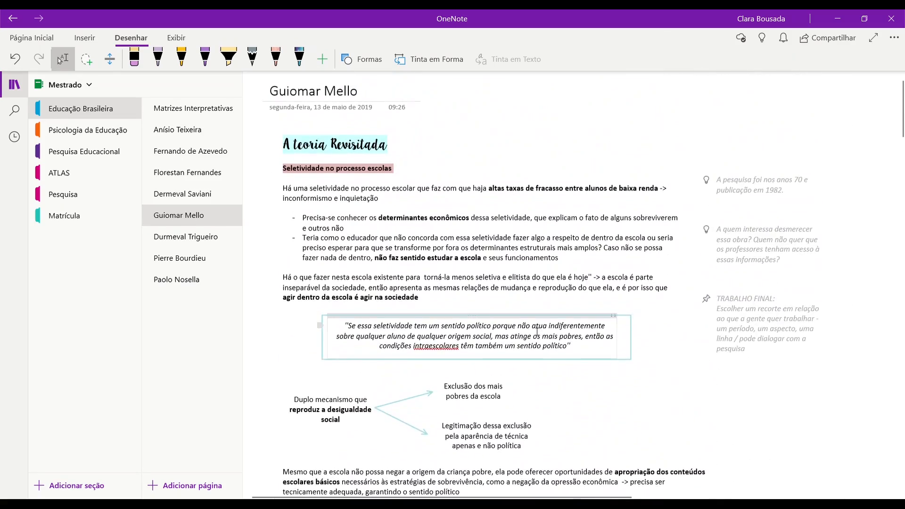
pyautogui.scroll(-3, 536, 331)
pyautogui.scroll(-8, 536, 331)
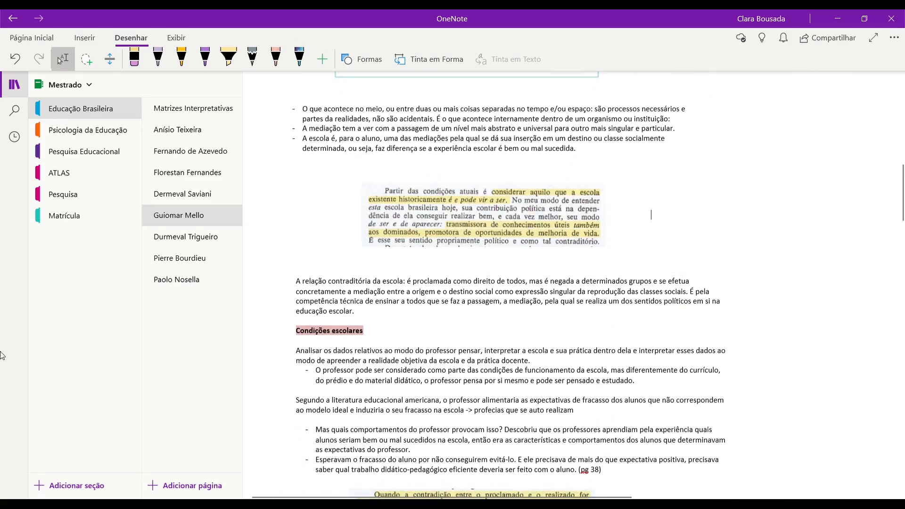
# Examine the class notes pages under Affordances and Aprendizagem Social in the Psicologia da Educação section.
pyautogui.click(88, 130)
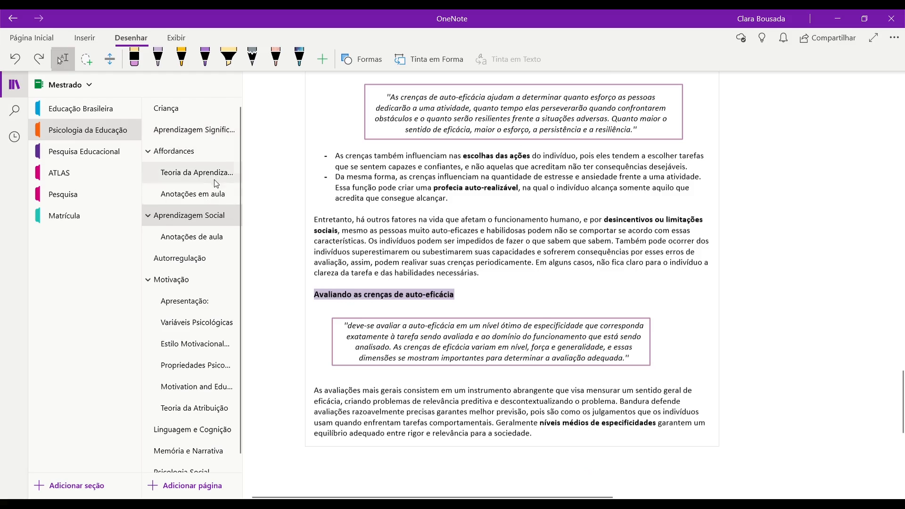
pyautogui.click(193, 193)
pyautogui.scroll(15, 477, 303)
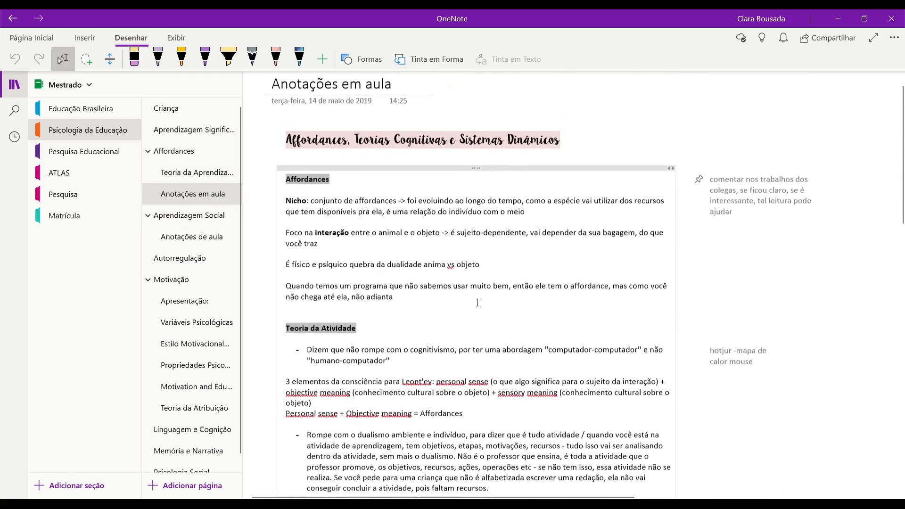
pyautogui.click(206, 237)
pyautogui.scroll(5, 584, 281)
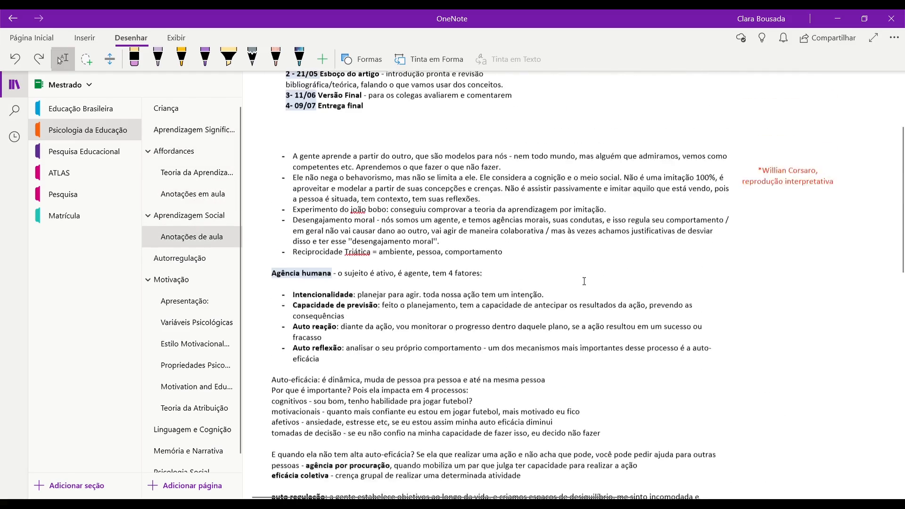
pyautogui.scroll(3, 584, 281)
pyautogui.scroll(-5, 472, 307)
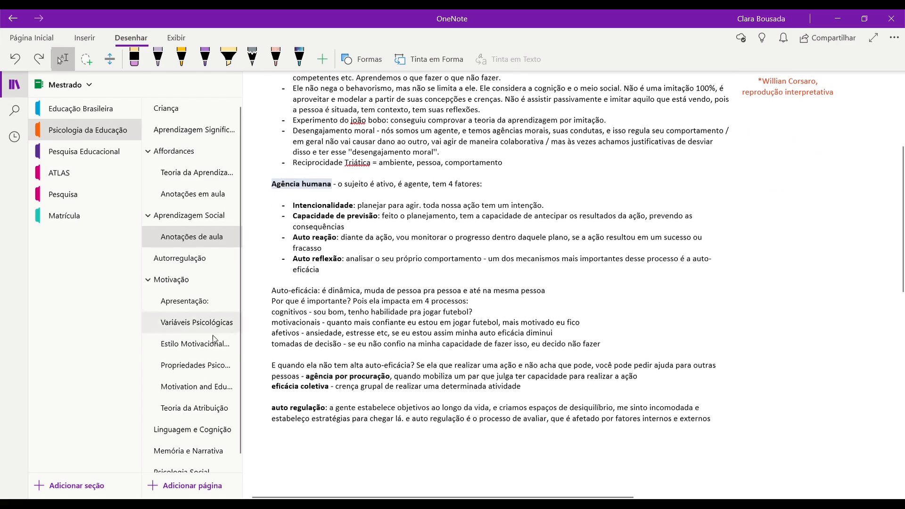
pyautogui.click(193, 194)
# Return to the Educação Brasileira section and examine the Guiomar Mello excerpts and the Dermeval Saviani page's diagrams and side notes.
pyautogui.click(89, 117)
pyautogui.scroll(-4, 378, 290)
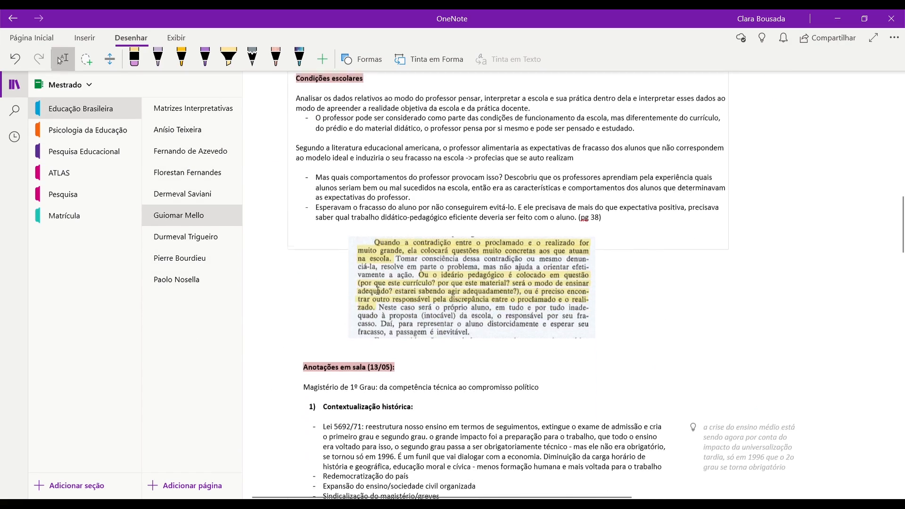
pyautogui.scroll(10, 833, 278)
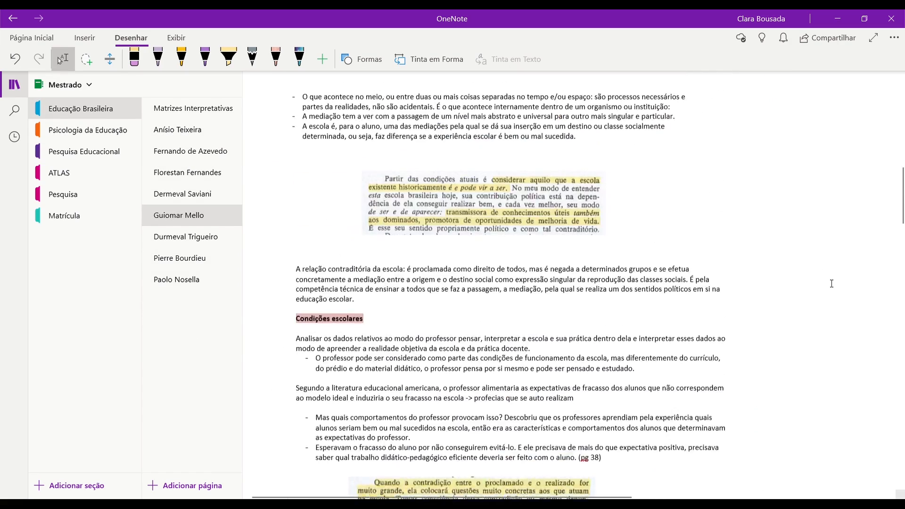
pyautogui.click(200, 193)
pyautogui.scroll(15, 534, 314)
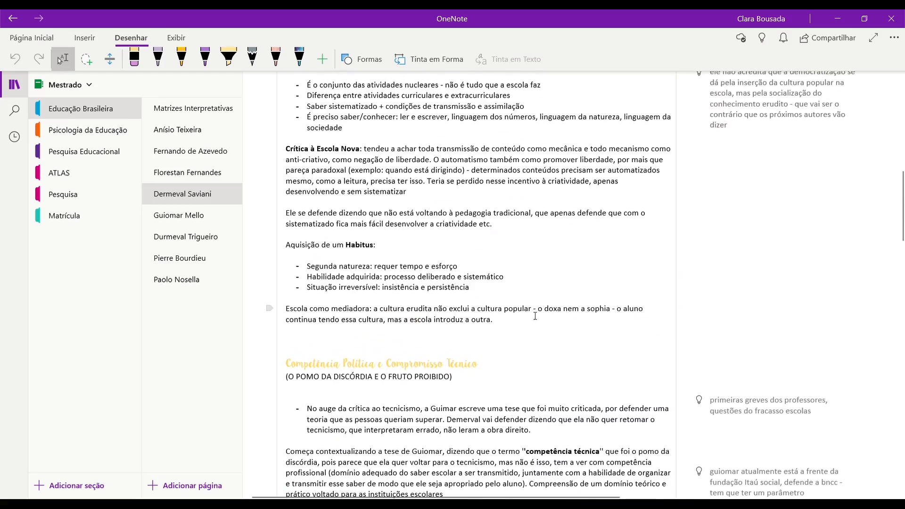
pyautogui.scroll(10, 534, 315)
pyautogui.scroll(-3, 543, 326)
pyautogui.scroll(-2, 543, 326)
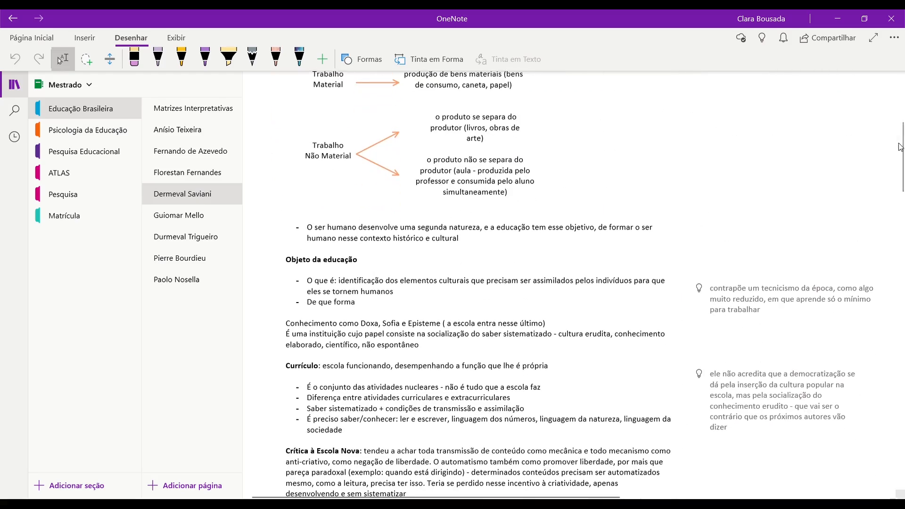
pyautogui.moveTo(903, 160)
pyautogui.mouseDown()
pyautogui.moveTo(900, 318)
pyautogui.moveTo(901, 167)
pyautogui.mouseUp()
# View the layout of the Anísio Teixeira and Fernando de Azevedo pages.
pyautogui.click(189, 129)
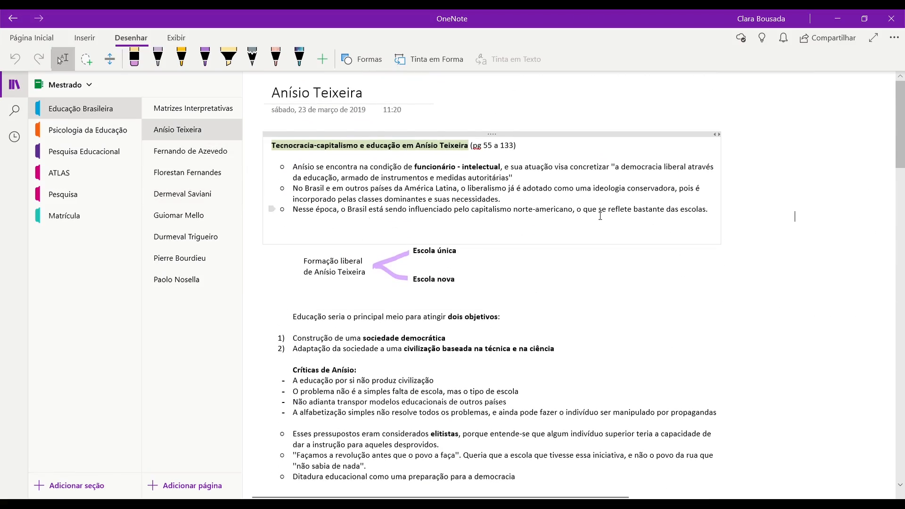
pyautogui.click(168, 160)
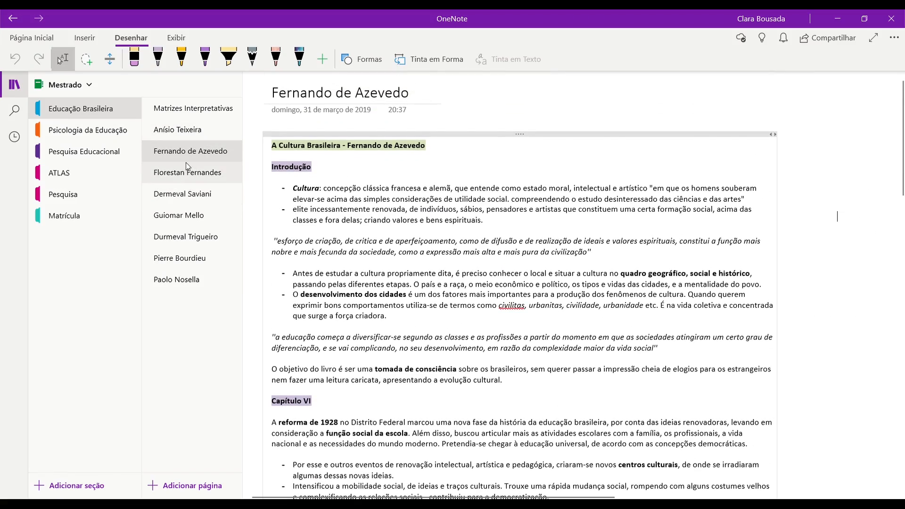
pyautogui.click(186, 165)
# Reopen the Dermeval Saviani page and examine the lightbulb side notes next to the main text.
pyautogui.click(198, 194)
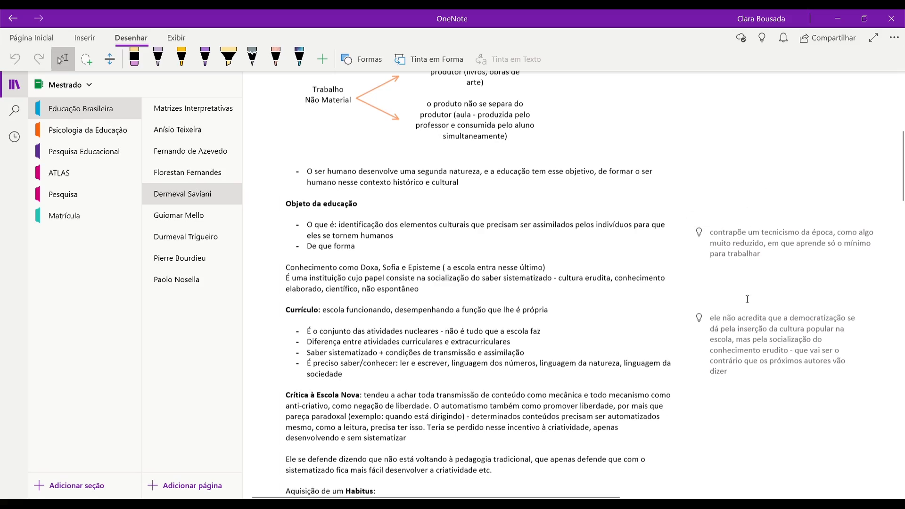
pyautogui.scroll(-15, 834, 299)
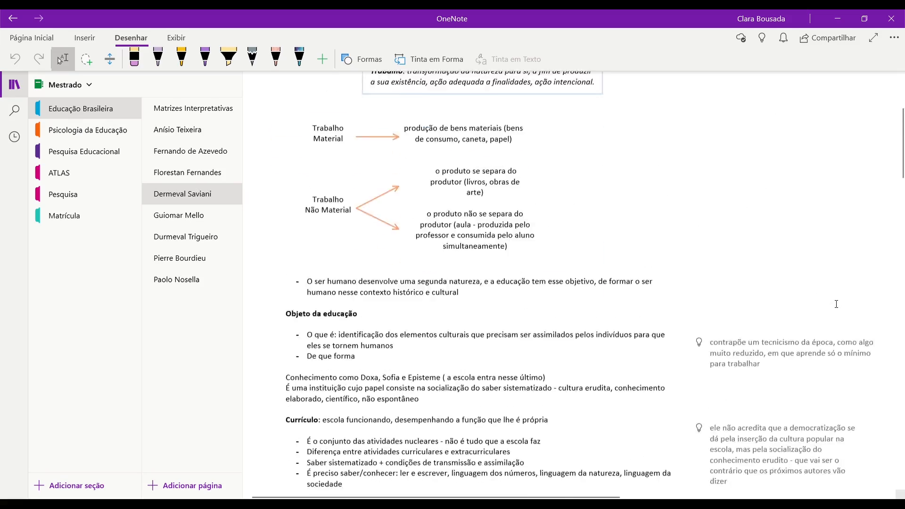
pyautogui.scroll(-5, 834, 298)
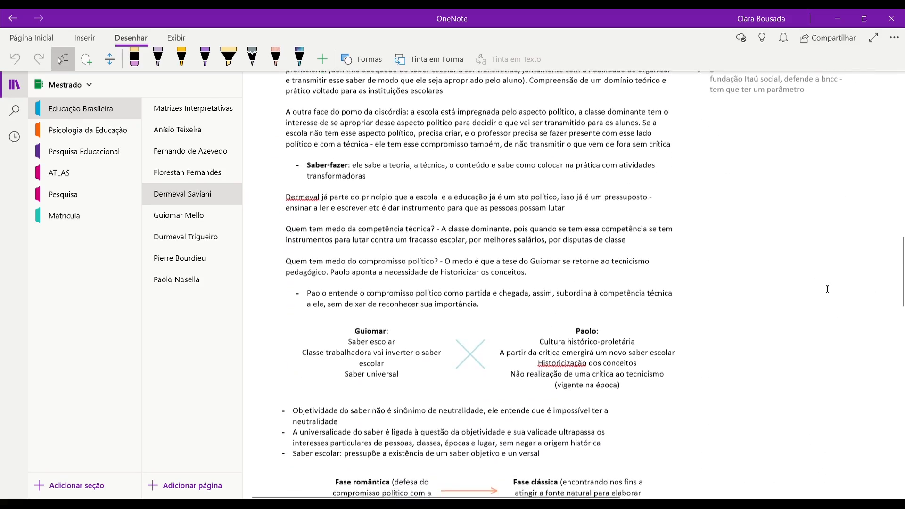
pyautogui.scroll(10, 828, 292)
pyautogui.scroll(-8, 826, 290)
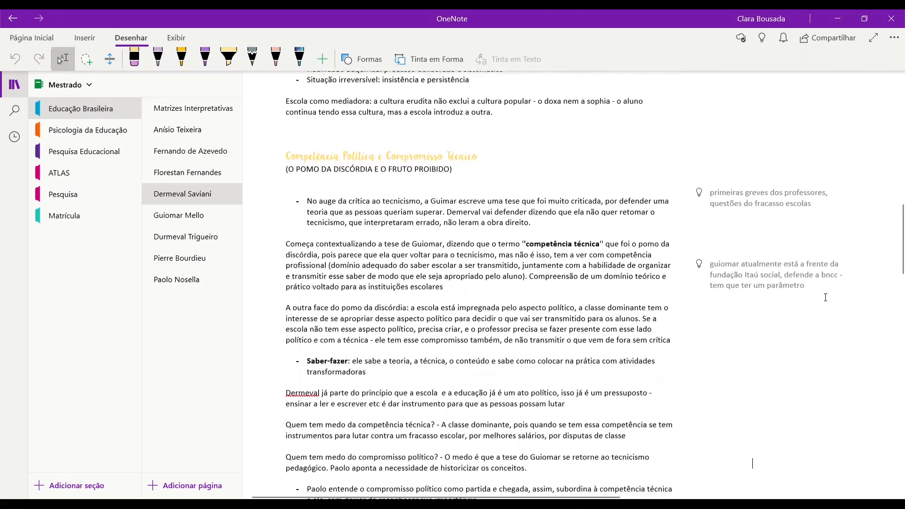
pyautogui.scroll(10, 825, 297)
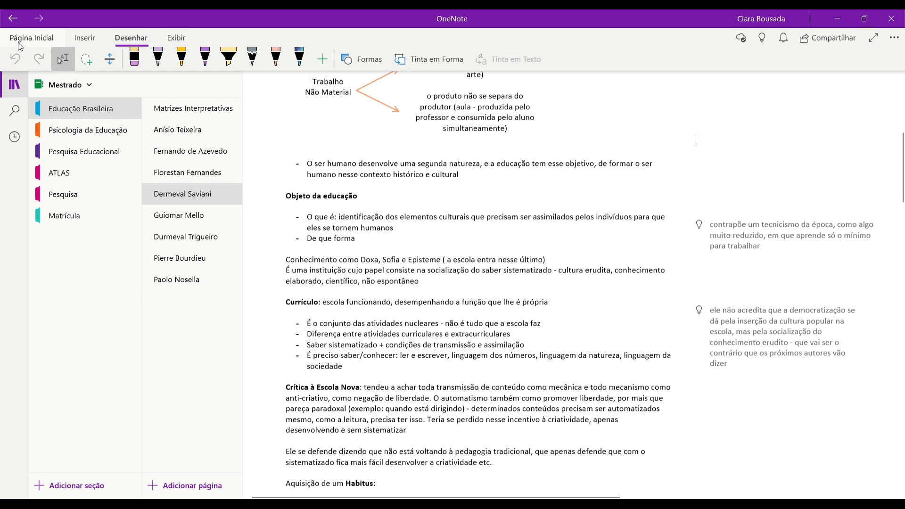
# Write the side note "professora relatou ter lido o texto x do autor" beside the Trabalho Não Material diagram.
pyautogui.click(36, 39)
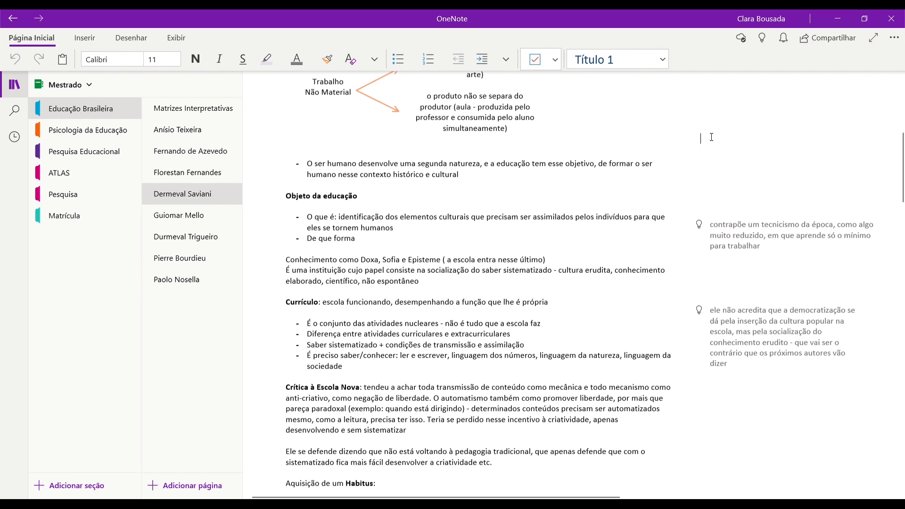
pyautogui.write('professora relat')
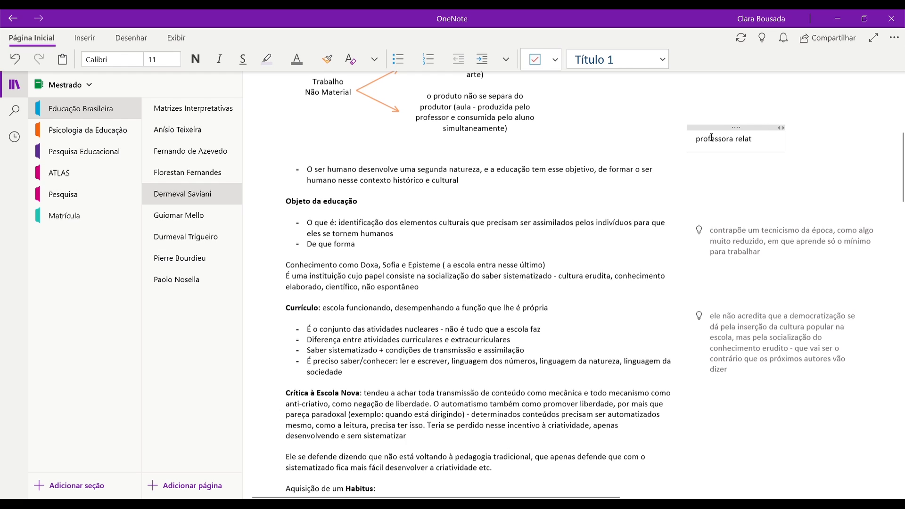
pyautogui.write('ou ter lido')
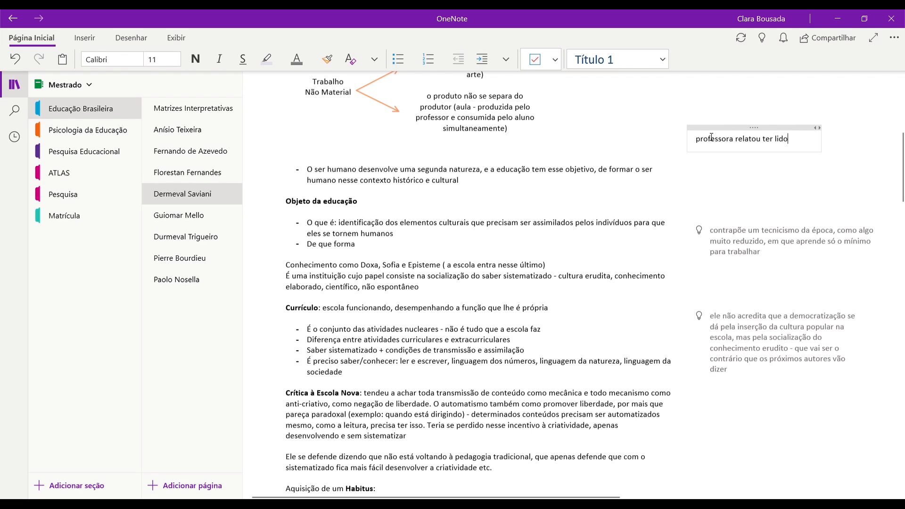
pyautogui.write(' o texto x do autor')
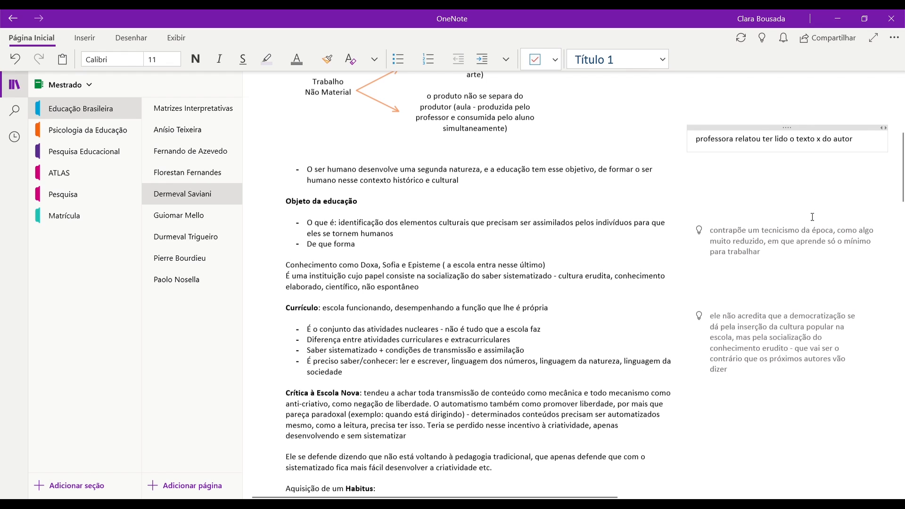
# Narrow the new side note to two lines, place it just above the "contrapõe um tecnicismo" note, and add a to-do checkbox.
pyautogui.moveTo(894, 142); pyautogui.dragTo(802, 177)
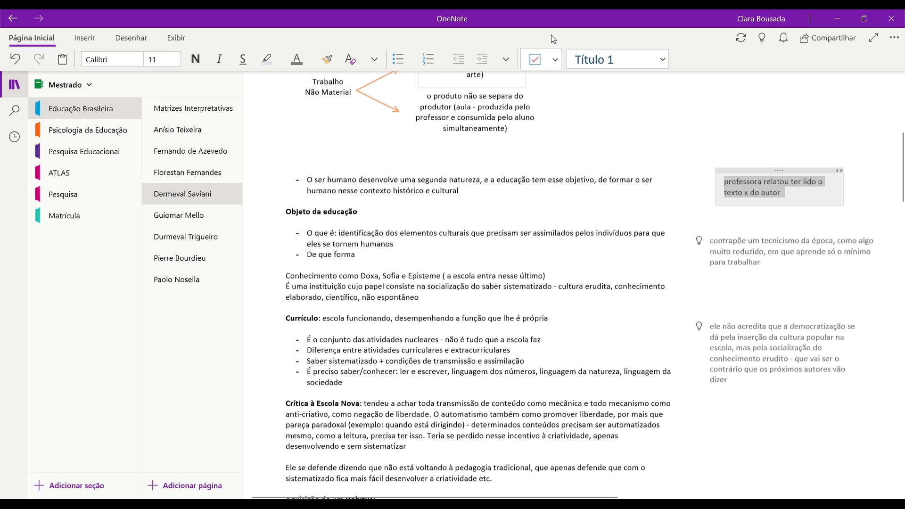
pyautogui.click(536, 62)
pyautogui.click(713, 183)
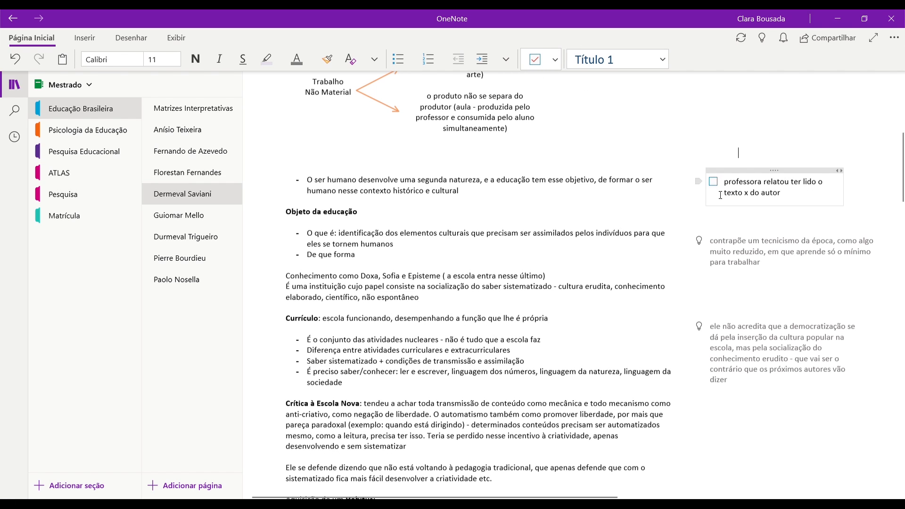
# Replace the checkbox on the "professora relatou ter lido o texto x do autor" note with the Pergunta tag and align it with the lightbulb notes below.
pyautogui.click(555, 60)
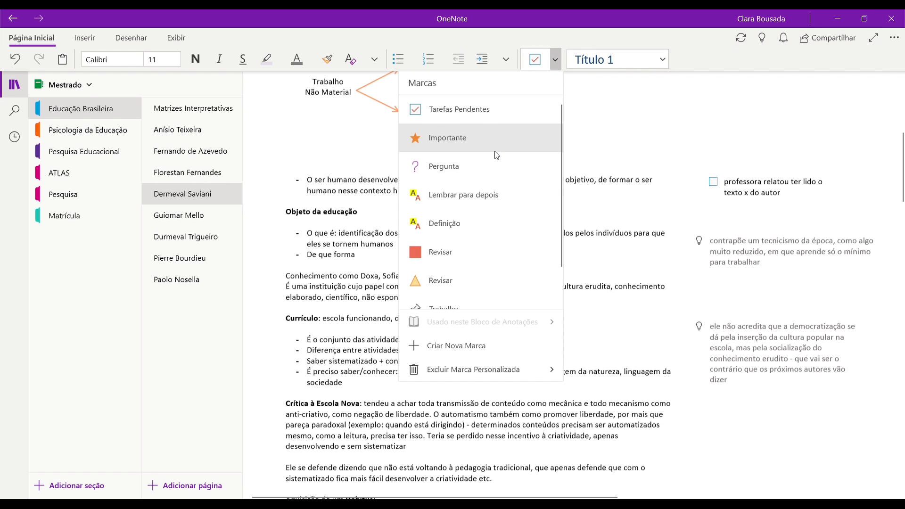
pyautogui.click(463, 170)
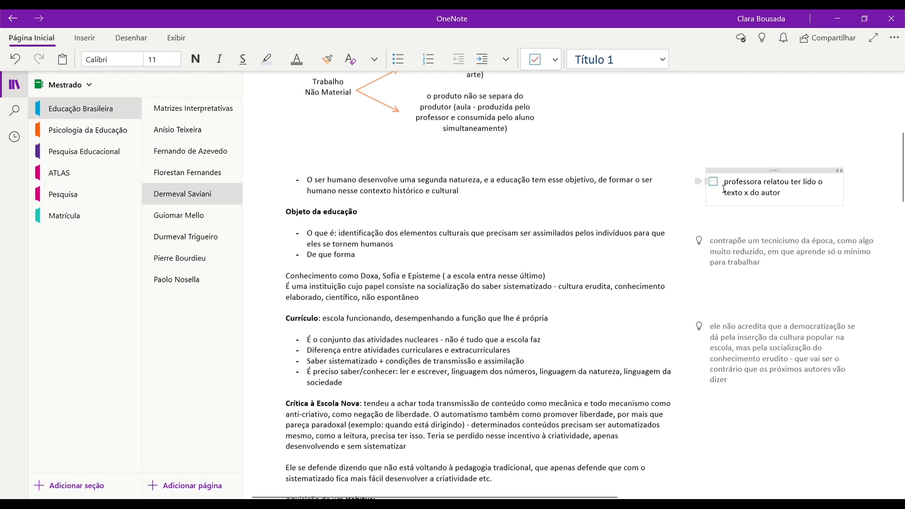
pyautogui.press('BackSpace')
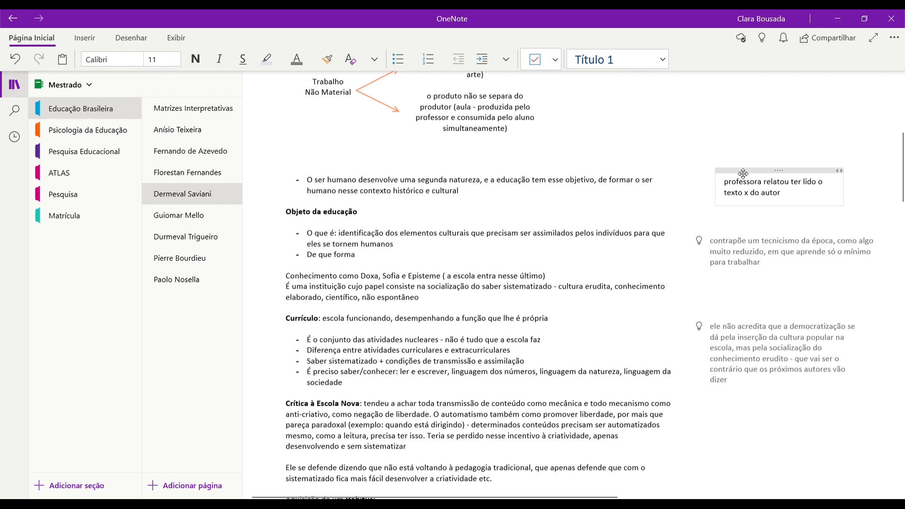
pyautogui.click(556, 60)
pyautogui.click(491, 163)
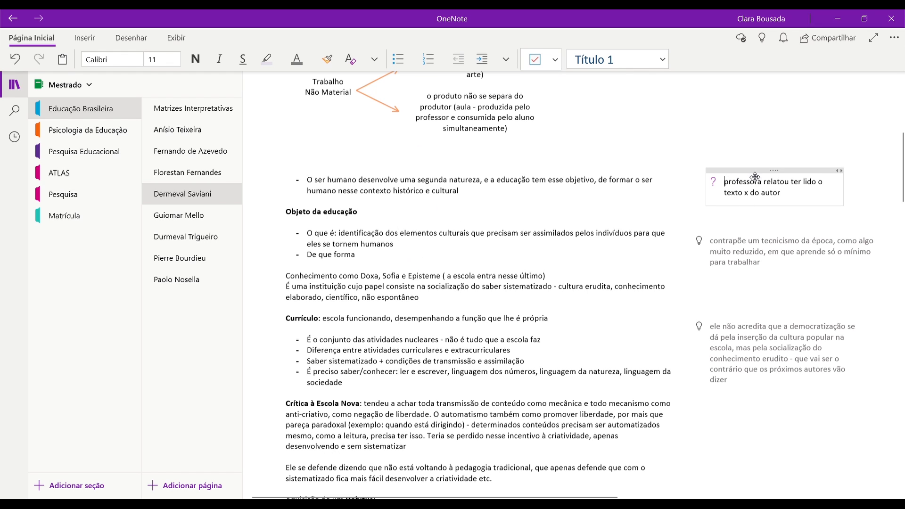
pyautogui.click(755, 176)
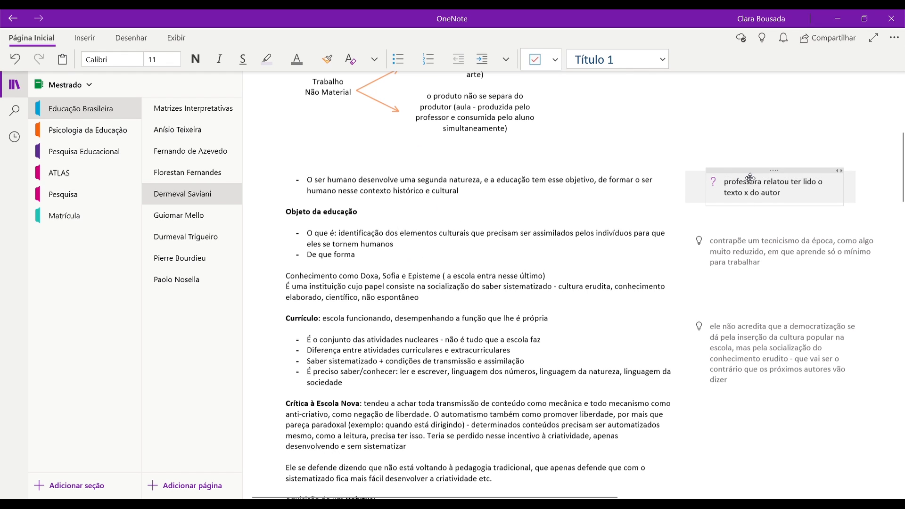
pyautogui.click(713, 188)
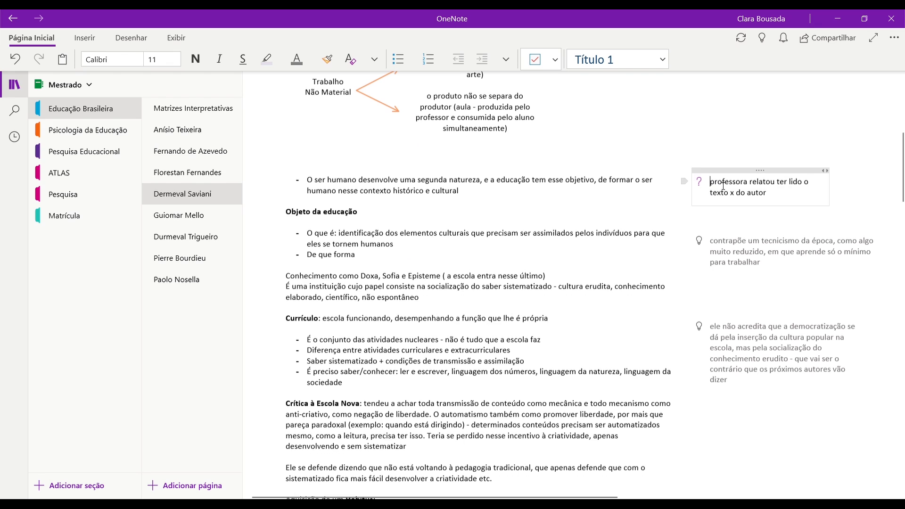
# Switch the tag on the "professora relatou" side note from Pergunta to curiosidades.
pyautogui.click(557, 60)
pyautogui.scroll(-2, 487, 210)
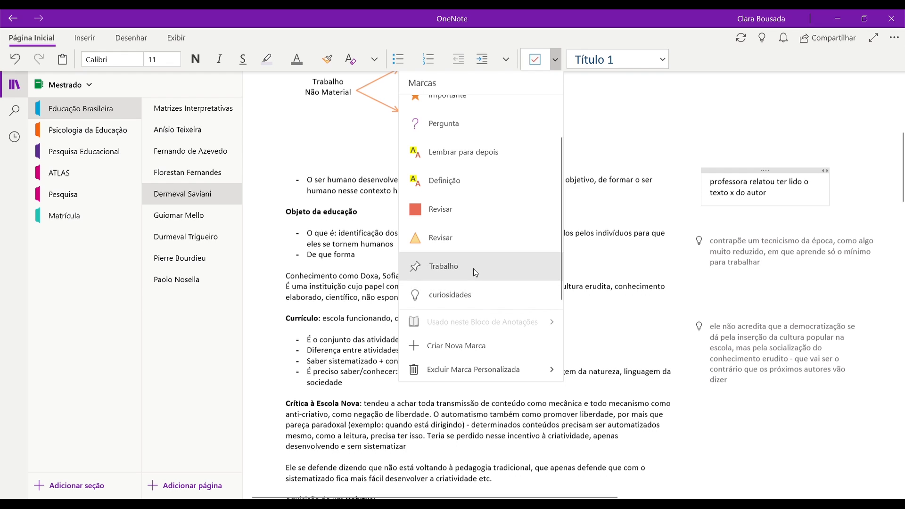
pyautogui.click(456, 297)
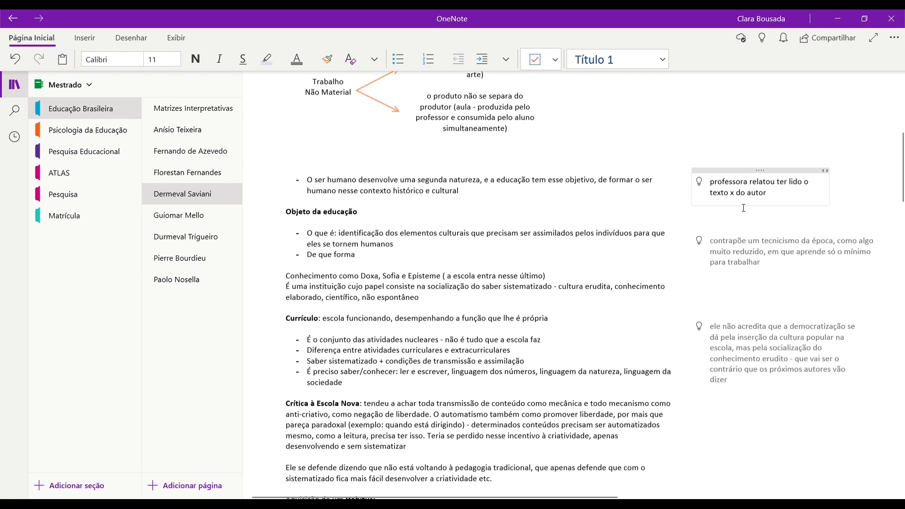
pyautogui.click(746, 246)
pyautogui.click(766, 359)
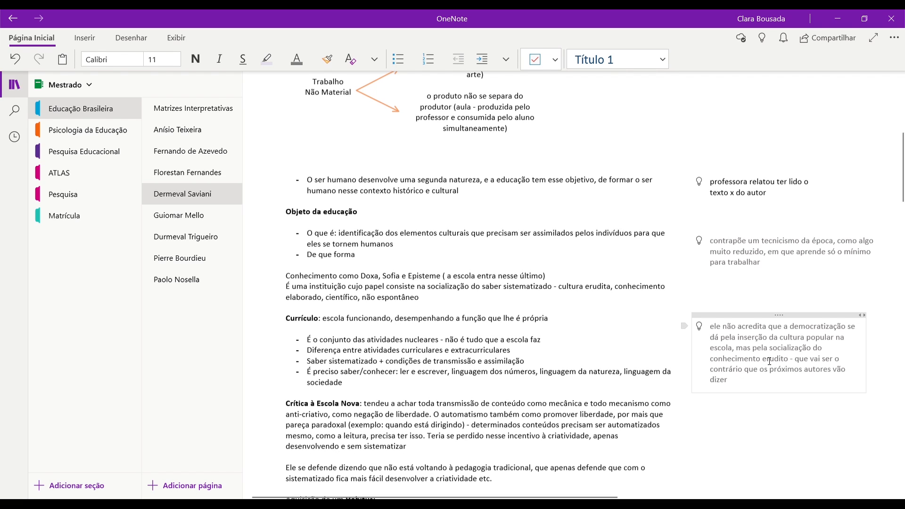
pyautogui.click(780, 178)
pyautogui.moveTo(802, 492); pyautogui.dragTo(793, 406)
pyautogui.click(811, 384)
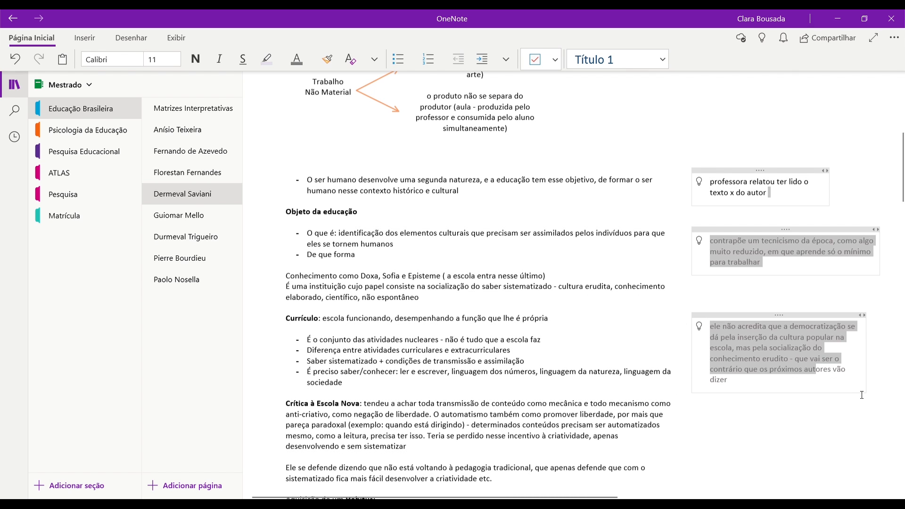
# Replace the curiosidades tag on the "professora relatou" side note with the Trabalho tag.
pyautogui.click(845, 195)
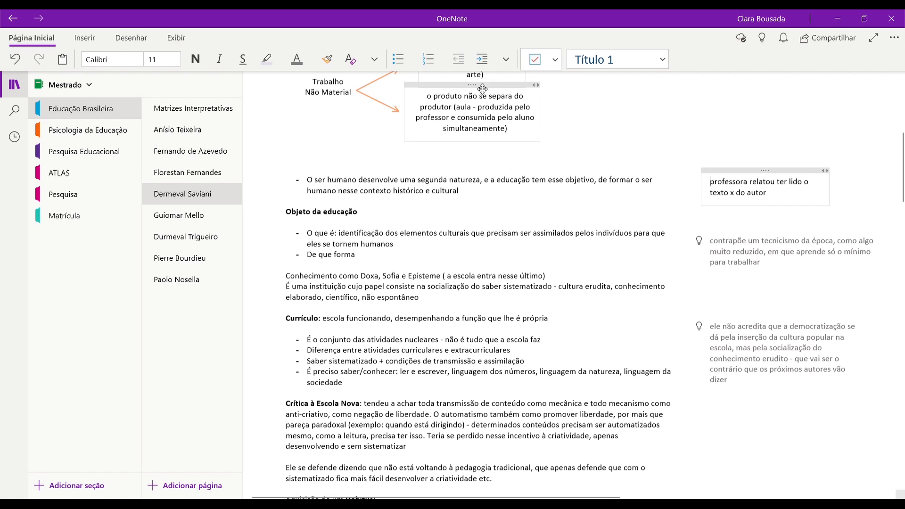
pyautogui.click(556, 65)
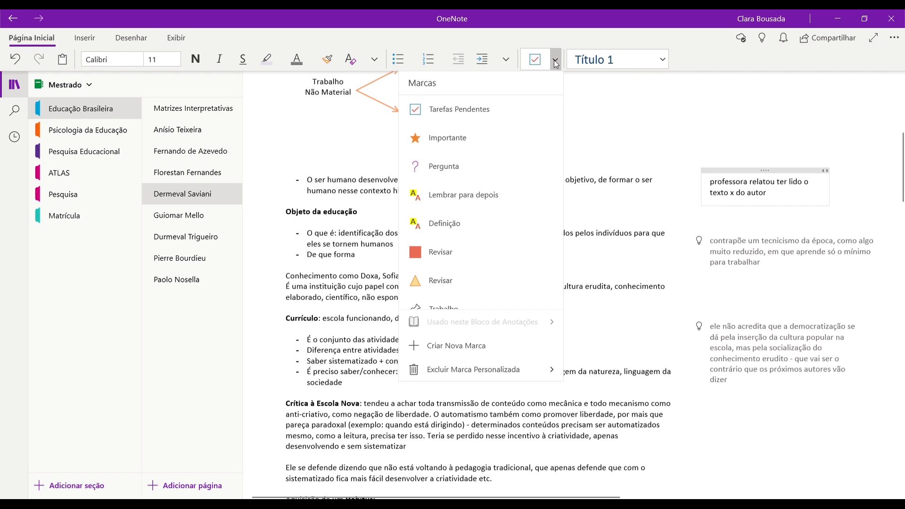
pyautogui.scroll(-2, 515, 125)
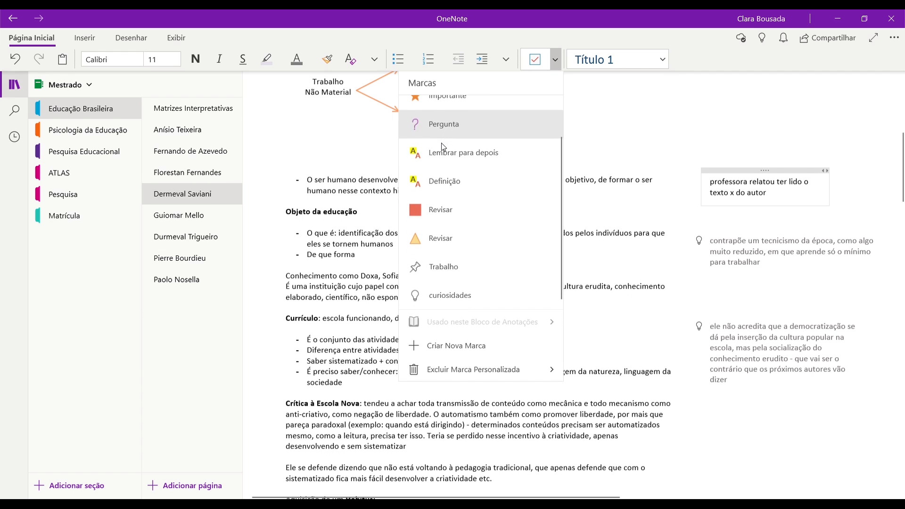
pyautogui.click(438, 267)
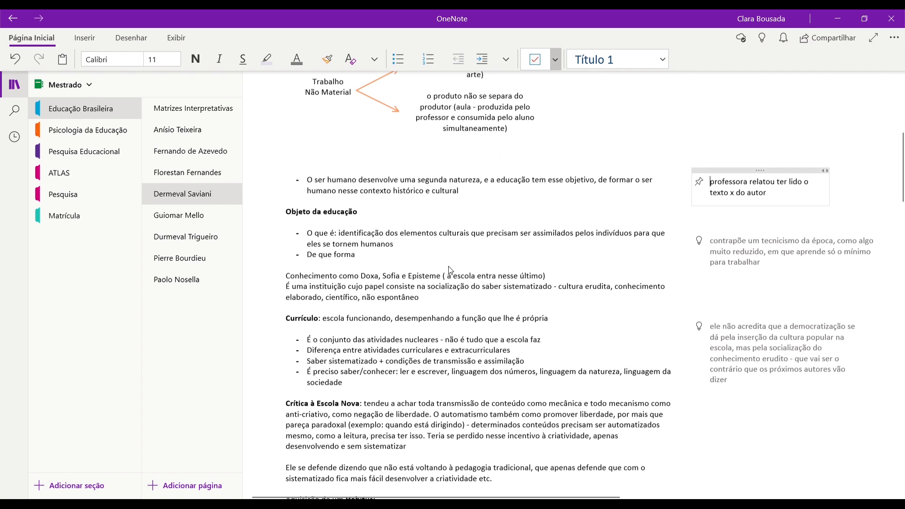
# Colour the whole text of the "professora relatou" side note gray like the other side notes.
pyautogui.tripleClick(713, 187)
pyautogui.tripleClick(718, 184)
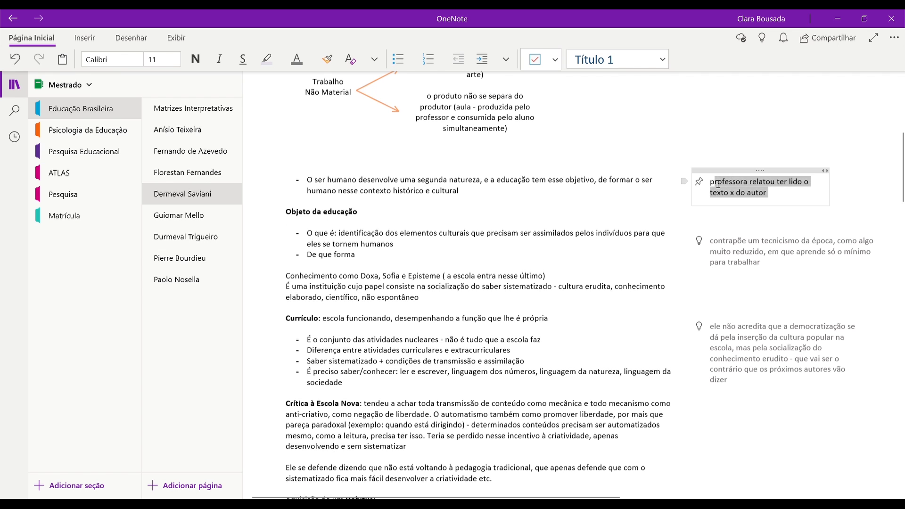
pyautogui.click(299, 57)
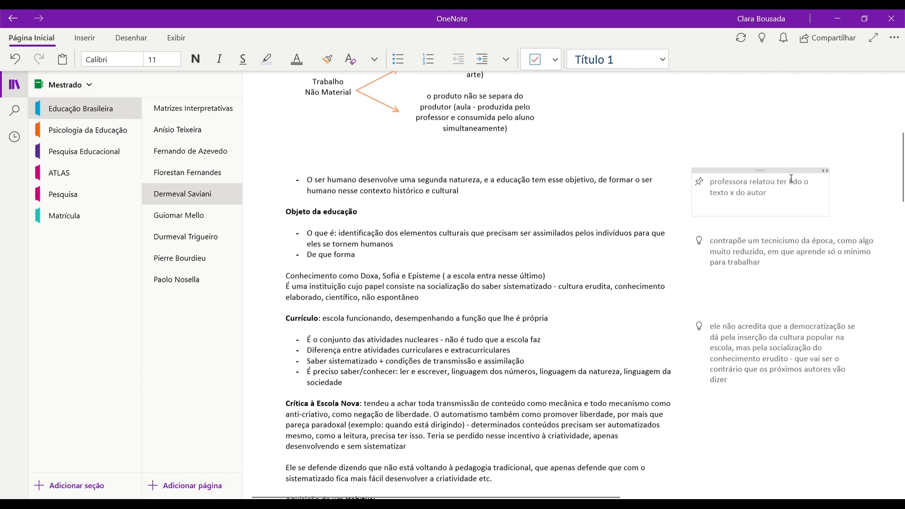
# Try the Importante tag on the "professora relatou" side note in place of Trabalho, and undo it.
pyautogui.scroll(-20, 769, 190)
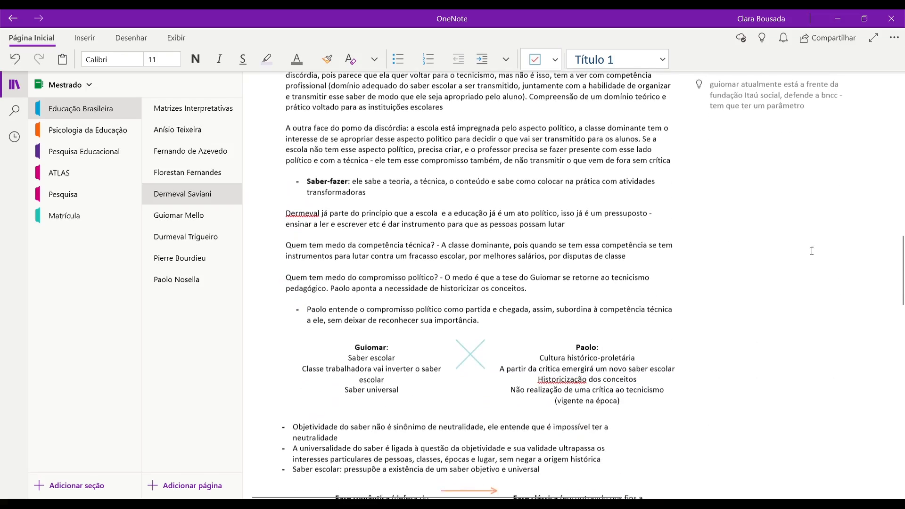
pyautogui.scroll(-6, 808, 240)
pyautogui.scroll(20, 769, 311)
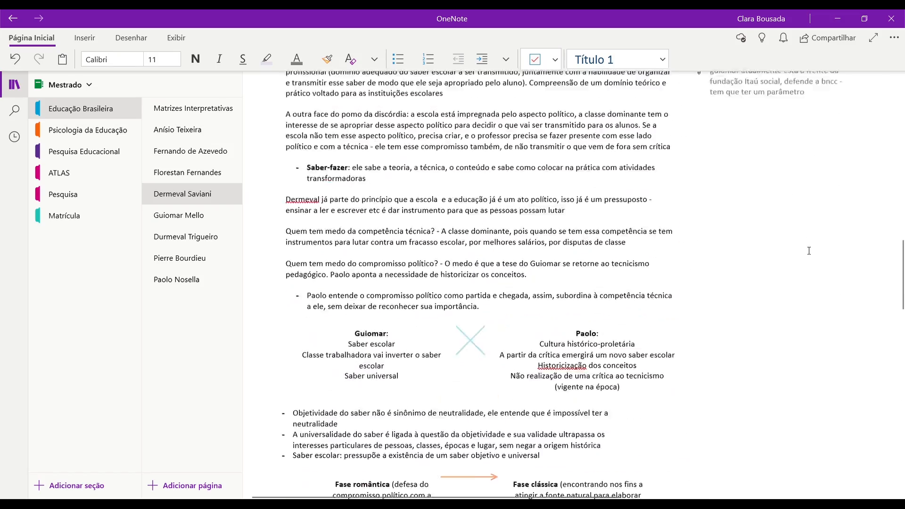
pyautogui.scroll(8, 770, 310)
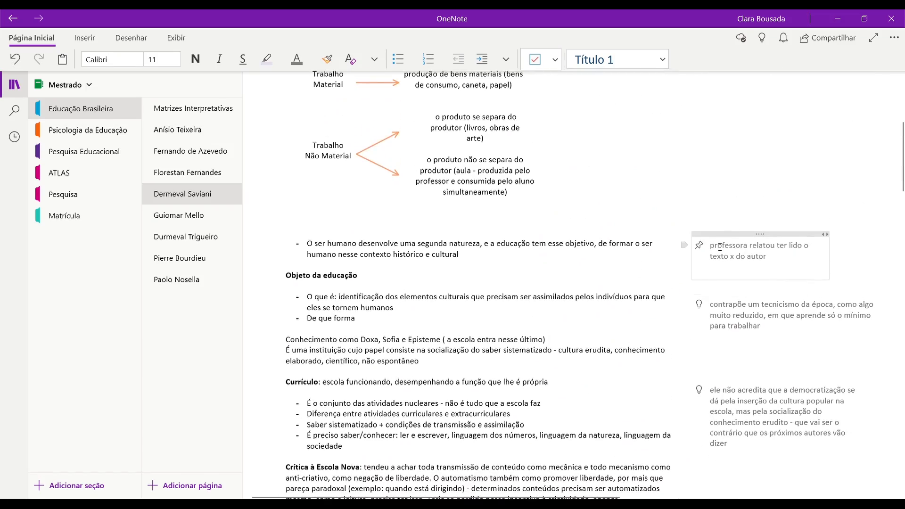
pyautogui.click(555, 59)
pyautogui.scroll(-1, 489, 234)
pyautogui.scroll(1, 489, 235)
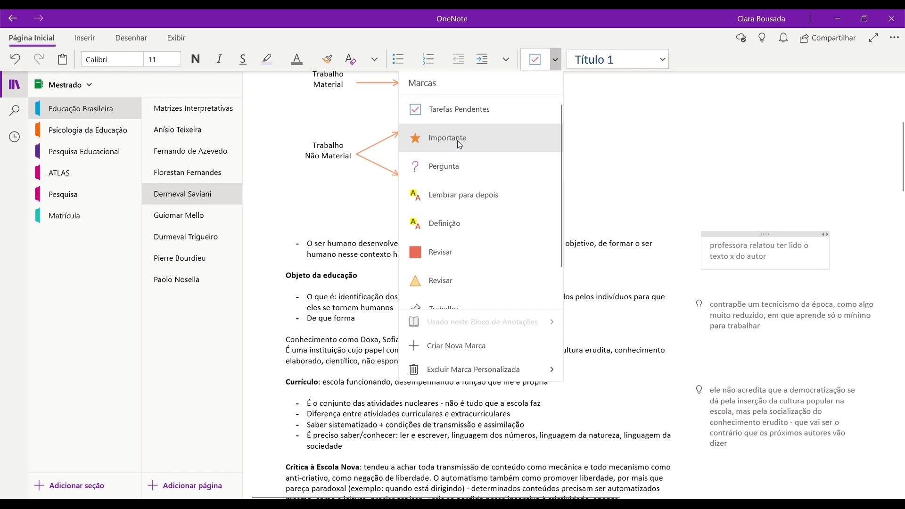
pyautogui.click(472, 136)
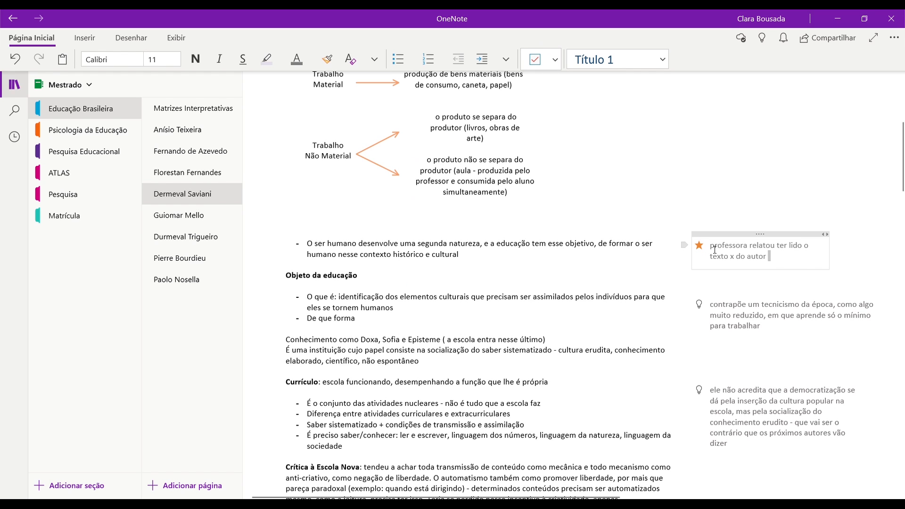
pyautogui.hotkey('ctrl', 'z')
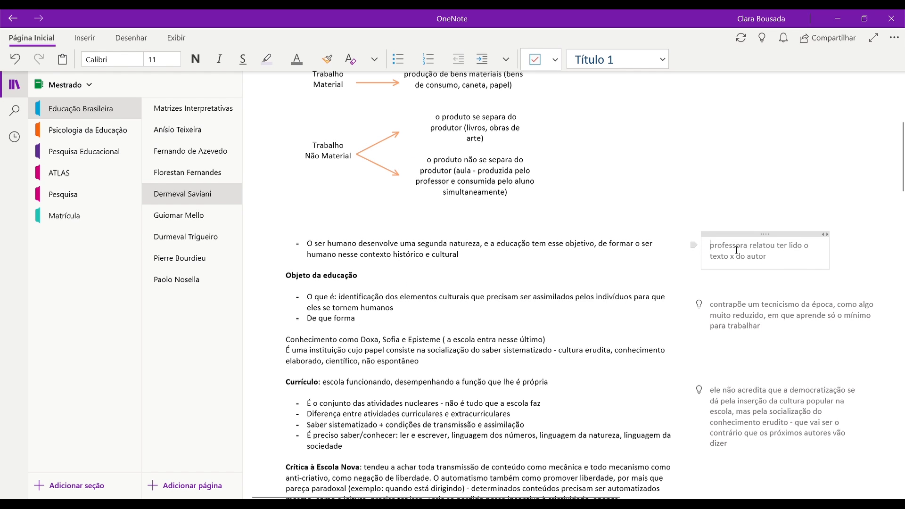
# Start a new custom tag for the "professora relatou" side note and choose the red tulip from the full icon set.
pyautogui.click(557, 59)
pyautogui.click(528, 344)
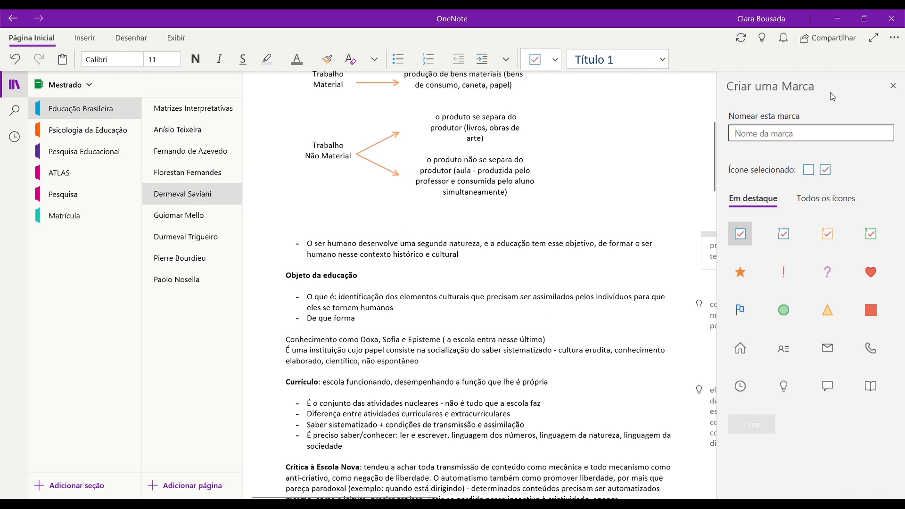
pyautogui.click(871, 273)
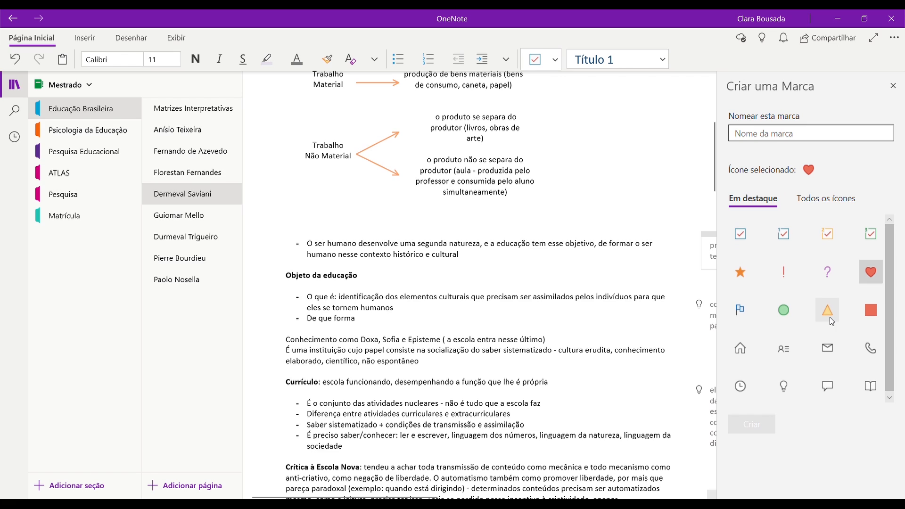
pyautogui.click(827, 200)
pyautogui.scroll(-1, 801, 255)
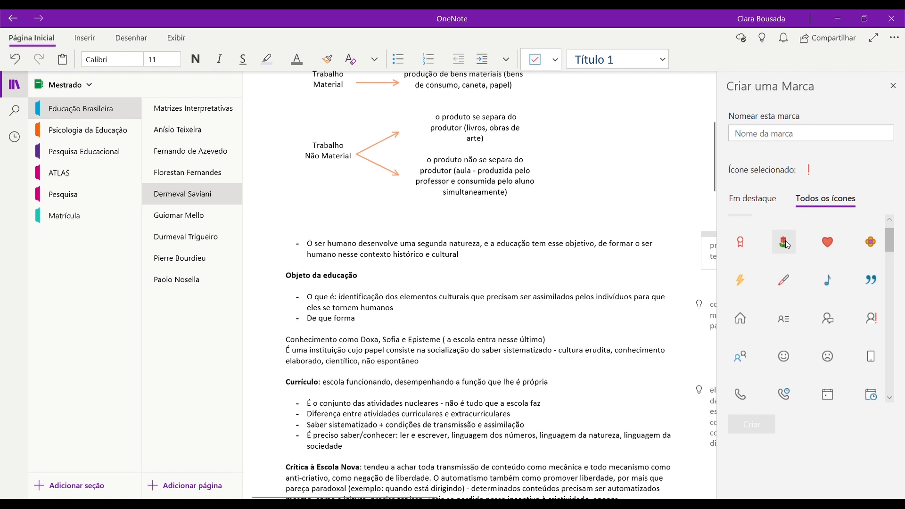
pyautogui.click(785, 242)
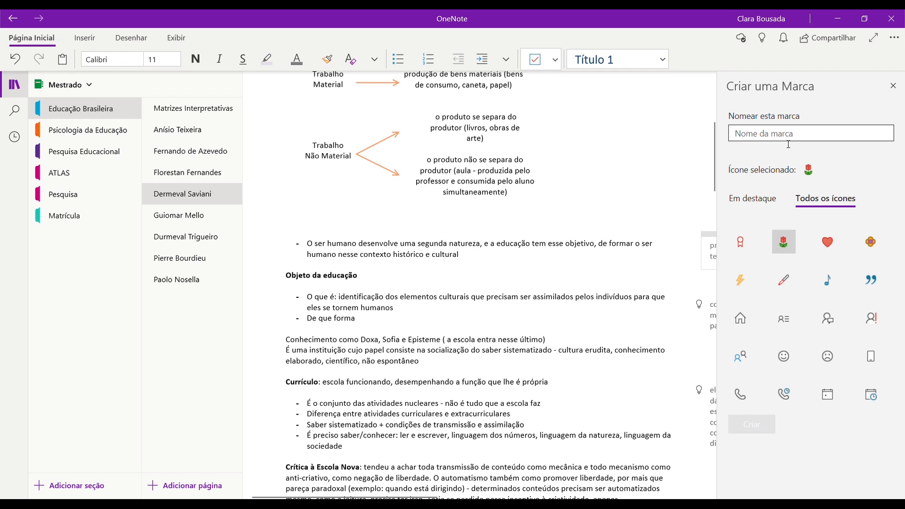
# Browse the remaining tag icons and apply the tulip tag to the "professora relatou" side note.
pyautogui.scroll(-5, 855, 229)
pyautogui.scroll(-8, 855, 229)
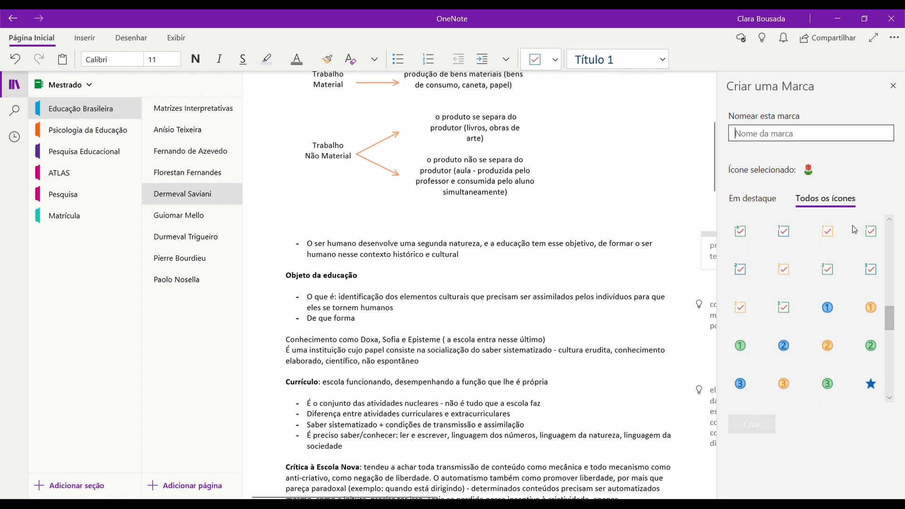
pyautogui.scroll(-3, 855, 229)
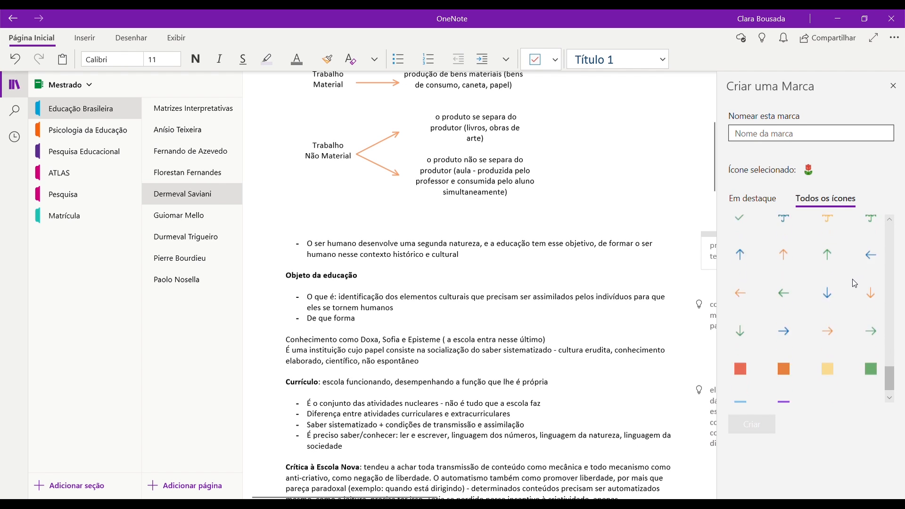
pyautogui.scroll(10, 855, 283)
pyautogui.scroll(3, 855, 284)
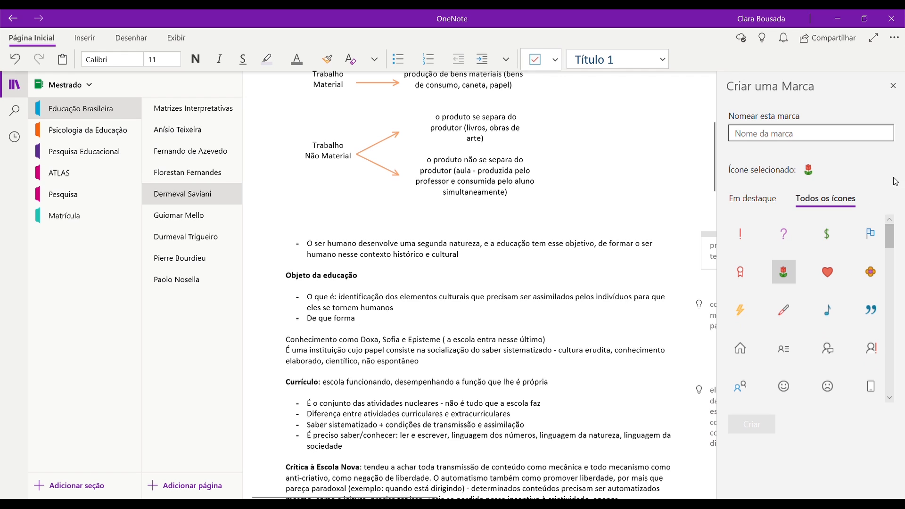
pyautogui.press('Escape')
# Narrow the tulip-tagged side note, reposition it, and delete it from the page.
pyautogui.click(828, 257)
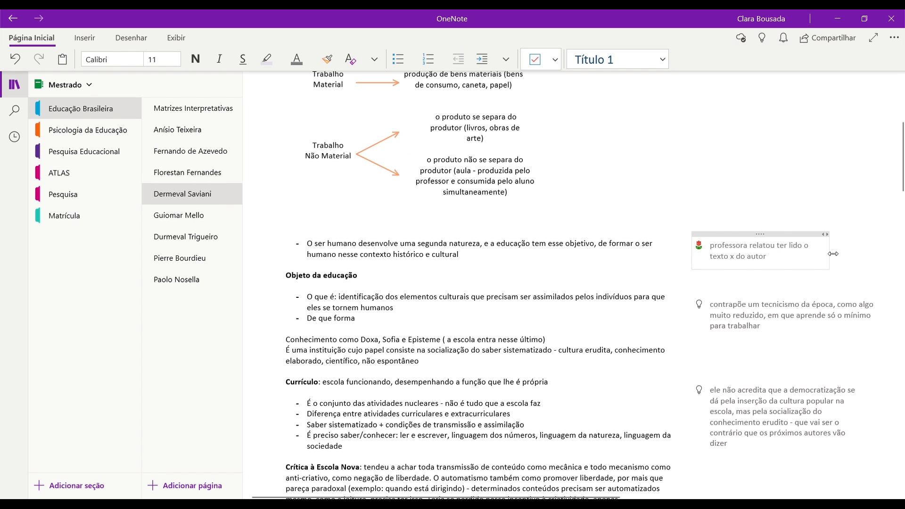
pyautogui.click(745, 240)
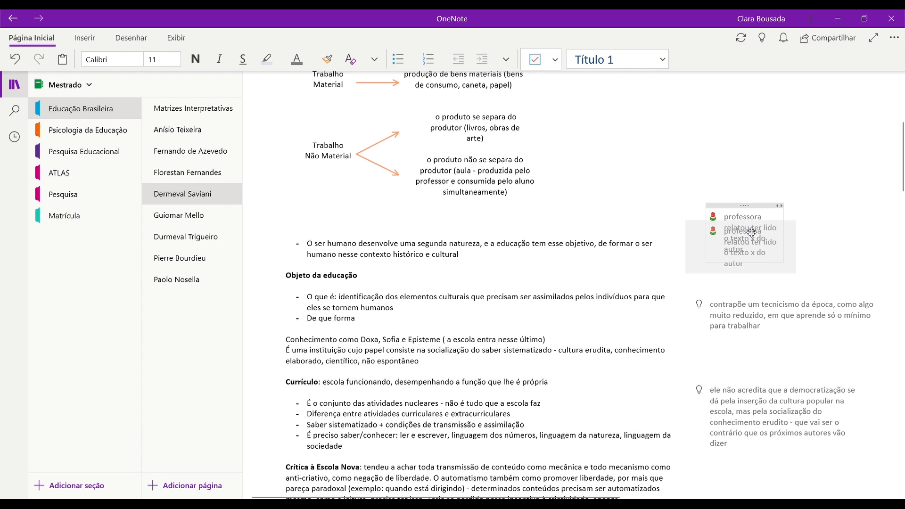
pyautogui.press('Delete')
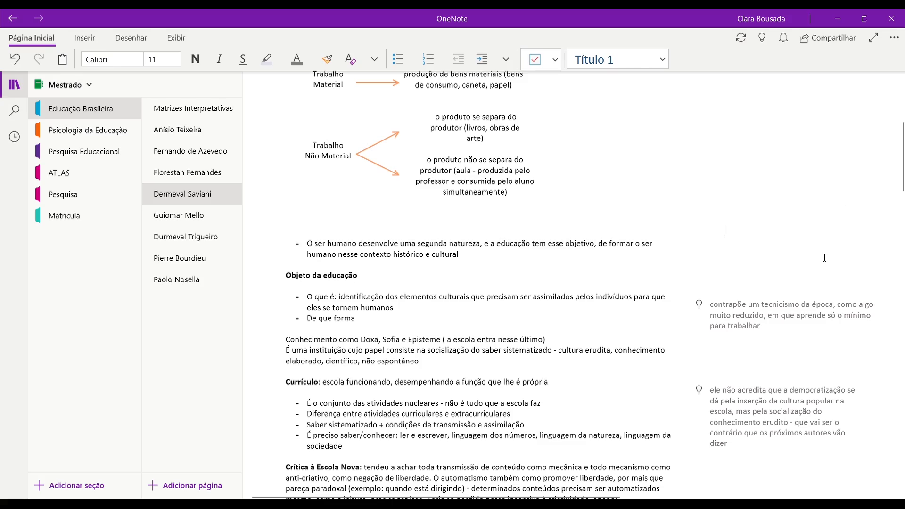
# Open the Durmeval Trigueiro and Pierre Bourdieu pages and examine their pin and lightbulb side notes.
pyautogui.scroll(-5, 806, 271)
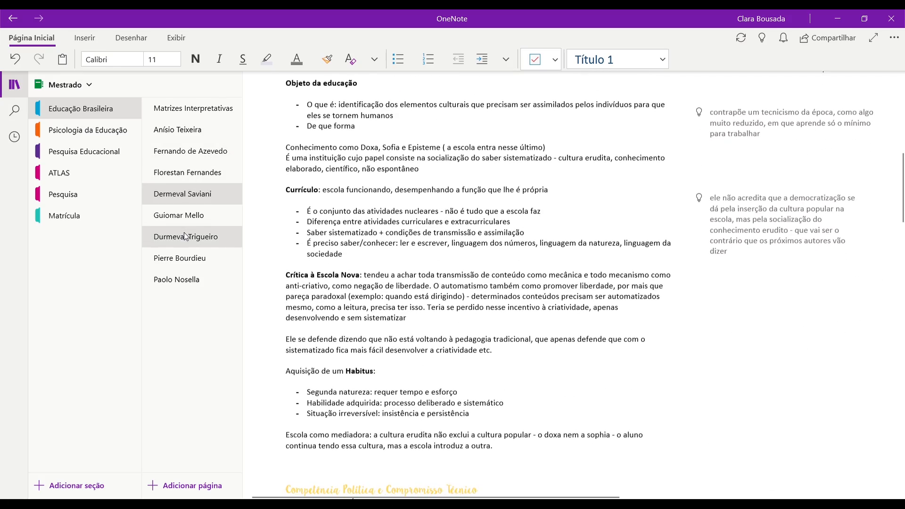
pyautogui.click(186, 237)
pyautogui.scroll(-6, 698, 267)
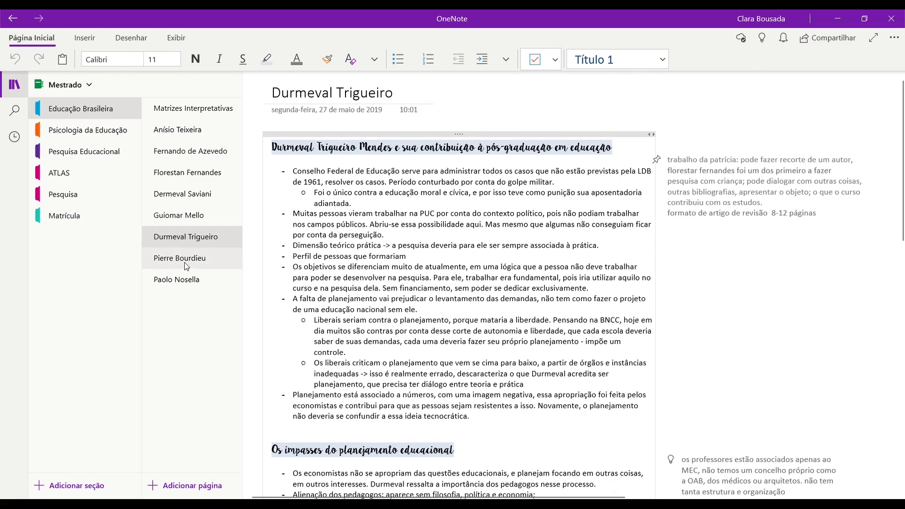
pyautogui.click(185, 260)
pyautogui.scroll(2, 729, 207)
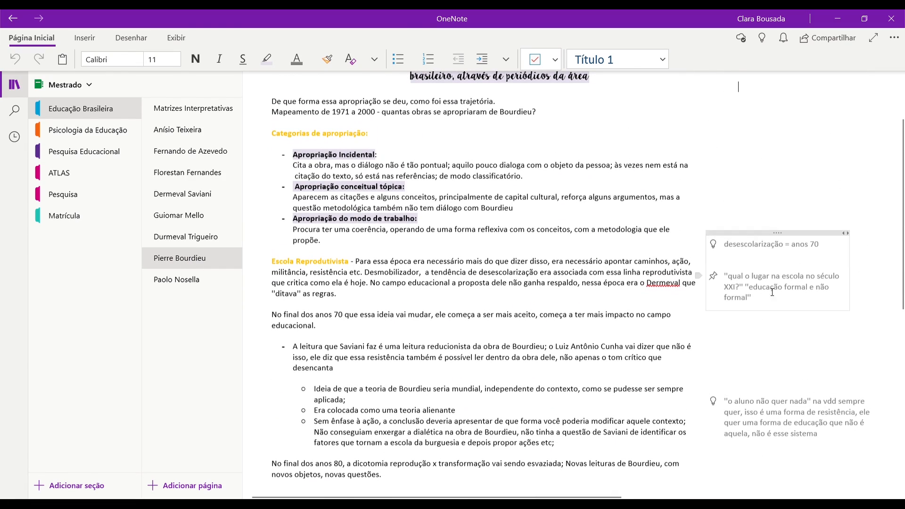
# Compare the Pierre Bourdieu and Durmeval Trigueiro pages, examining their highlighted titles, dash bullets, nested circle bullets and side notes.
pyautogui.hotkey('ctrl', 'pagedown')
pyautogui.click(194, 261)
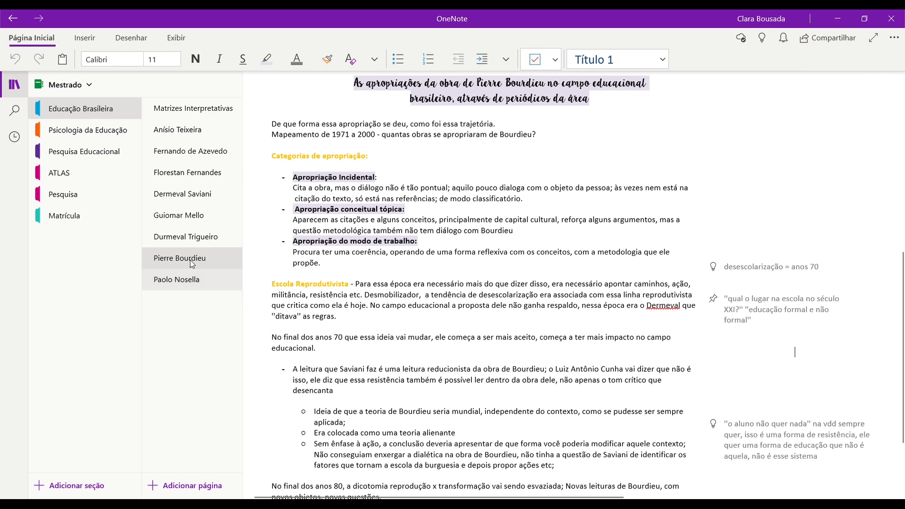
pyautogui.scroll(-3, 511, 266)
pyautogui.scroll(5, 317, 292)
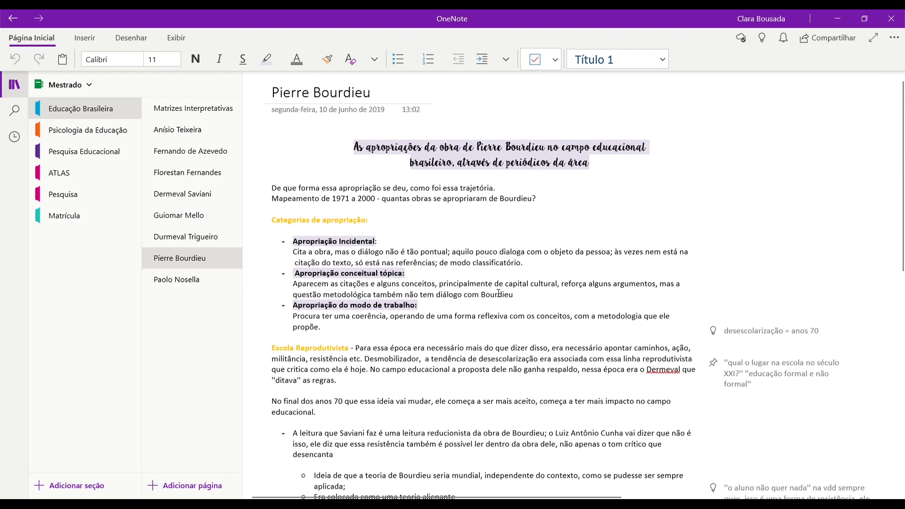
pyautogui.click(187, 236)
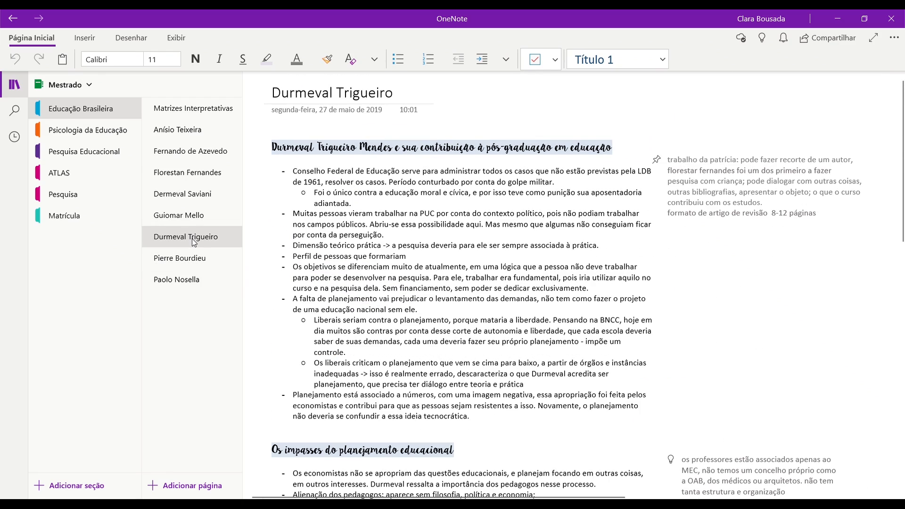
pyautogui.scroll(-3, 418, 185)
pyautogui.scroll(3, 419, 185)
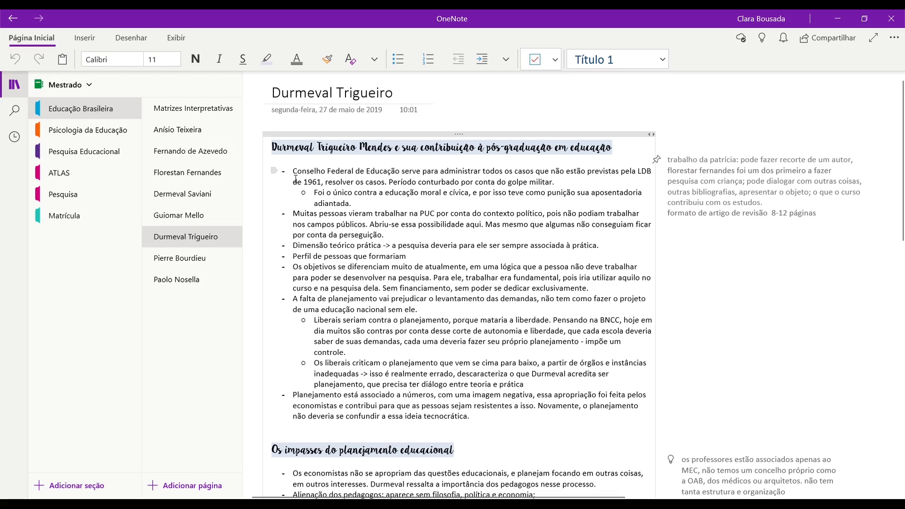
pyautogui.scroll(-3, 295, 176)
pyautogui.scroll(3, 295, 176)
pyautogui.scroll(-8, 535, 258)
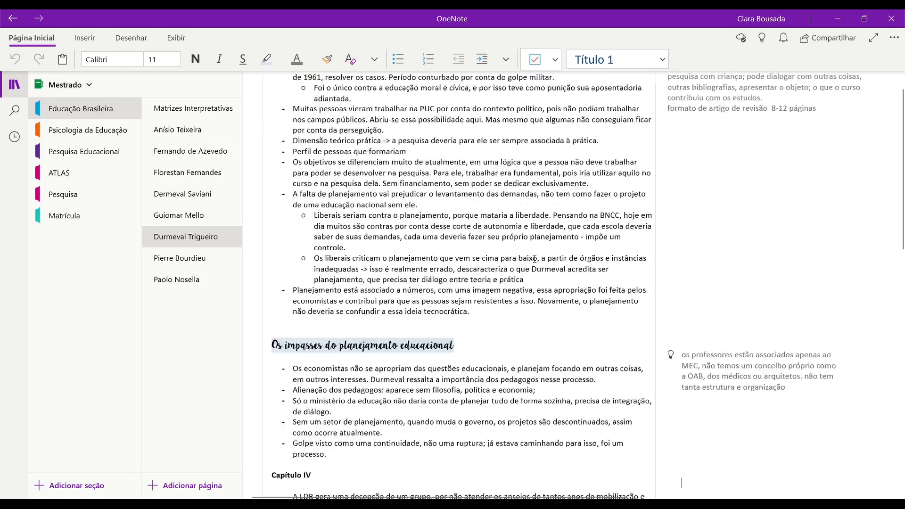
pyautogui.scroll(10, 535, 258)
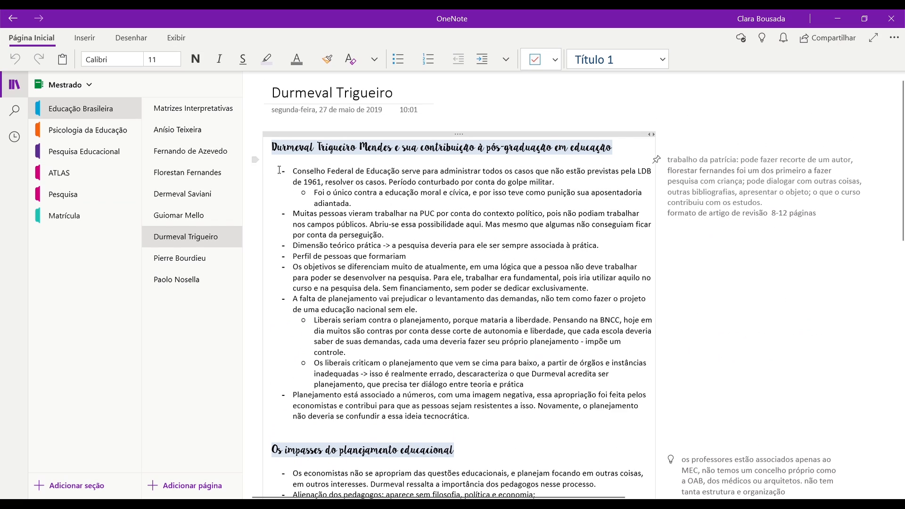
# Add a sample side note reading "-knknklm" in the empty space beside the Durmeval Trigueiro notes.
pyautogui.click(334, 245)
pyautogui.click(728, 317)
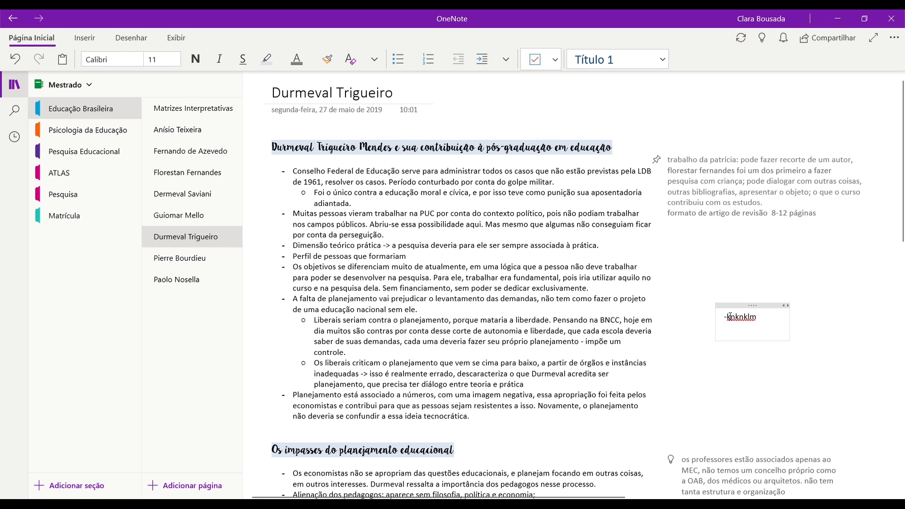
pyautogui.write('-knknklm')
pyautogui.press('Return')
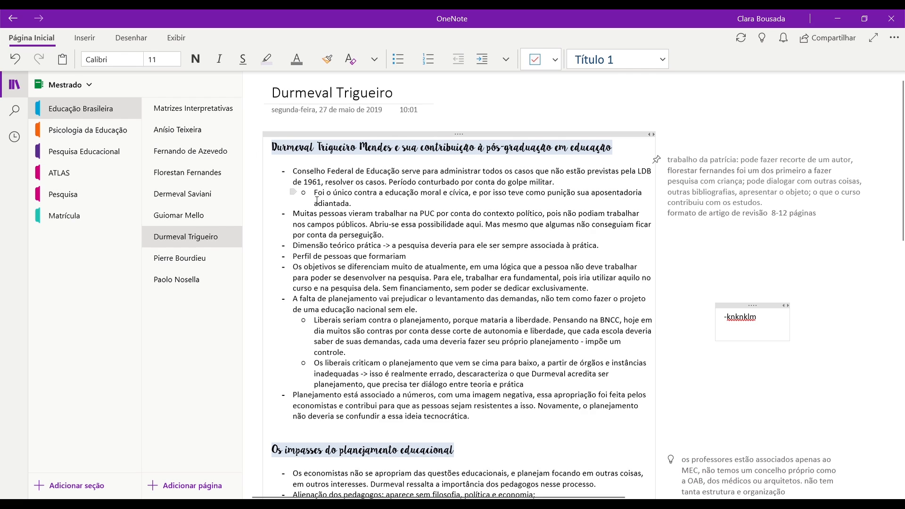
# Show the available bullet styles for the nested point "Foi o único contra a educação moral e cívica".
pyautogui.click(317, 202)
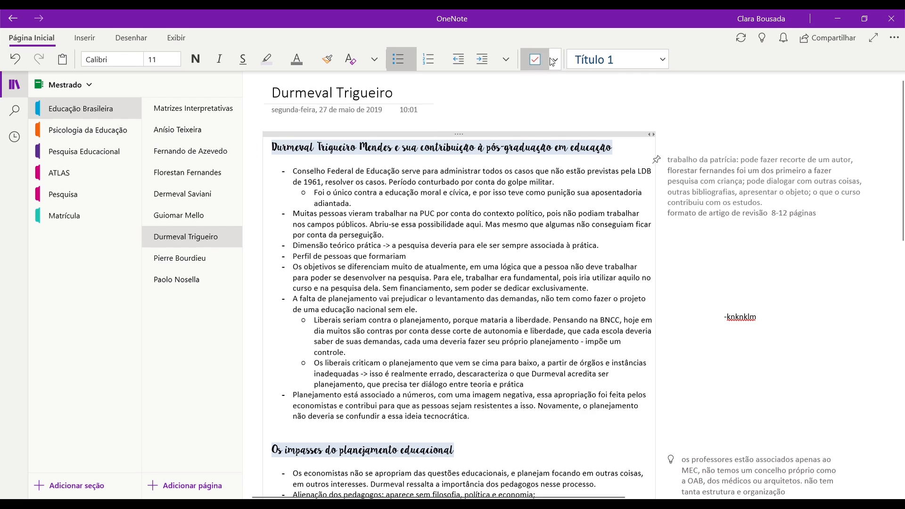
pyautogui.click(511, 60)
pyautogui.click(414, 66)
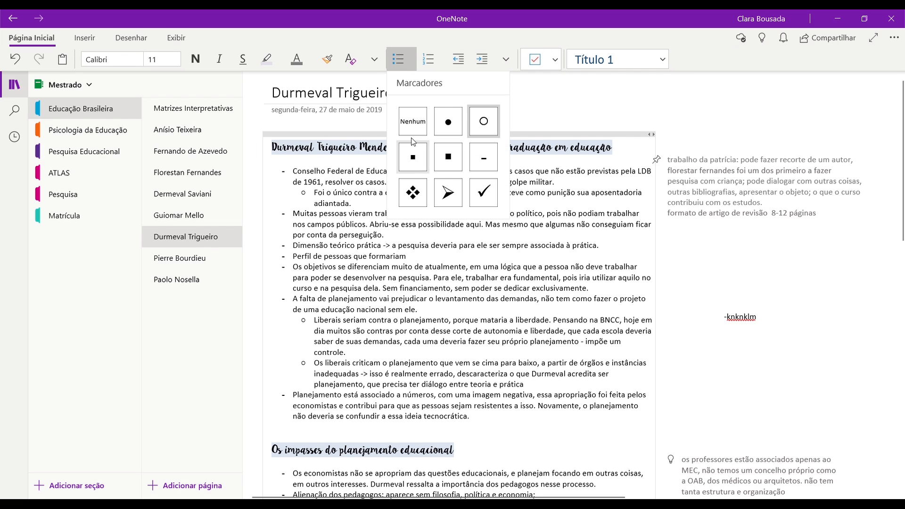
# Open the Guiomar Mello page and examine its highlighted headings, scanned excerpt and the boxed question about the school's role.
pyautogui.click(179, 215)
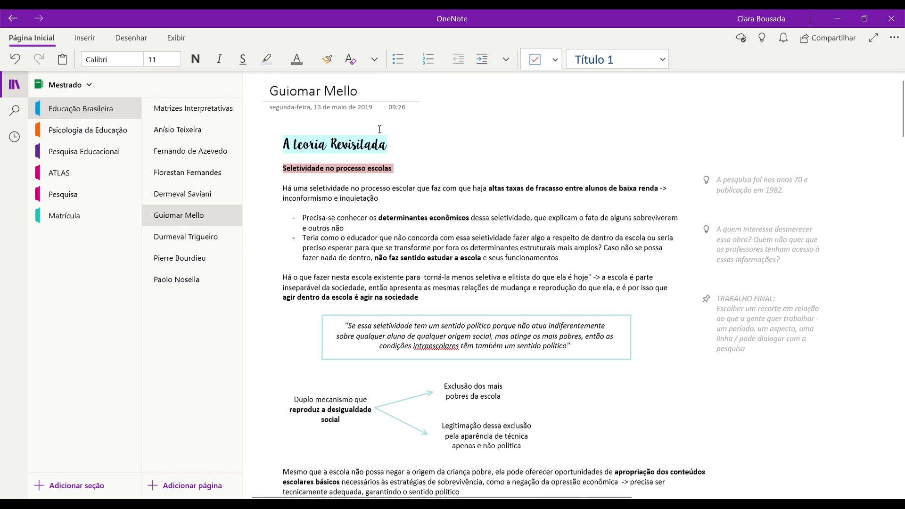
pyautogui.moveTo(387, 176); pyautogui.dragTo(279, 176)
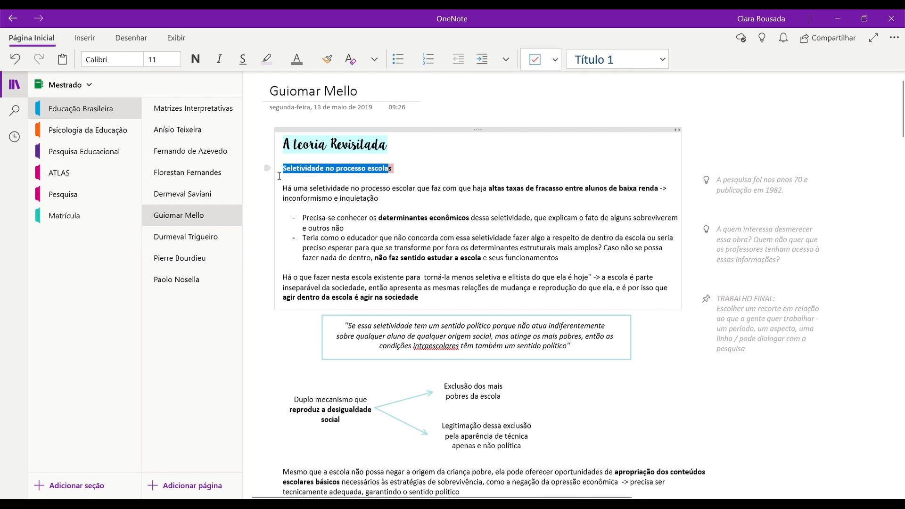
pyautogui.click(469, 175)
pyautogui.scroll(-10, 470, 176)
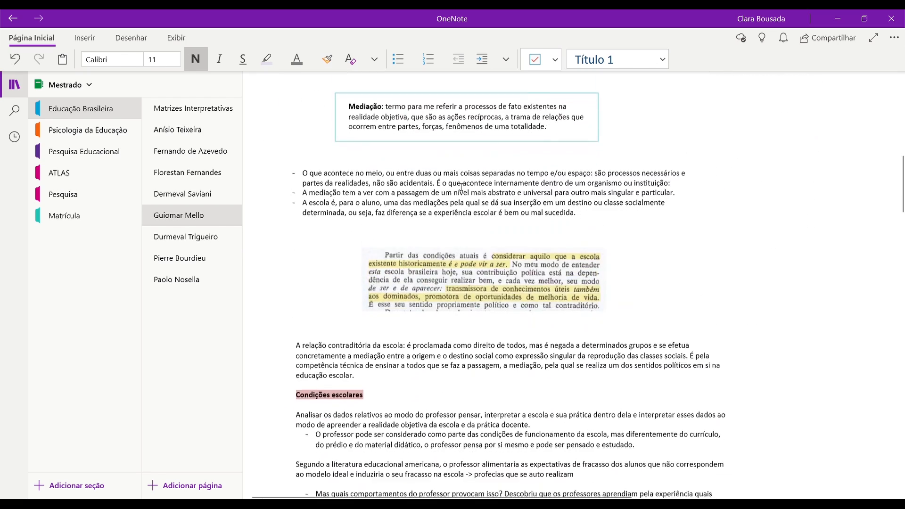
pyautogui.scroll(-18, 461, 186)
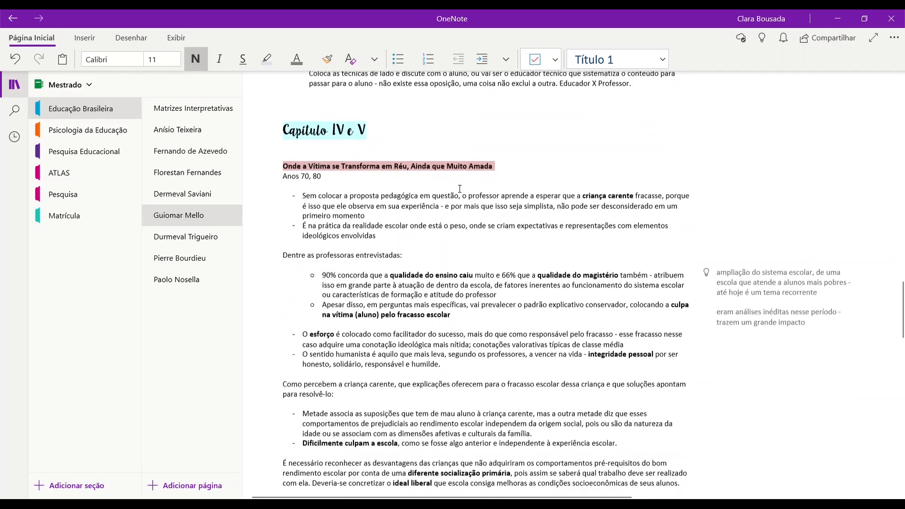
pyautogui.scroll(-10, 460, 188)
pyautogui.scroll(5, 456, 198)
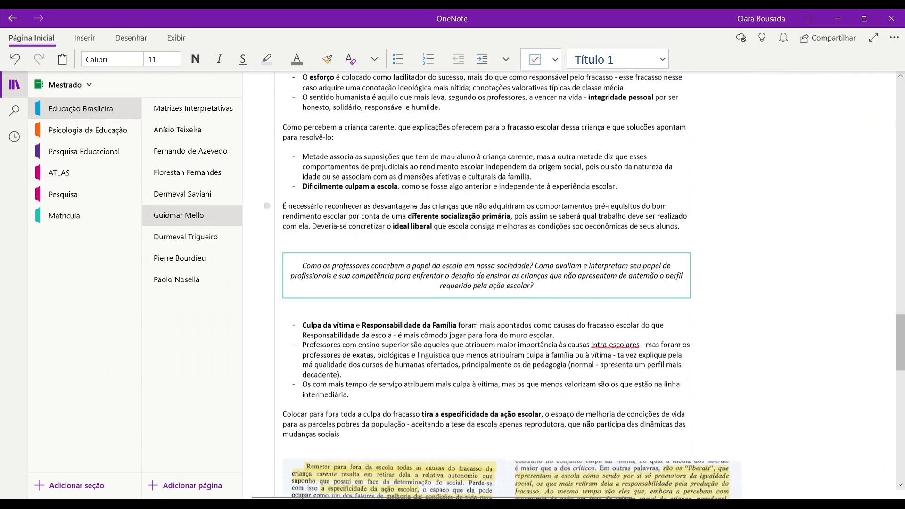
pyautogui.moveTo(415, 209); pyautogui.dragTo(443, 240)
pyautogui.moveTo(449, 271); pyautogui.dragTo(488, 306)
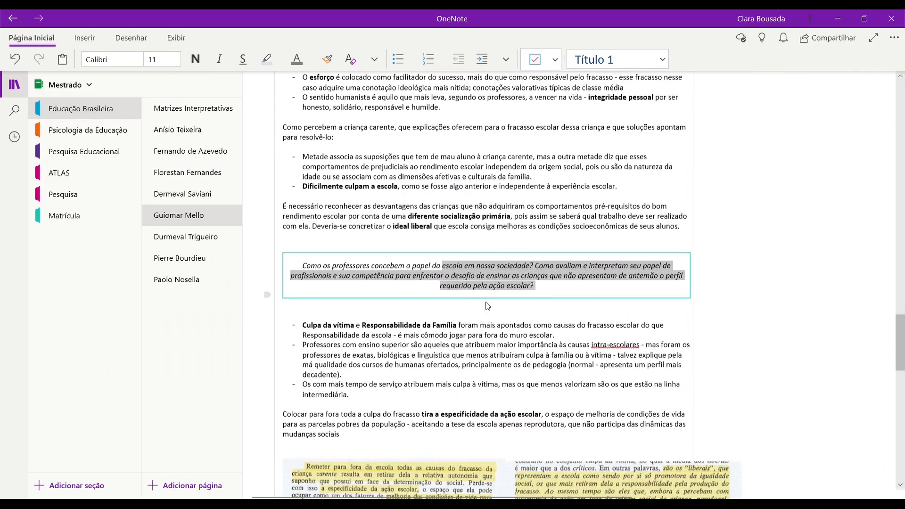
pyautogui.click(598, 376)
# Examine the scanned excerpts, lightbulb side note and classroom annotations near the end of the Guiomar Mello page, returning to its start.
pyautogui.scroll(-3, 597, 376)
pyautogui.scroll(-4, 597, 376)
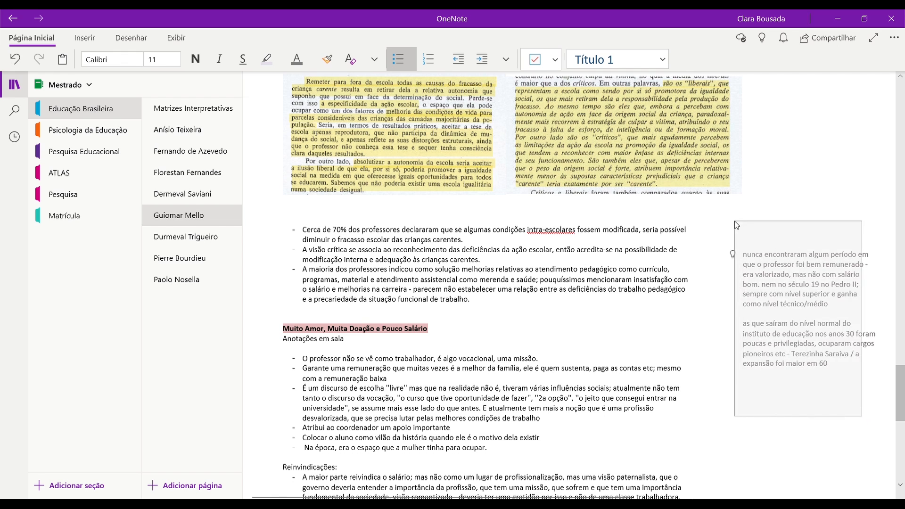
pyautogui.scroll(-3, 902, 410)
pyautogui.scroll(-1, 903, 409)
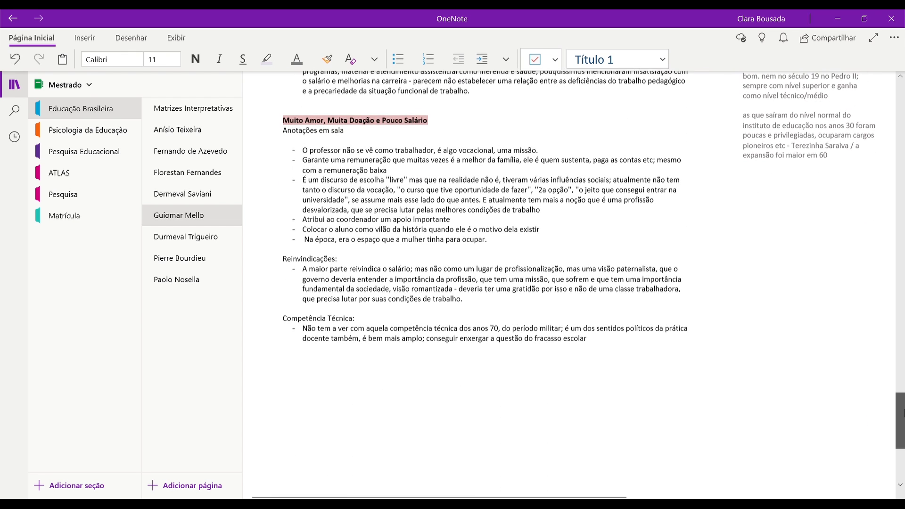
pyautogui.moveTo(703, 360); pyautogui.dragTo(697, 199)
pyautogui.click(696, 199)
pyautogui.scroll(10, 796, 228)
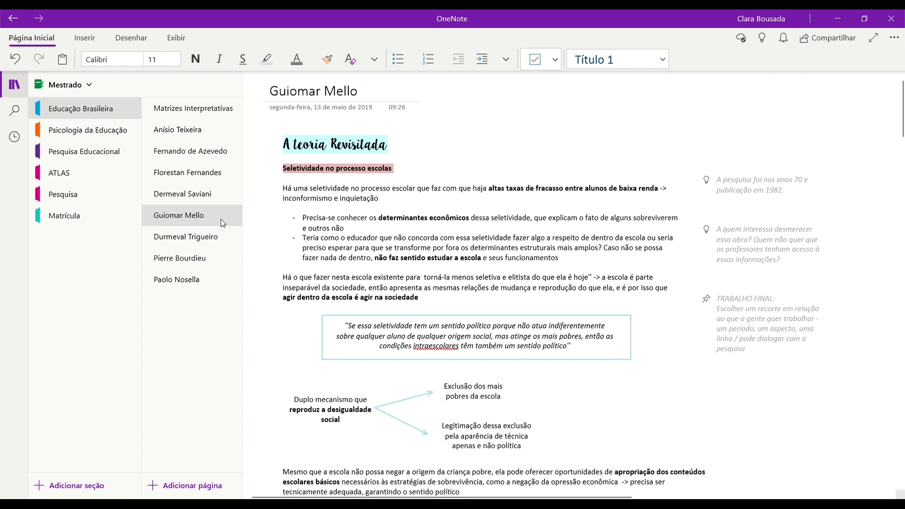
# Open the Psicologia da Educação section and look over its Anotações em aula and Autorregulação pages.
pyautogui.click(87, 130)
pyautogui.scroll(-4, 487, 275)
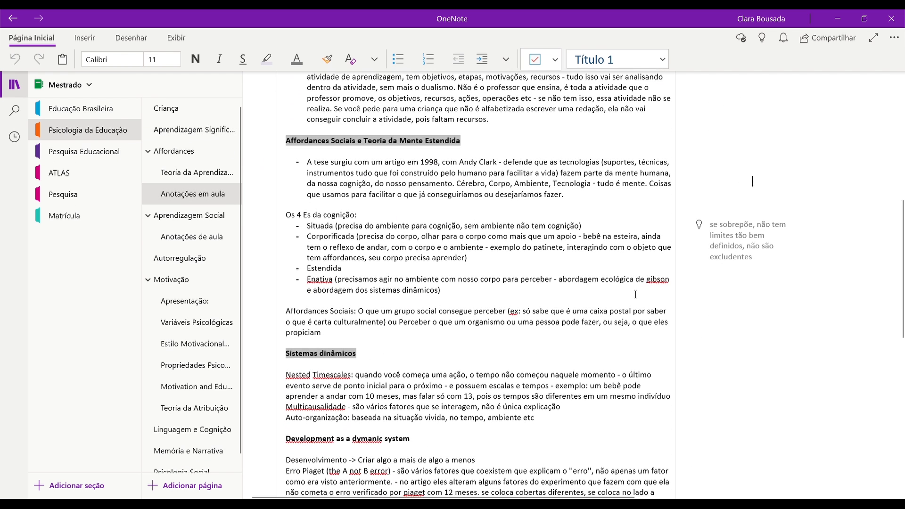
pyautogui.click(171, 263)
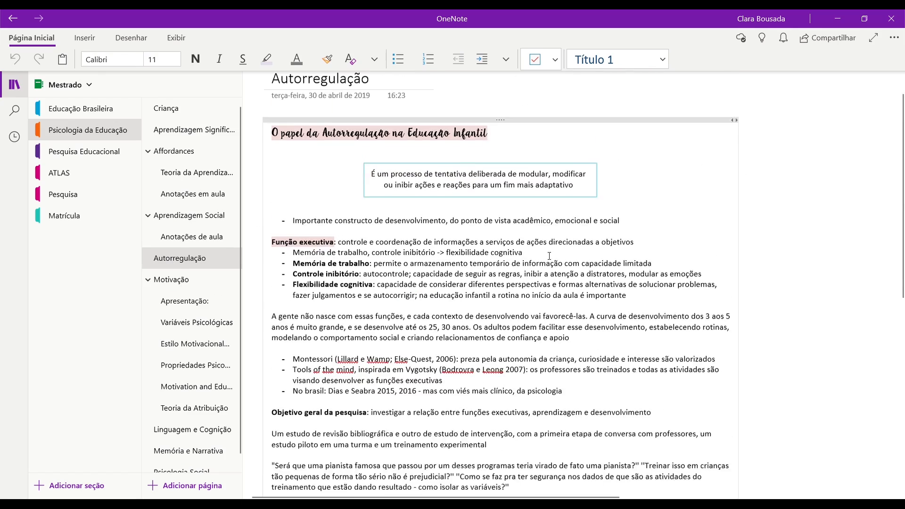
# Open the Variáveis Psicológicas page and examine its centred highlighted headings, key terms and bulleted notes.
pyautogui.click(198, 323)
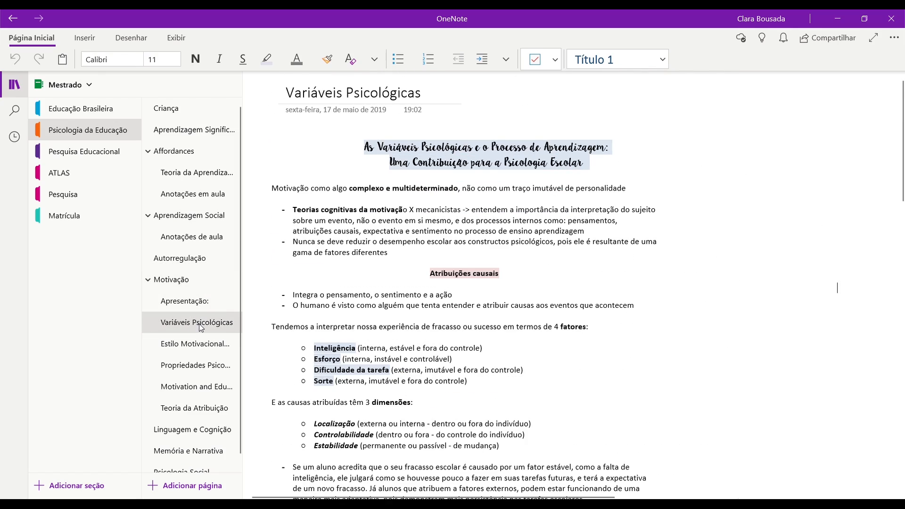
pyautogui.scroll(-2, 744, 301)
pyautogui.scroll(-3, 744, 301)
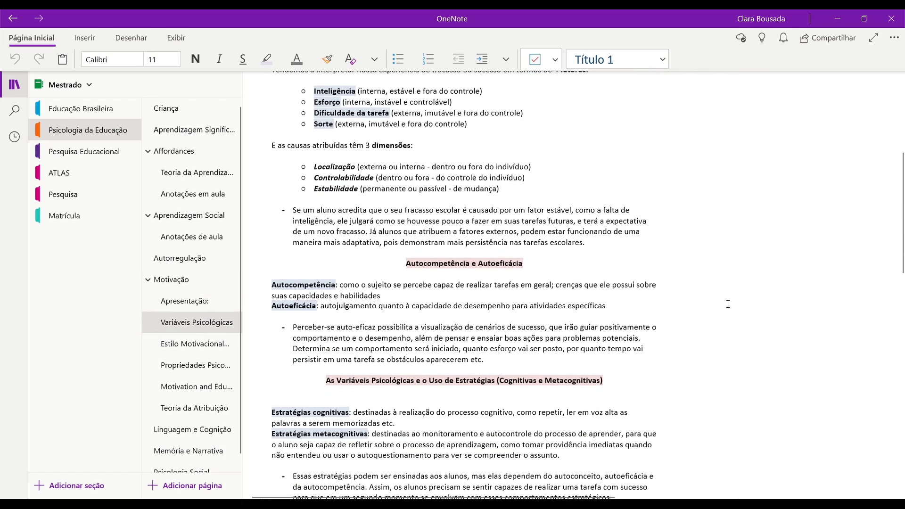
pyautogui.scroll(-9, 689, 312)
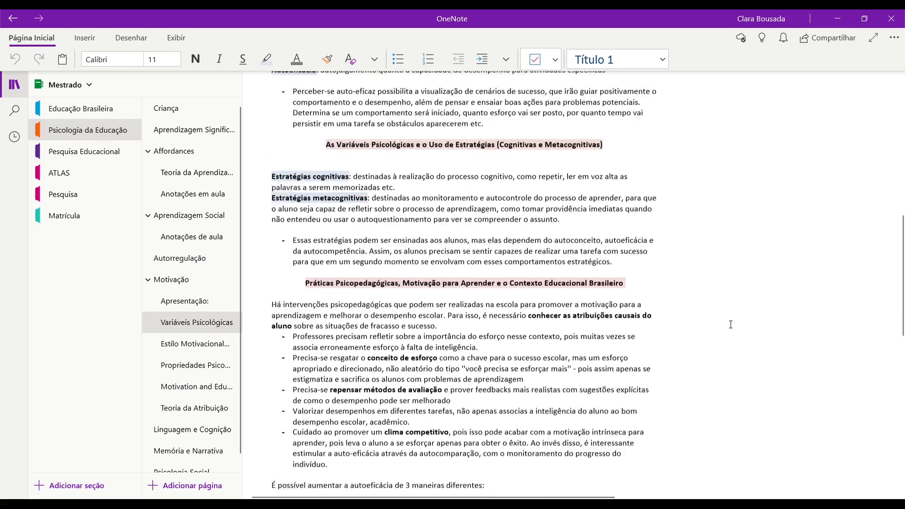
pyautogui.scroll(-2, 731, 324)
pyautogui.scroll(15, 732, 326)
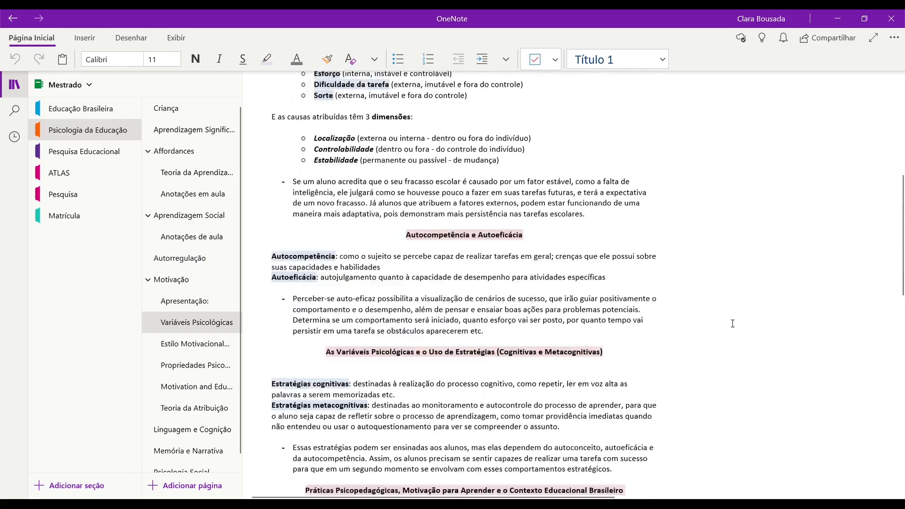